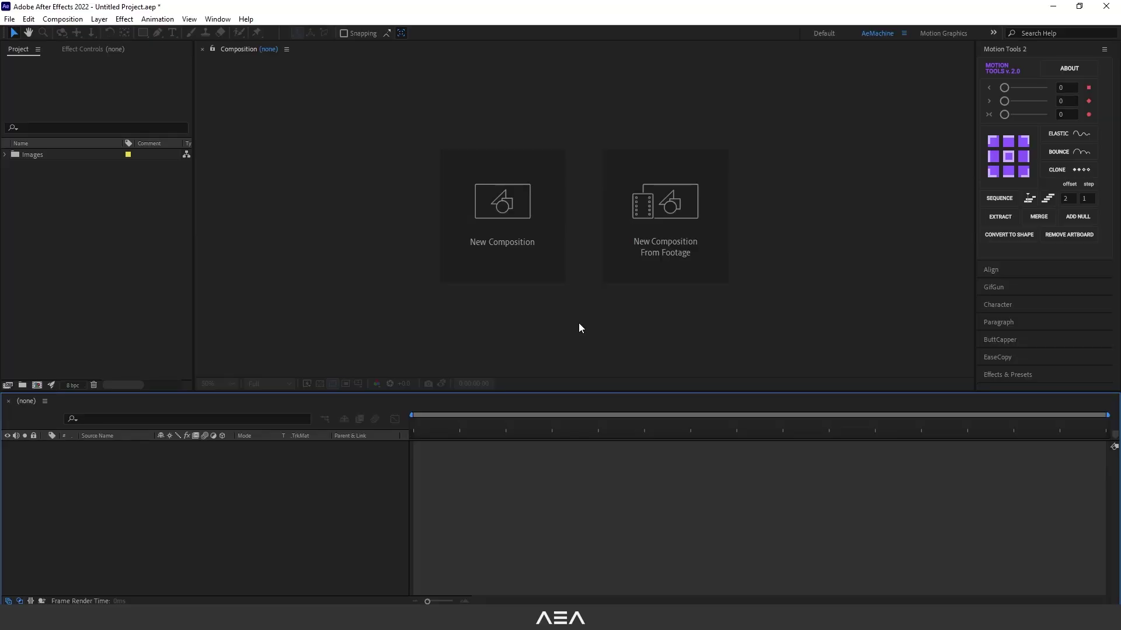
Create a new composition named Placeholder 1 with a width of 1080 px to make it square.
click(523, 257)
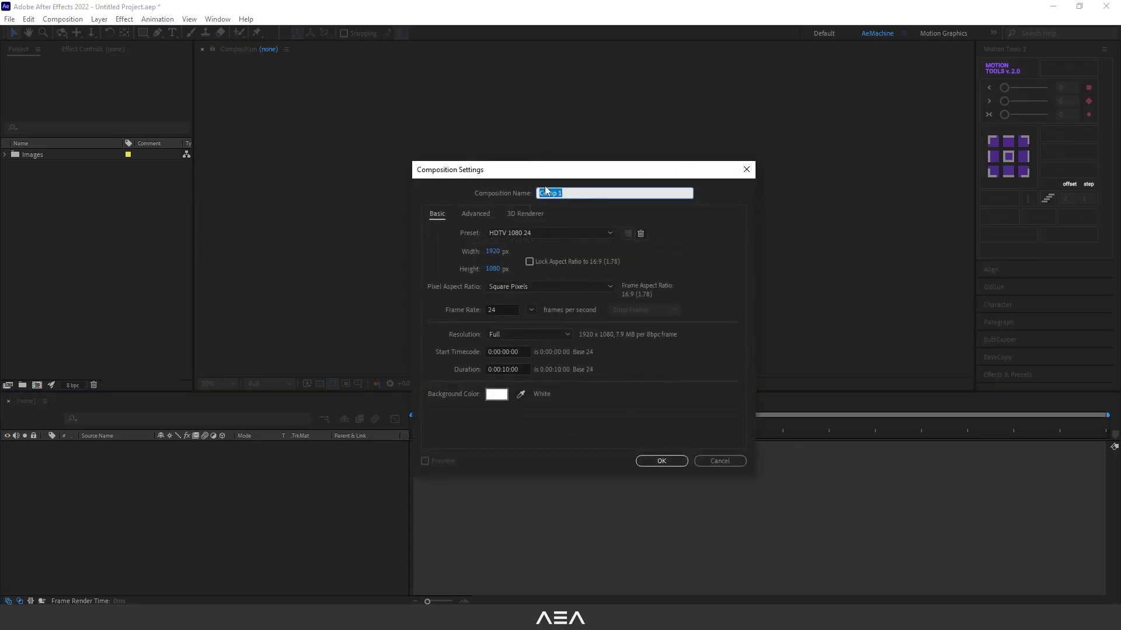
click(488, 253)
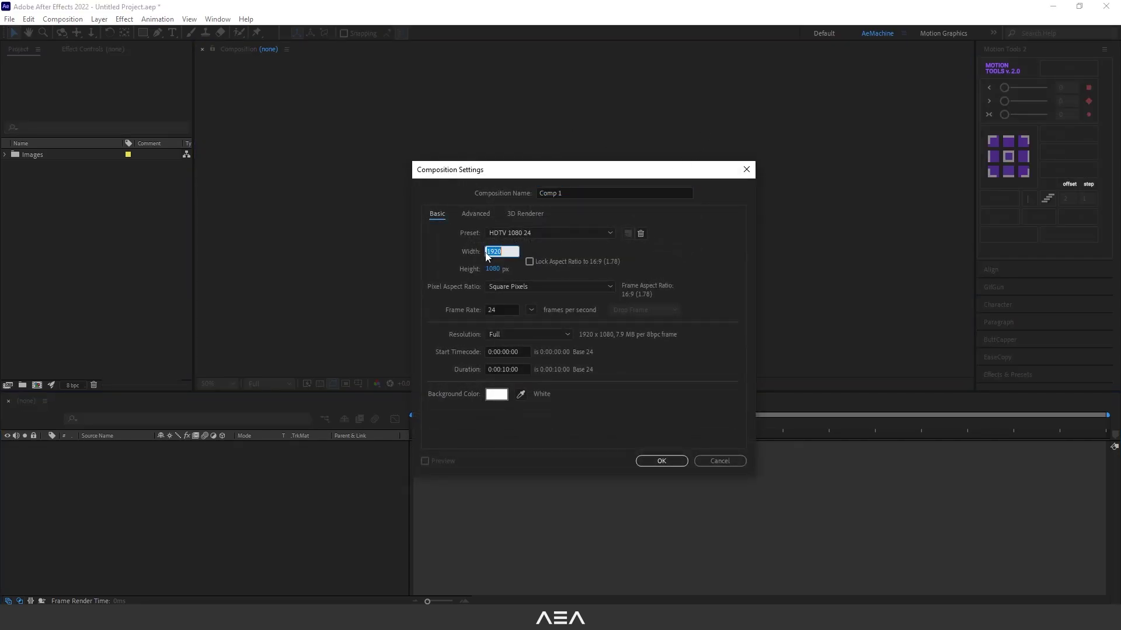
text(1080)
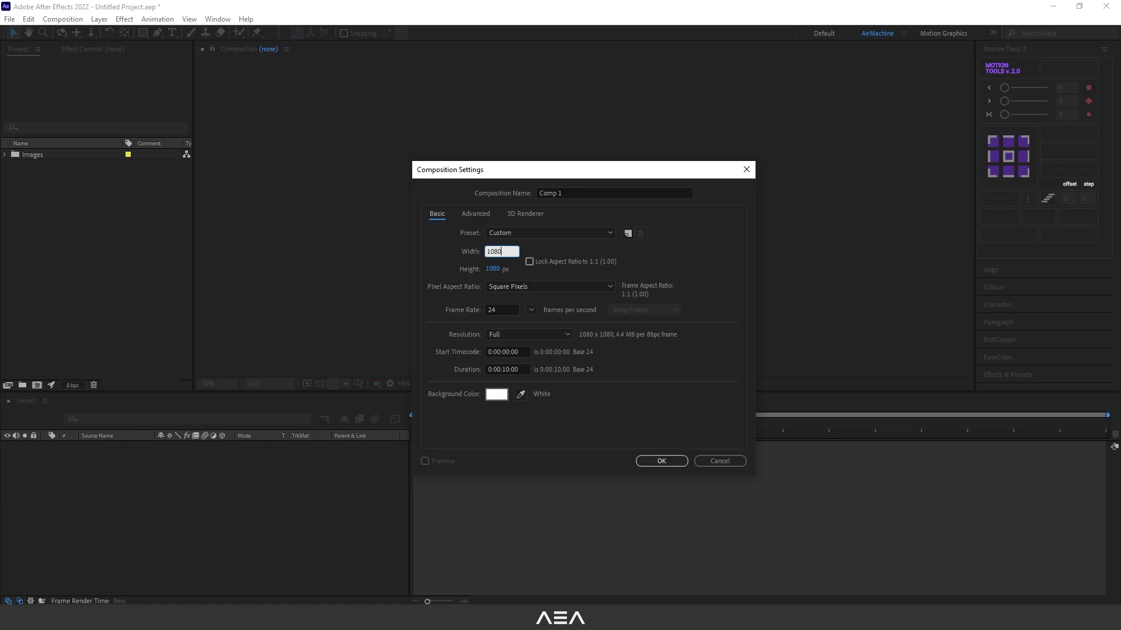
click(578, 192)
text(Plac)
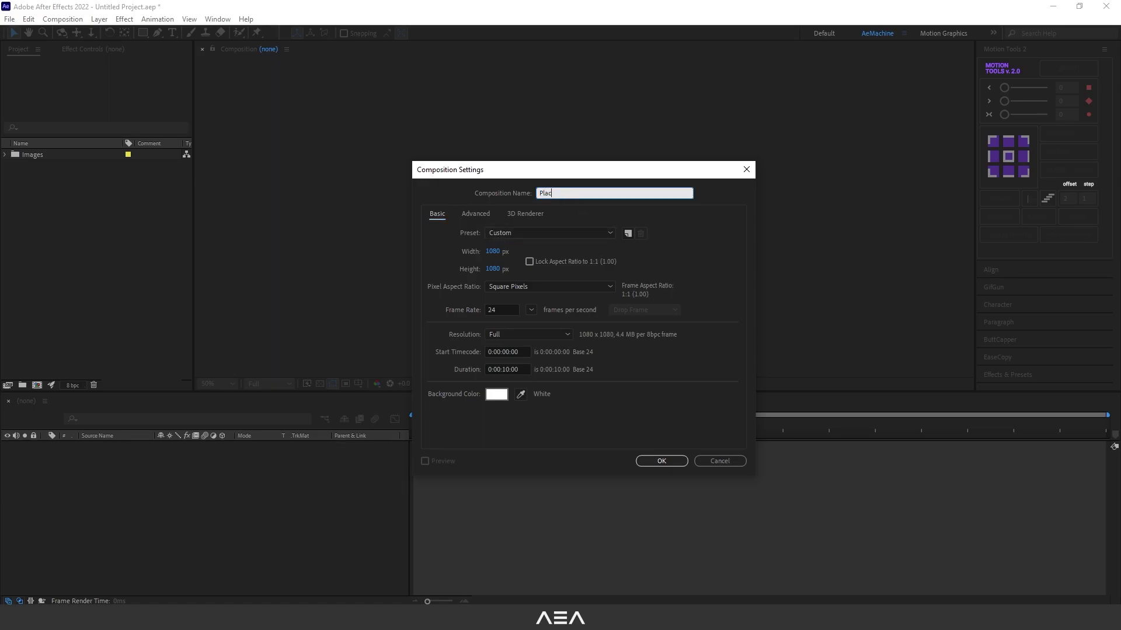
text(eholder 1)
click(488, 199)
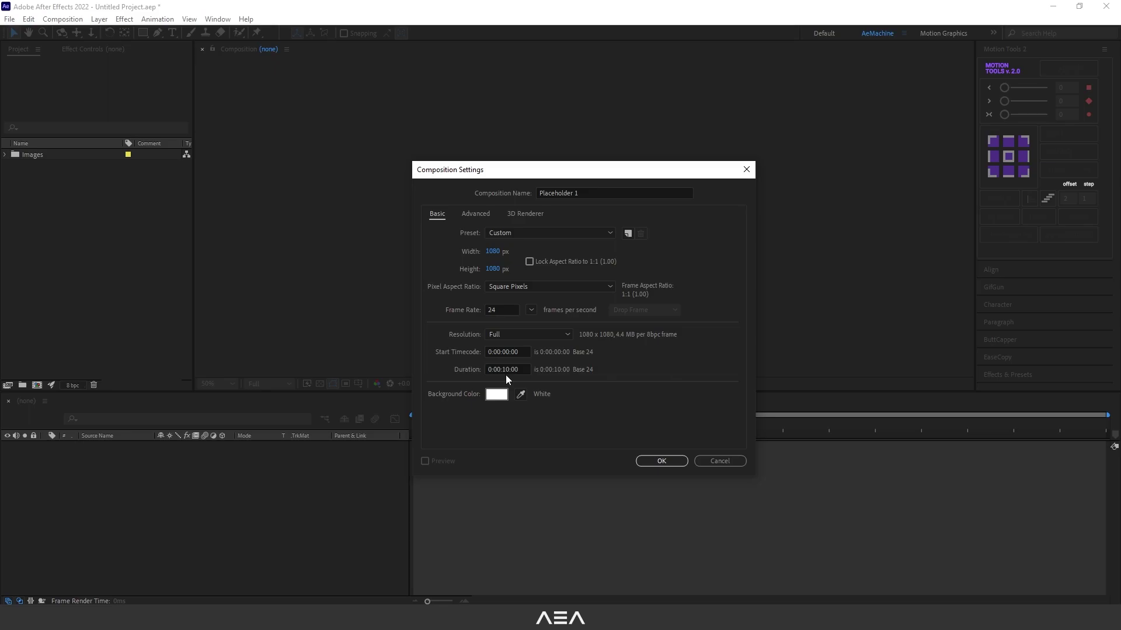
click(652, 461)
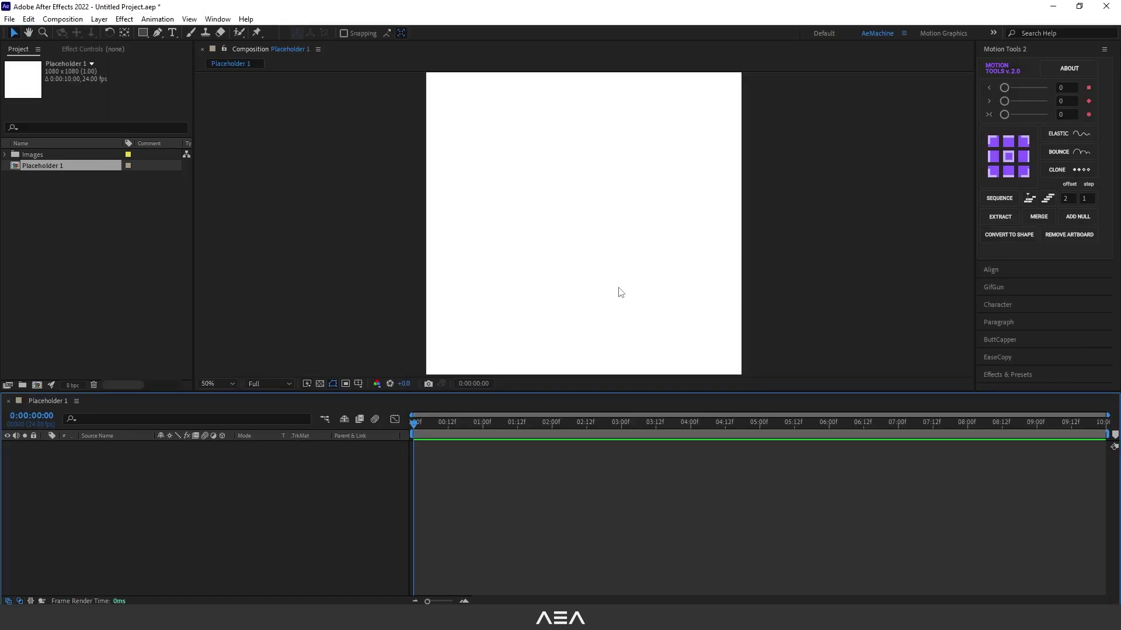
Duplicate the Placeholder 1 composition five times to get Placeholder 2 through Placeholder 6.
click(53, 169)
key(ctrl+d)
key(ctrl+d)
key(ctrl+d)
key(ctrl+d)
key(ctrl+d)
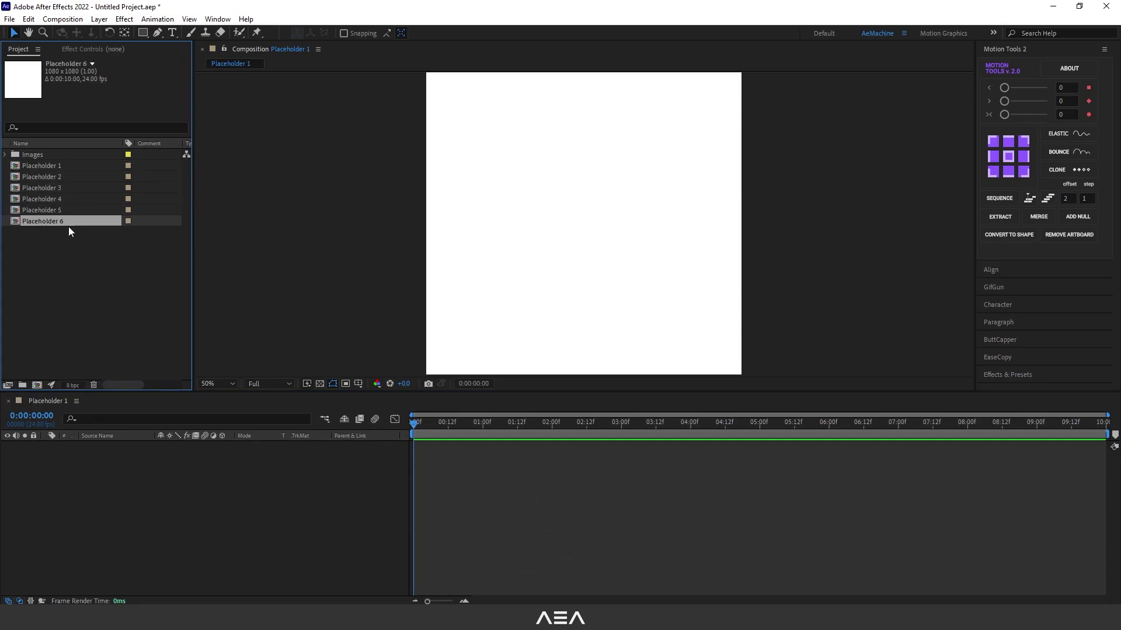
Look through the imported pictures in the Images folder and view the Unsplash stock photo home page.
click(5, 155)
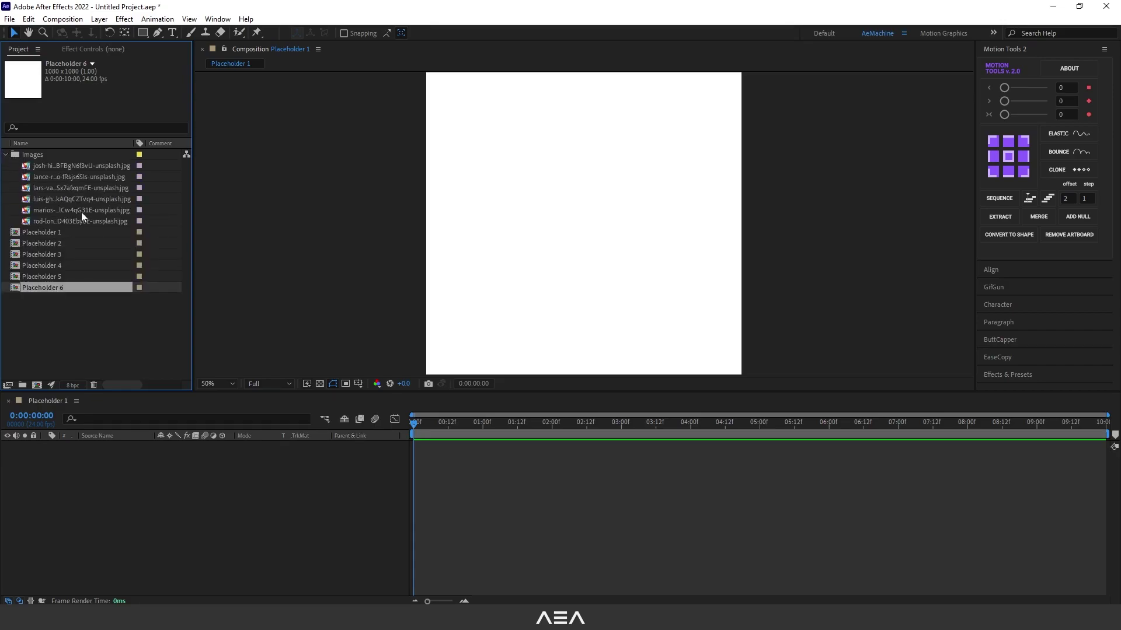
key(ctrl+a)
click(65, 259)
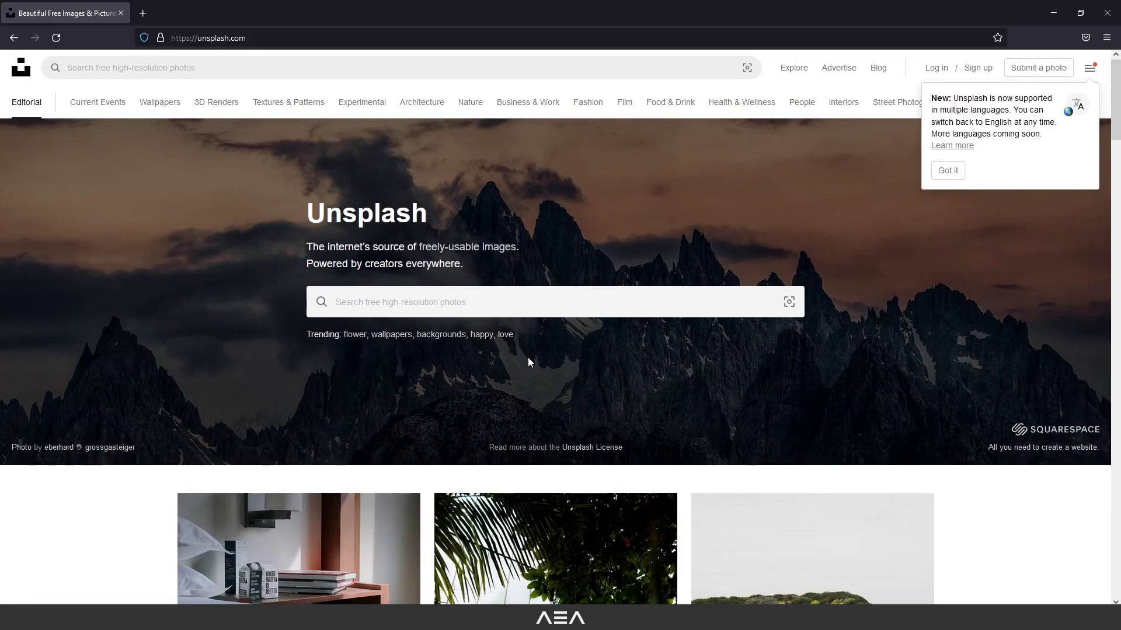
scroll(528, 357, down, 5)
scroll(528, 357, up, 5)
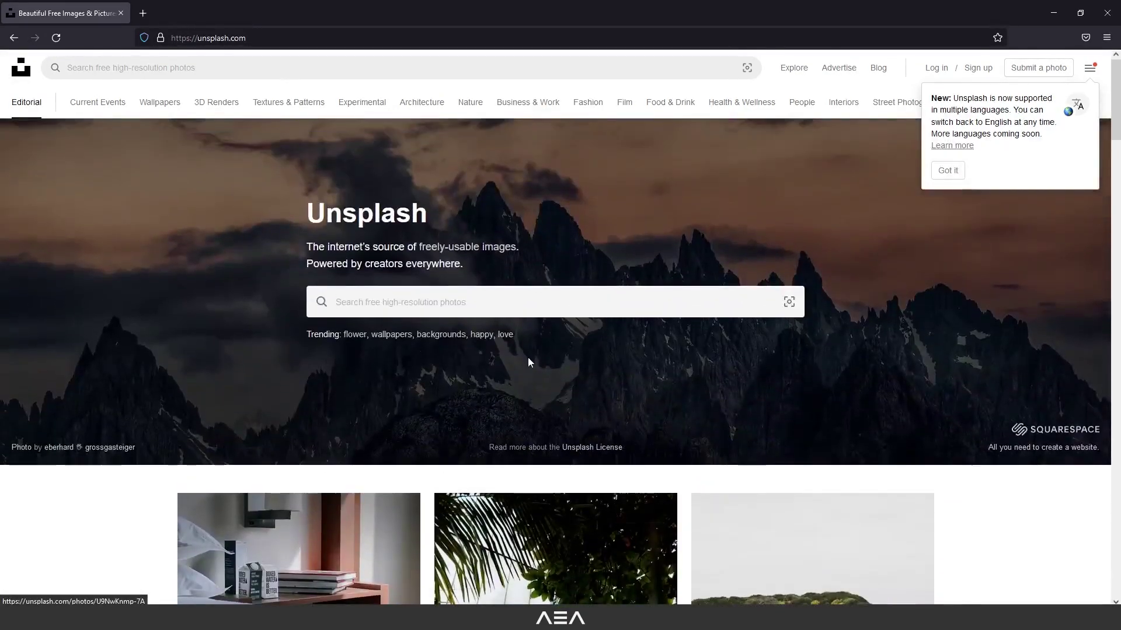
click(1058, 5)
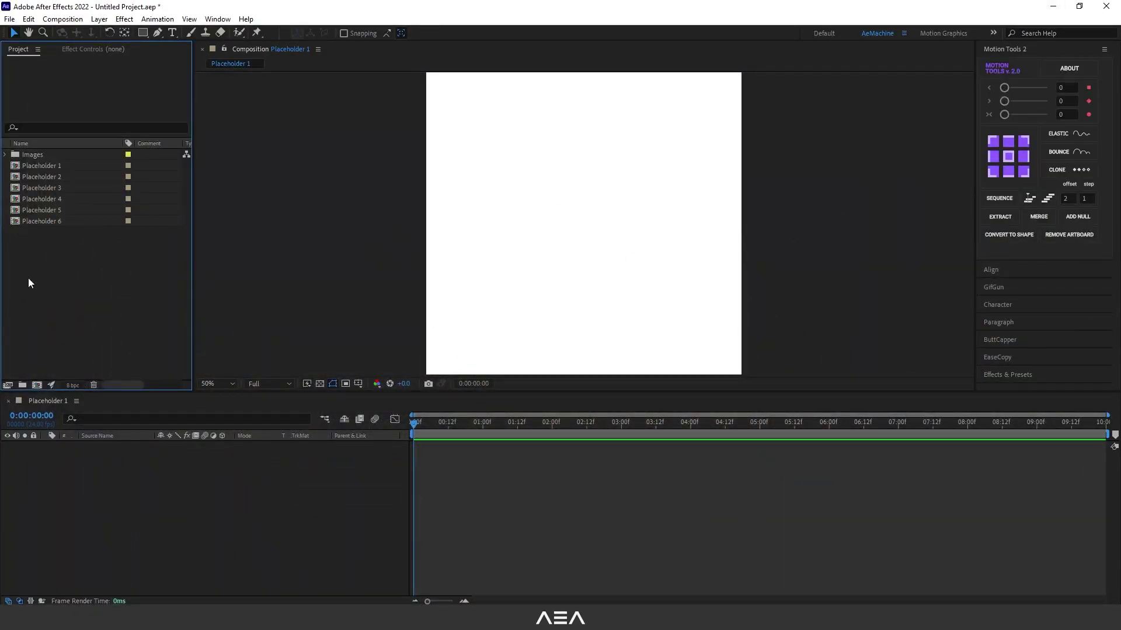
Place the first picture of the Images folder in Placeholder 1 and scale it to 44%.
click(5, 154)
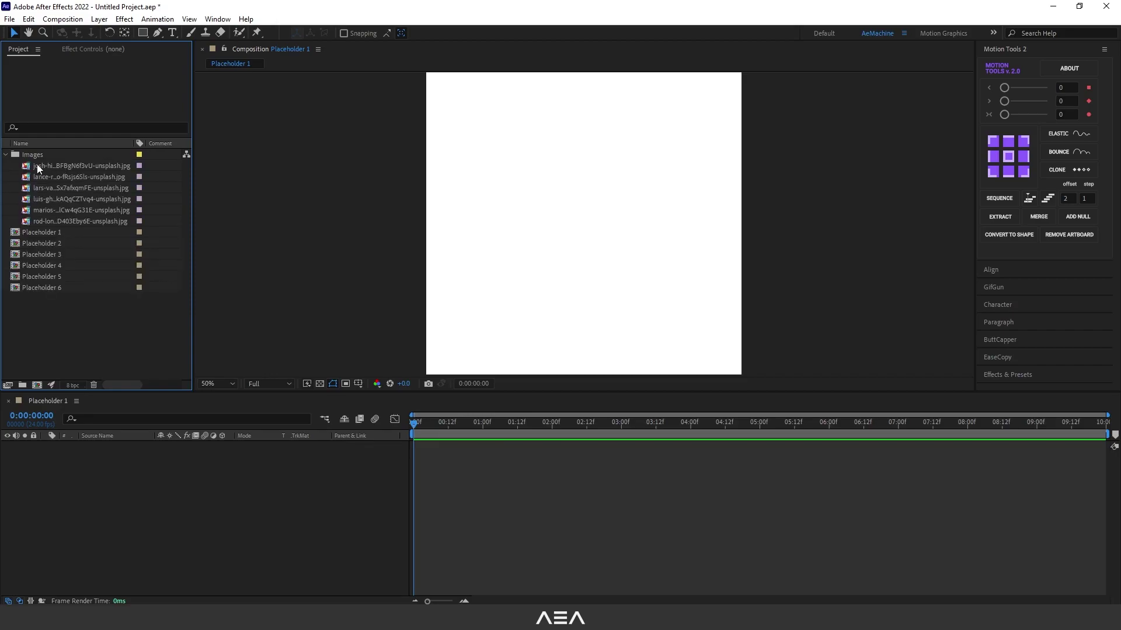
click(42, 166)
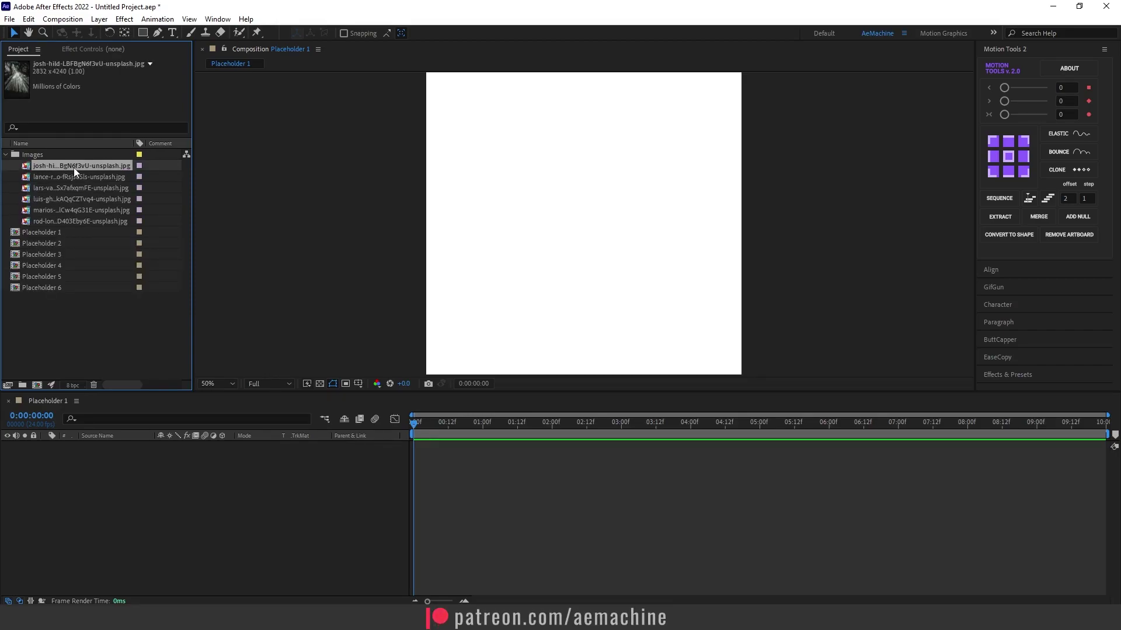
drag(73, 167, 142, 536)
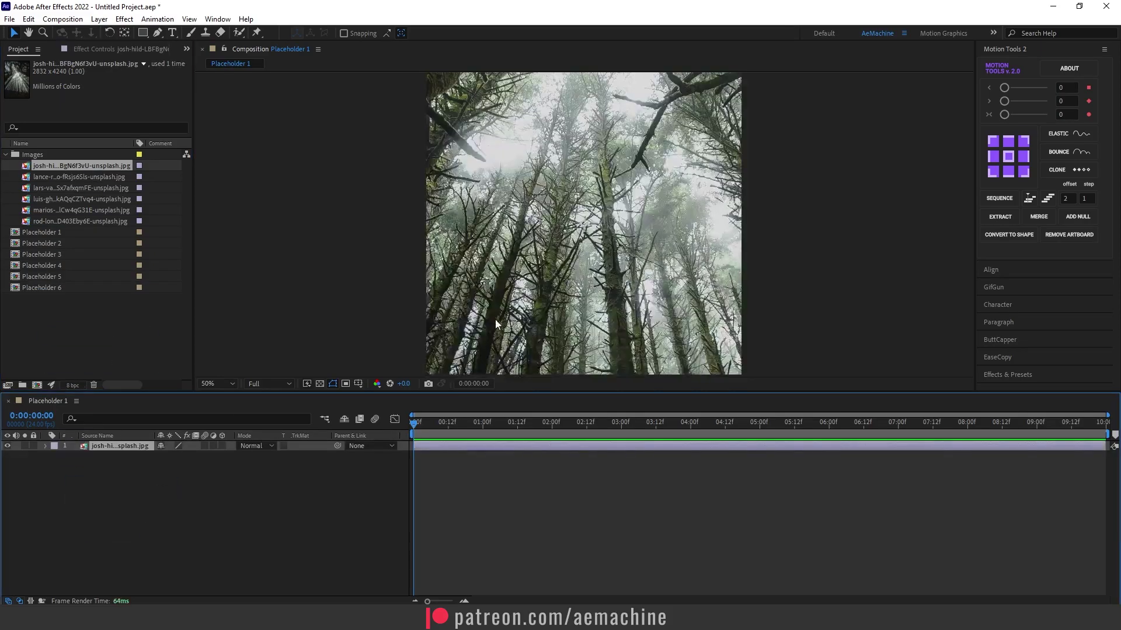
key(s)
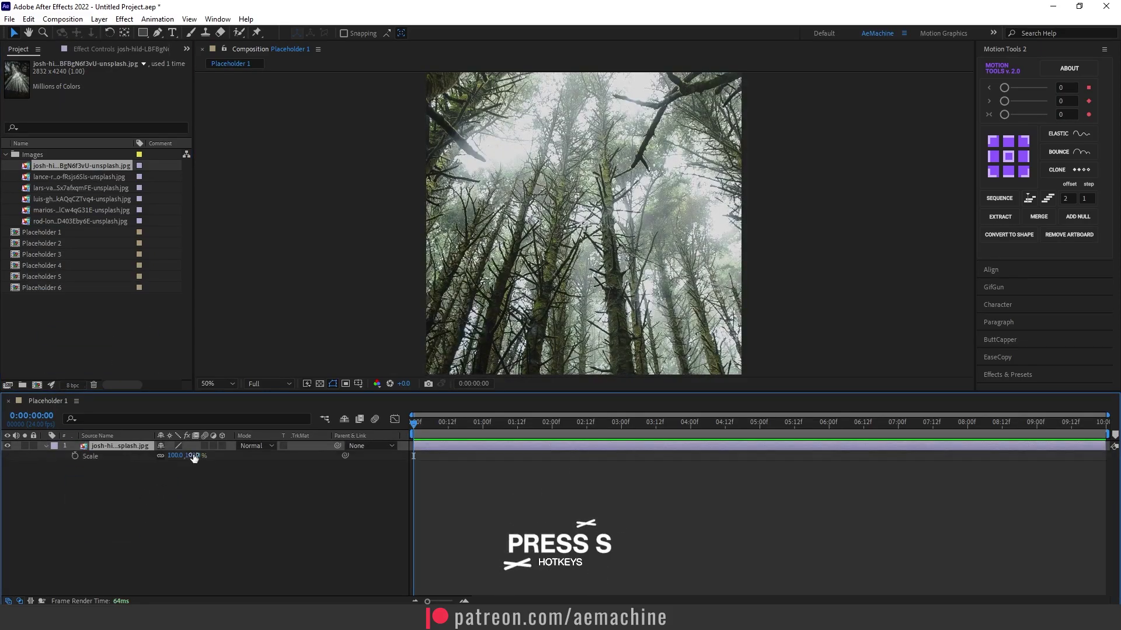
drag(194, 457, 163, 456)
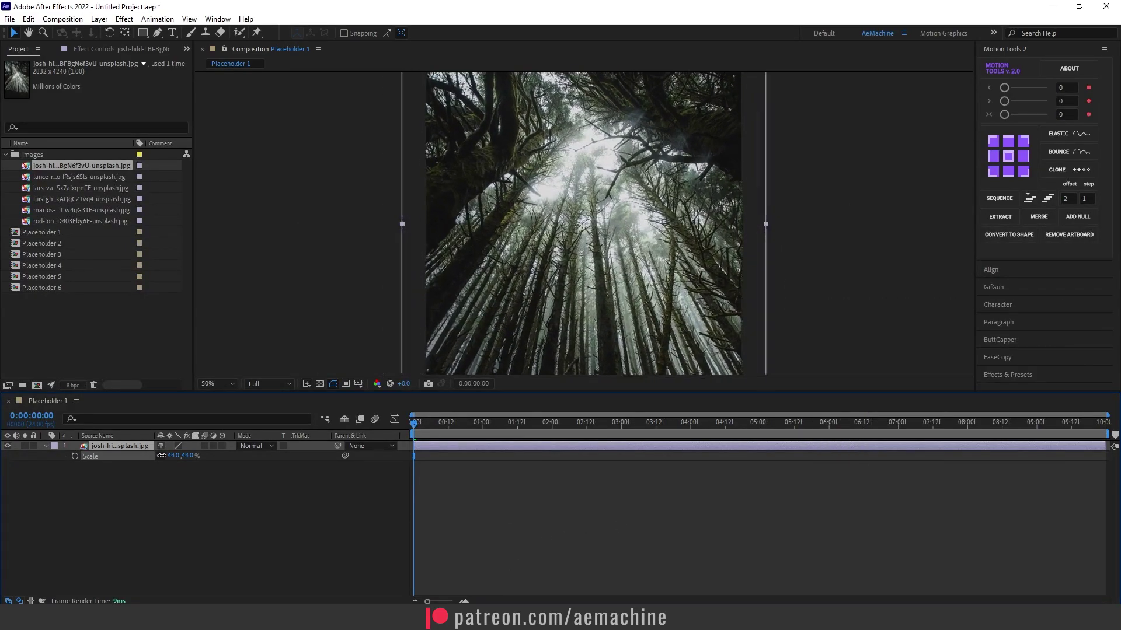
Open Placeholder 2, add the bird picture from the Images folder and scale it to 36%.
double_click(62, 243)
click(72, 180)
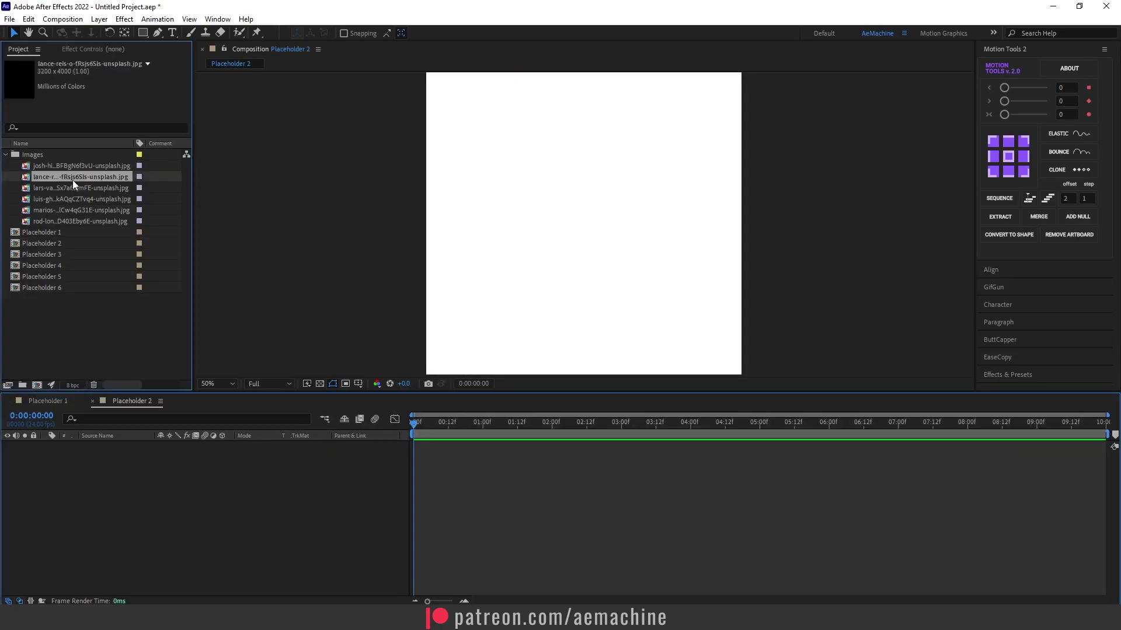
drag(73, 180, 111, 475)
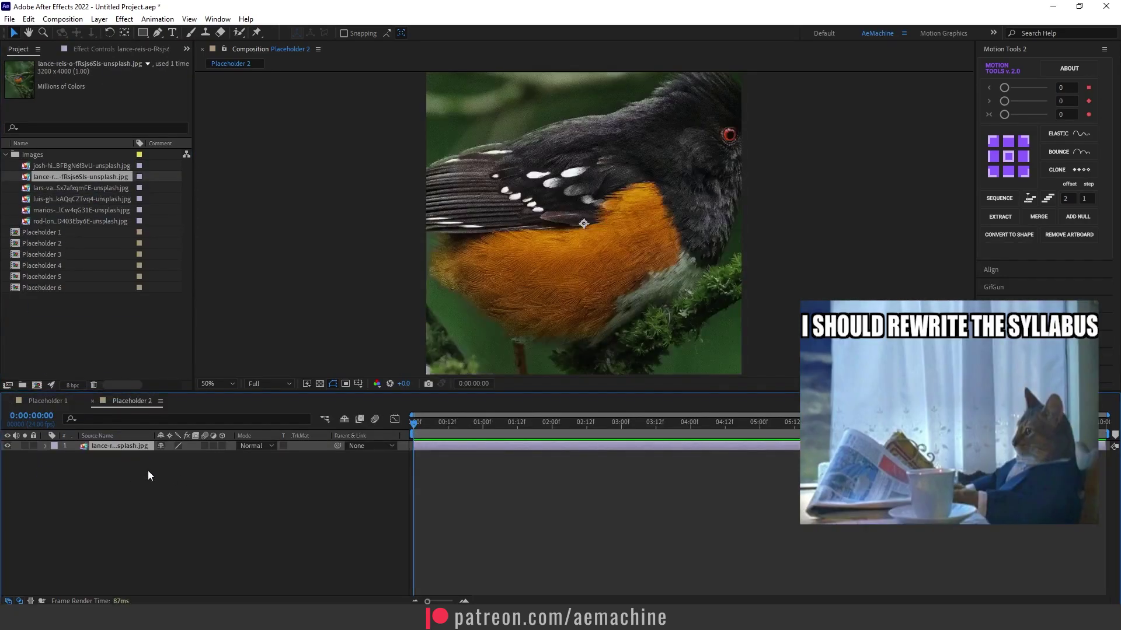
key(s)
drag(198, 461, 159, 457)
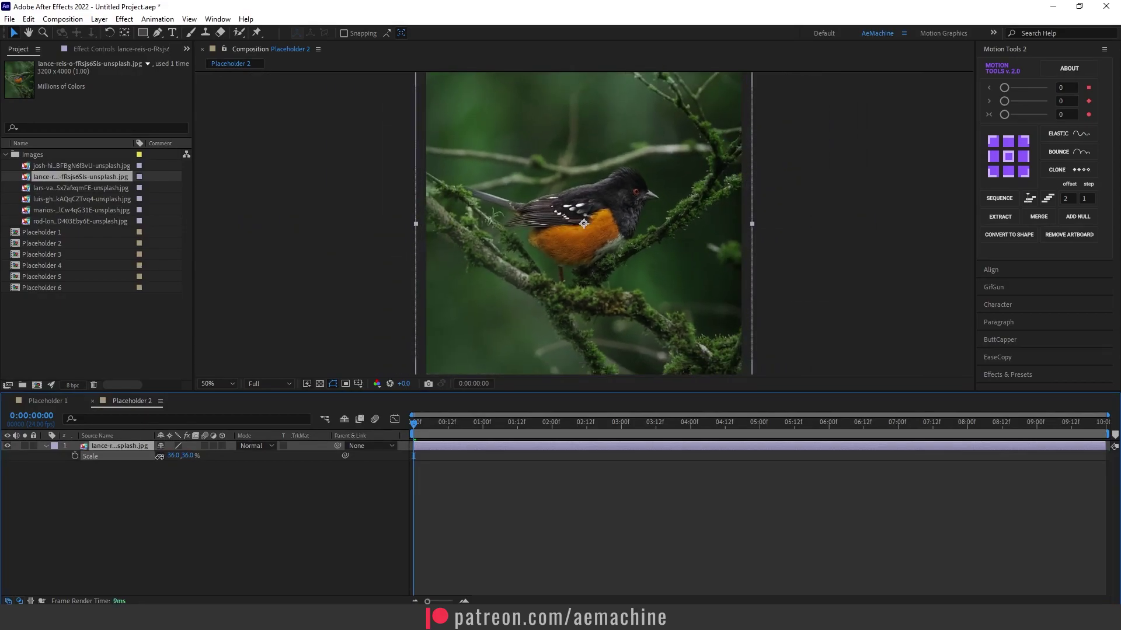
click(45, 446)
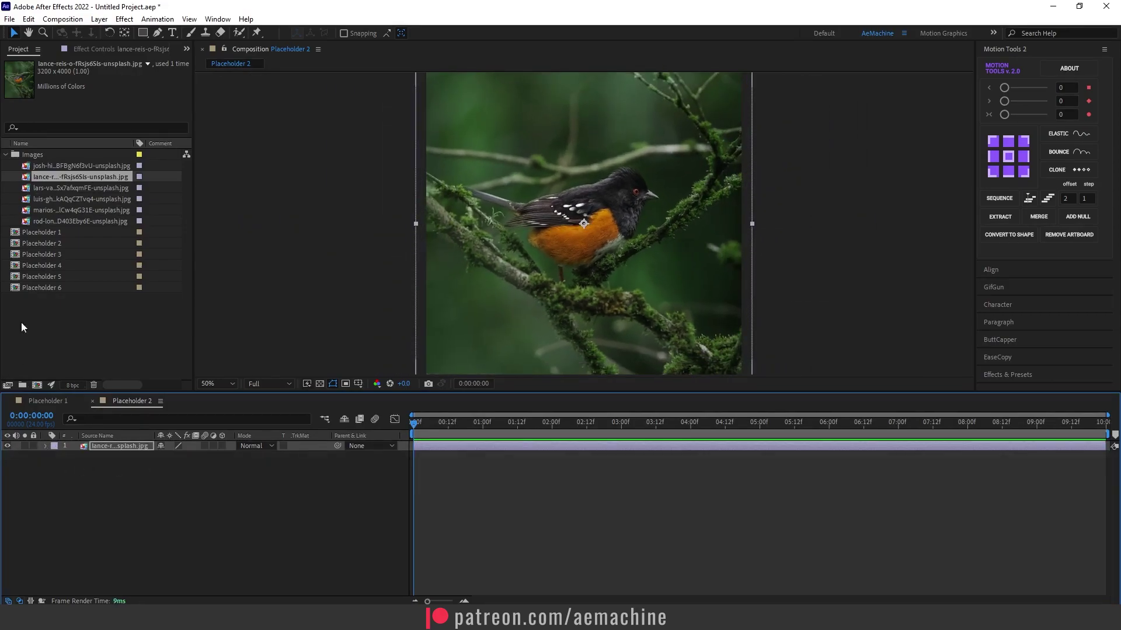
Open Placeholder 3, add the third picture of the Images folder and scale it to 36%.
double_click(56, 255)
click(102, 190)
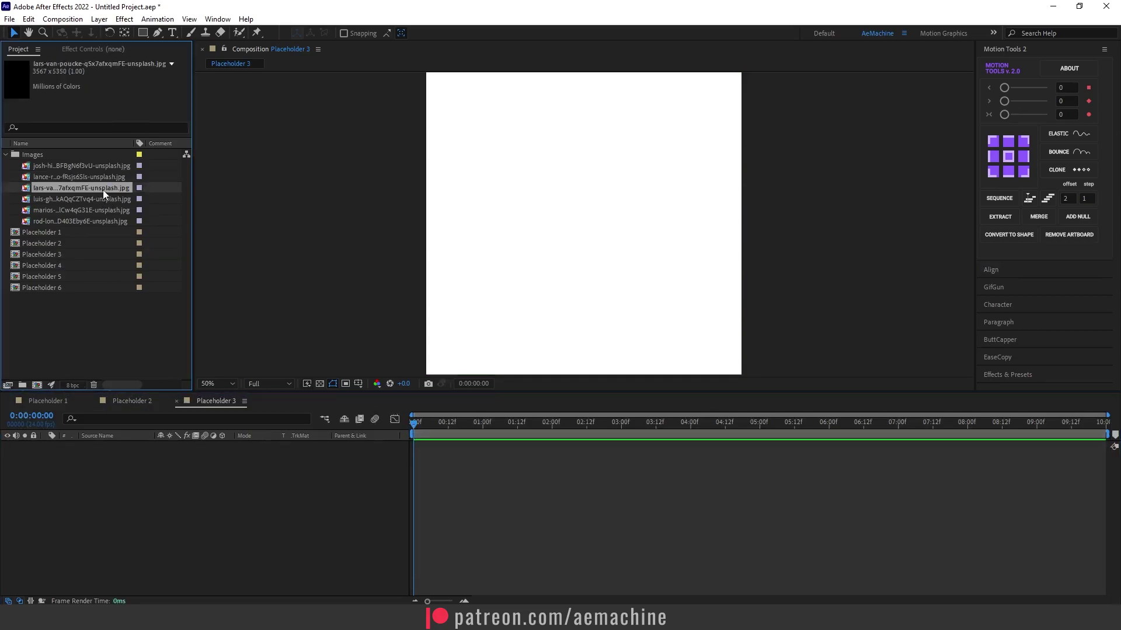
drag(100, 191, 175, 457)
key(s)
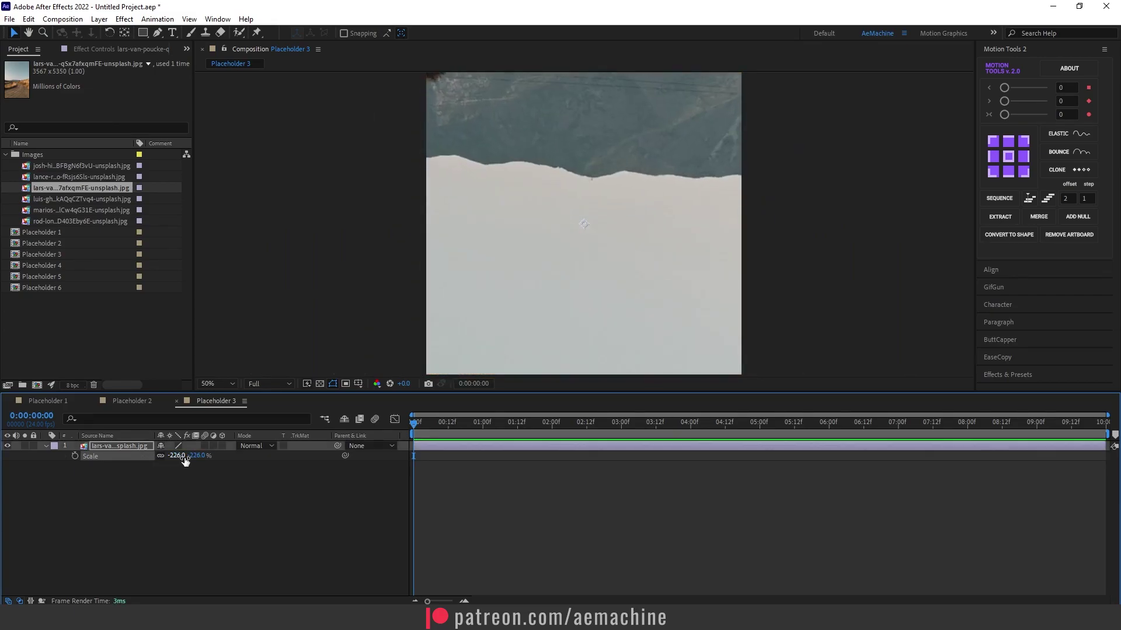
Open Placeholder 4, add the fourth picture of the Images folder and scale it to 40%.
double_click(58, 265)
drag(82, 199, 117, 446)
key(ctrl+alt+f)
Open Placeholder 5, add the desert dunes picture from the Images folder and scale it to 27%.
double_click(62, 275)
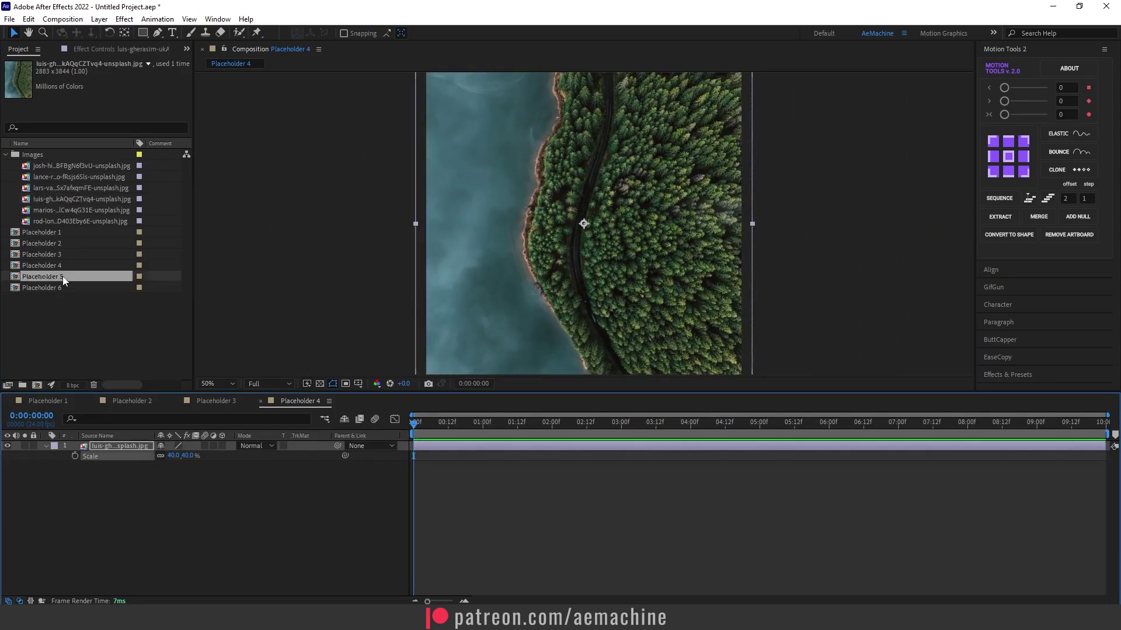
drag(82, 211, 151, 503)
key(s)
drag(172, 456, 158, 456)
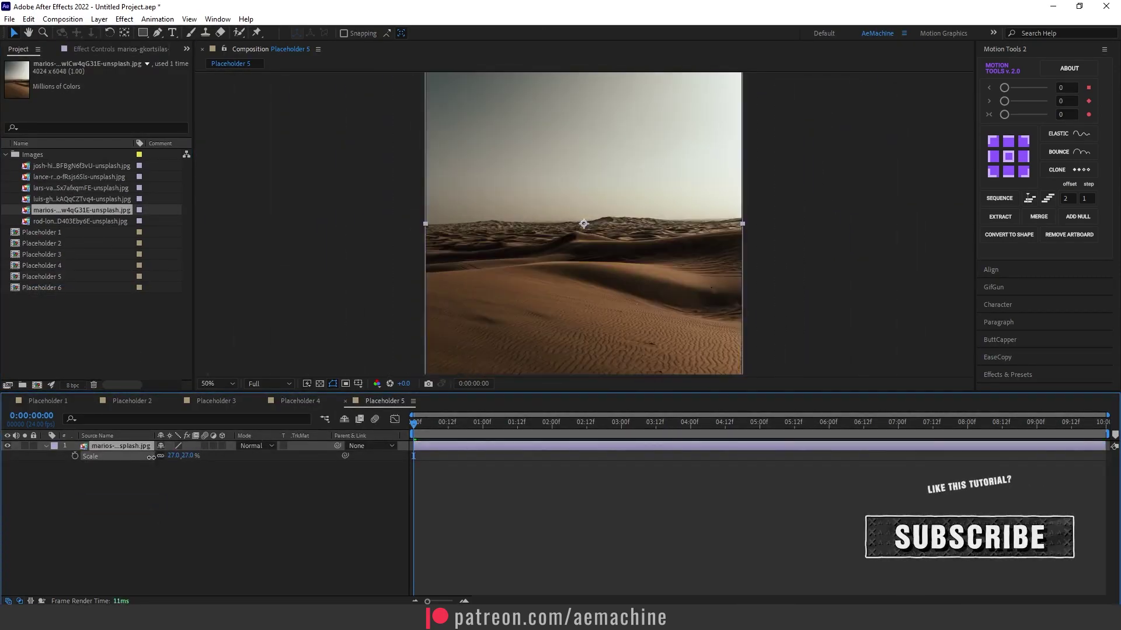
Open Placeholder 6, add the last picture of the Images folder and scale it down to fill the frame.
double_click(59, 287)
key(s)
drag(82, 221, 155, 457)
click(117, 473)
click(45, 446)
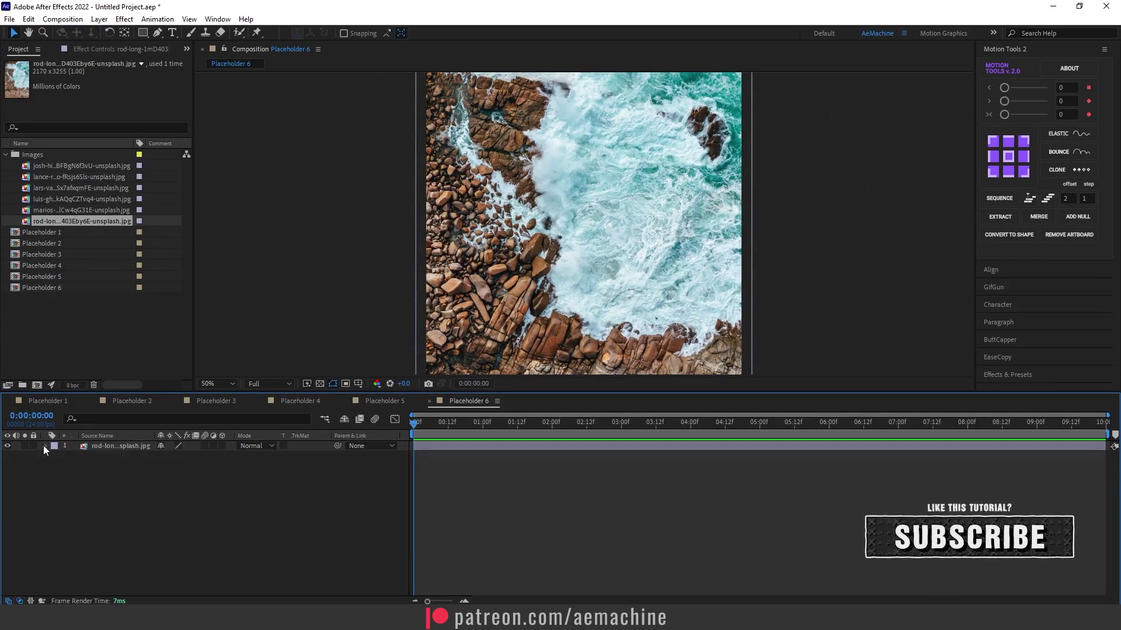
Check the picture in each composition from Placeholder 1 to Placeholder 6 and return to Placeholder 1.
click(49, 403)
click(133, 401)
click(217, 400)
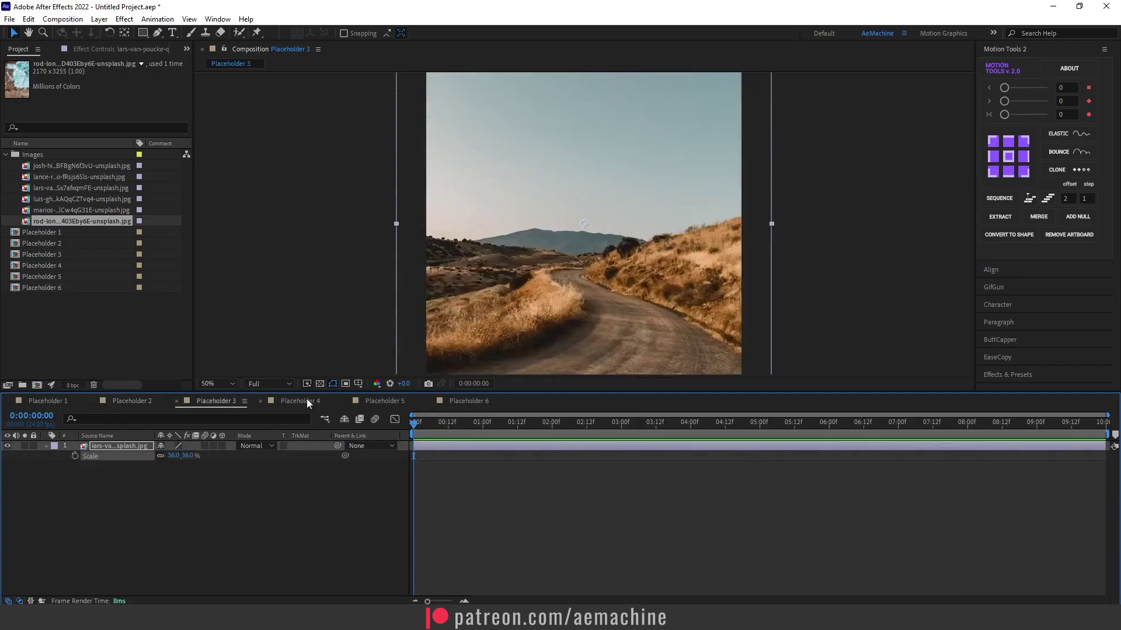
click(303, 400)
click(387, 401)
click(464, 401)
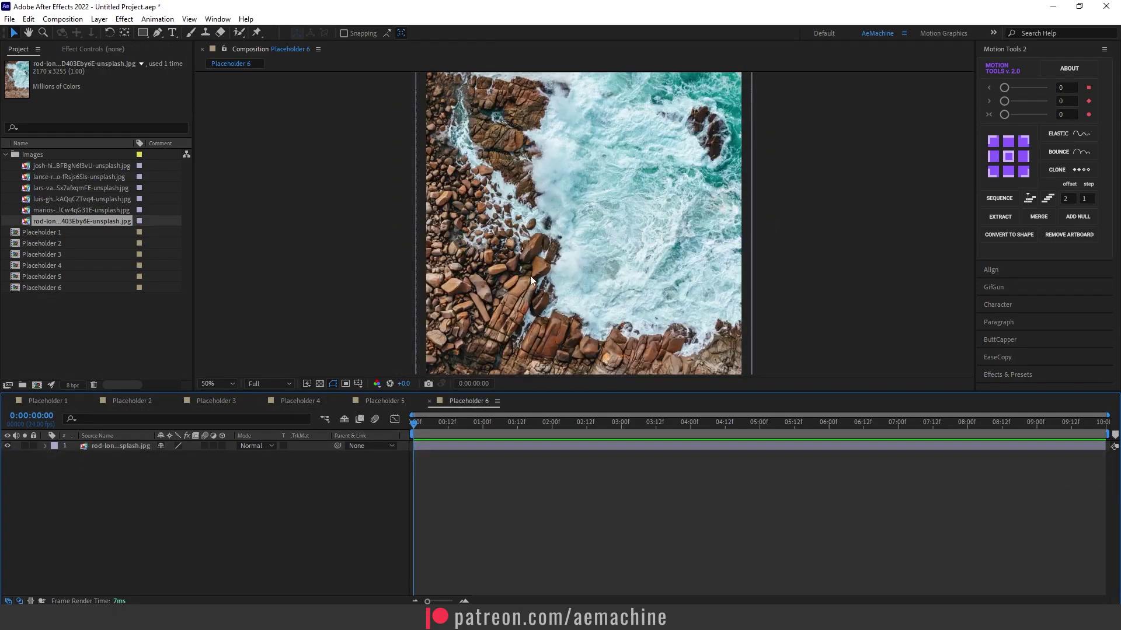
click(41, 401)
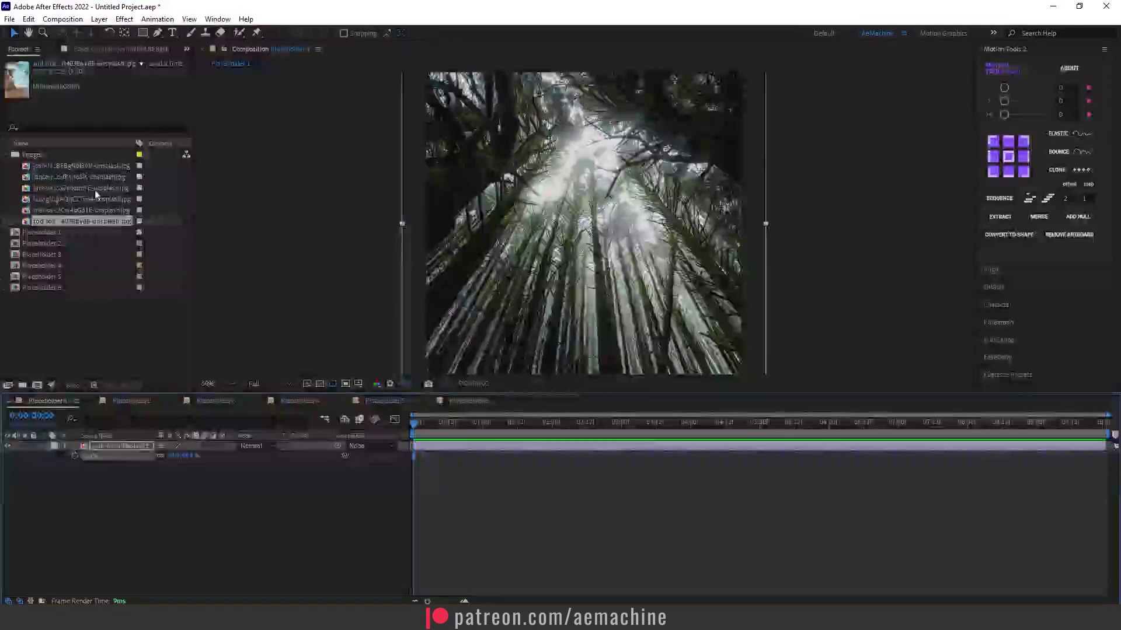
key(ctrl+a)
key(s)
Collapse the Images folder and start a new composition named 3D Box with a width of 1920 px.
click(6, 155)
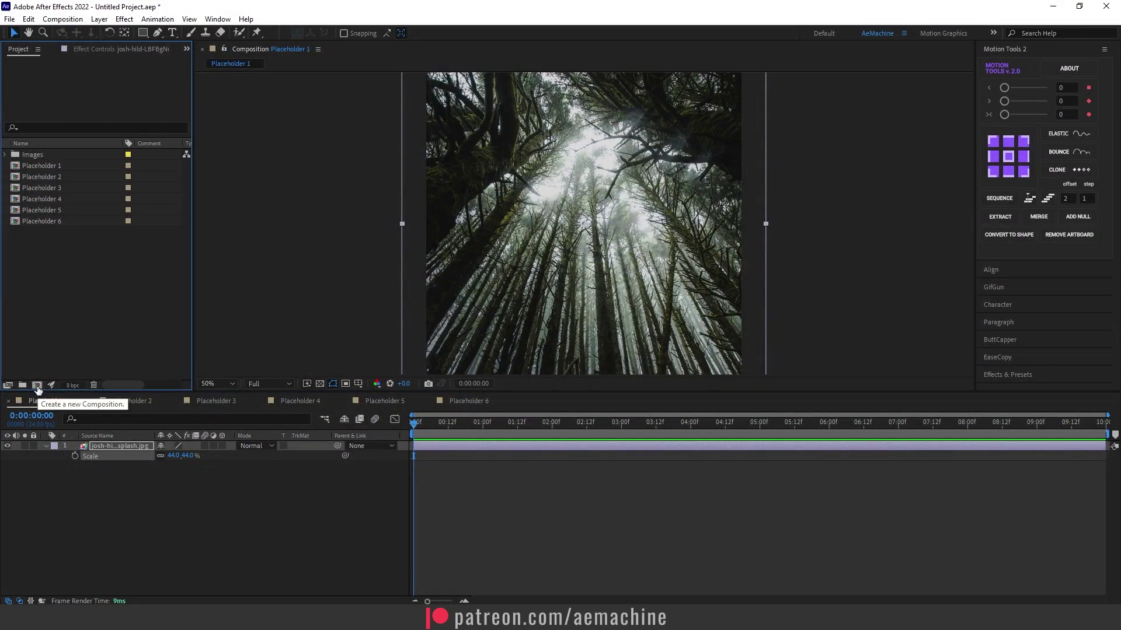
click(36, 386)
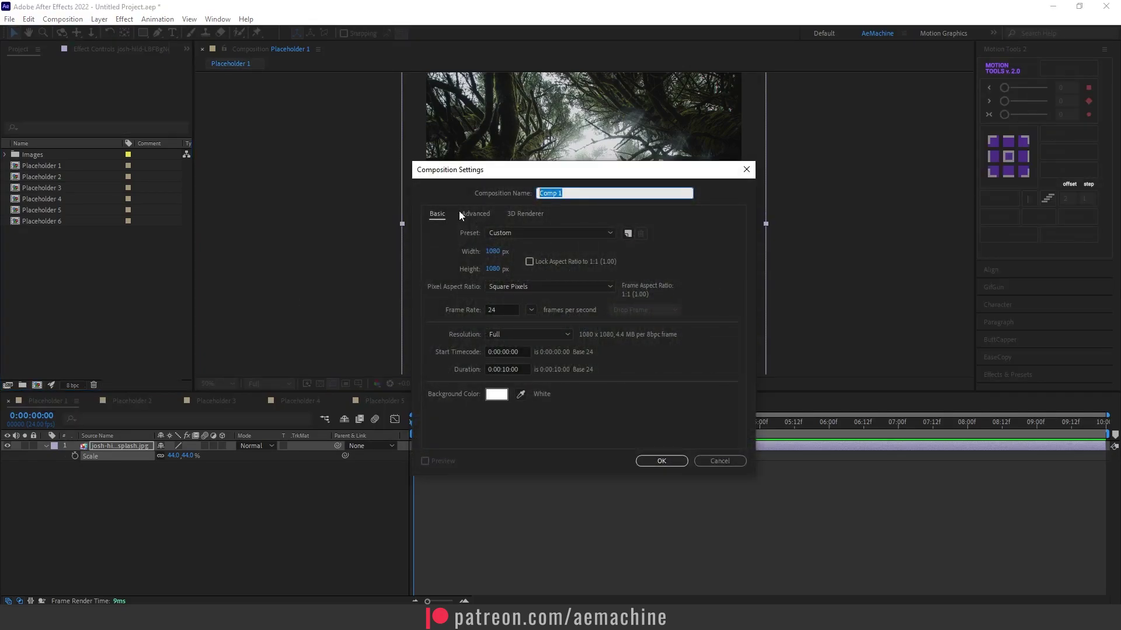
text(3D Box)
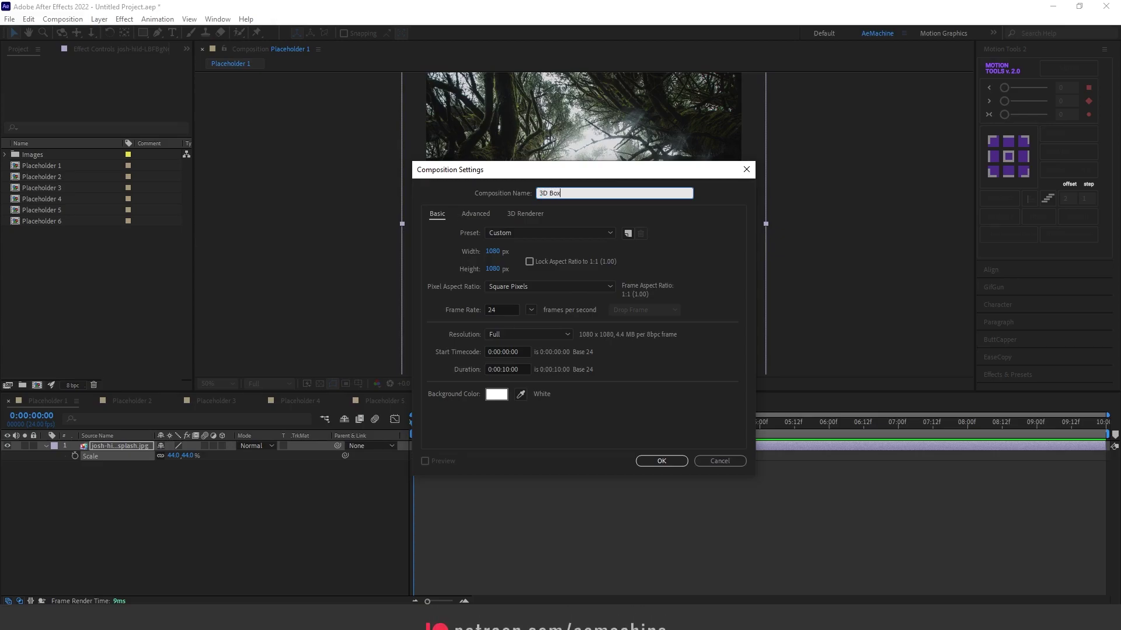
click(489, 250)
text(192)
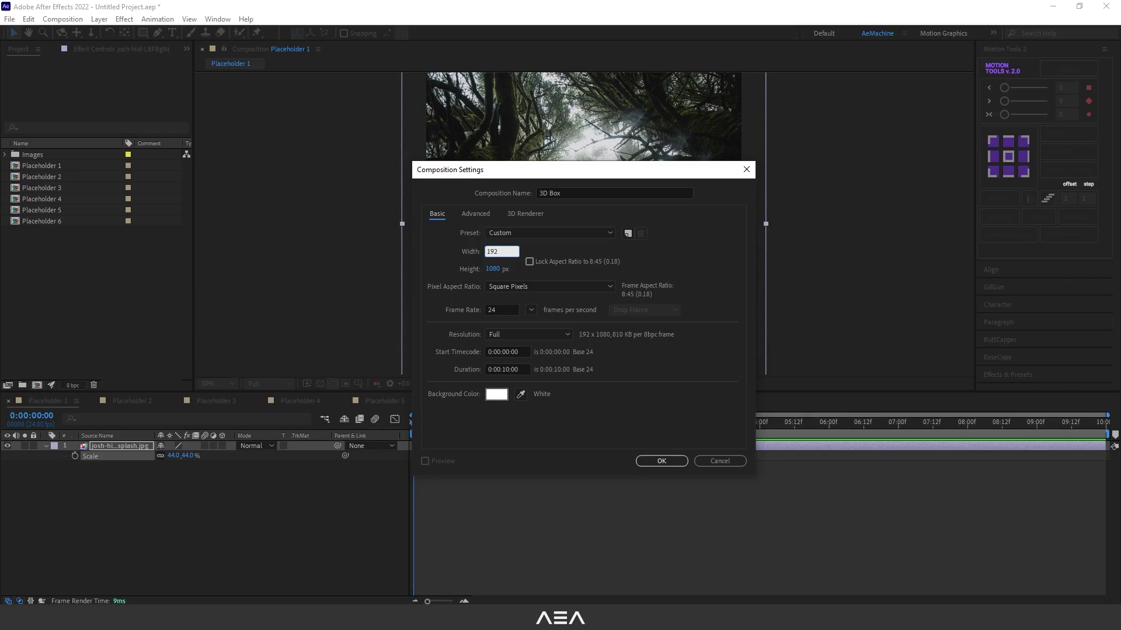
key(BackSpace)
key(BackSpace)
text(1920)
key(Tab)
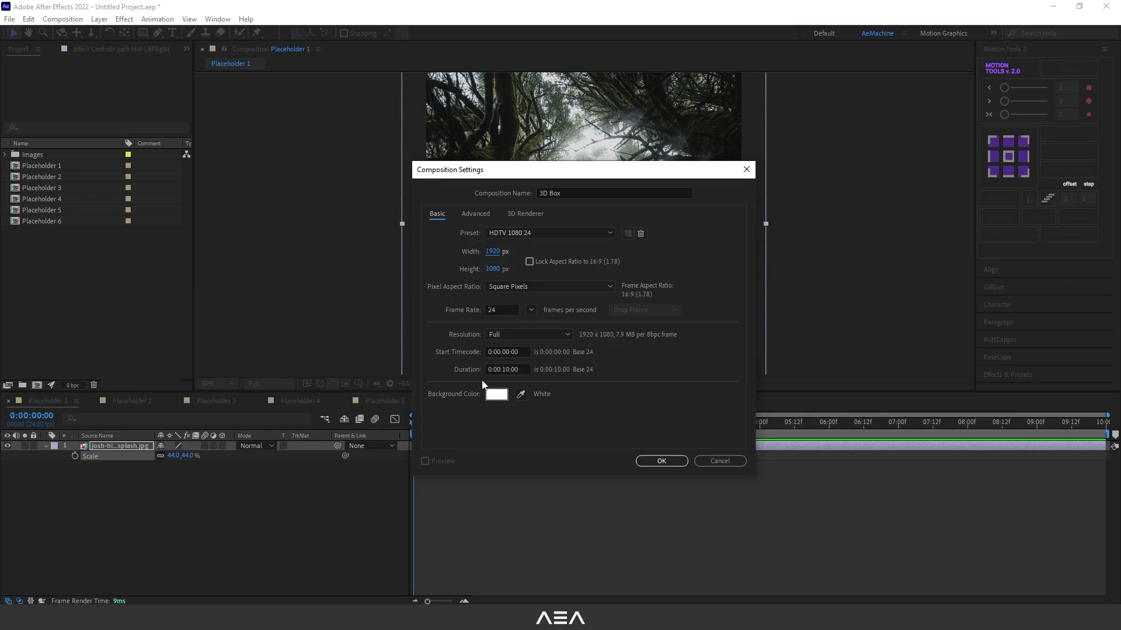
Use a 10-second duration and a white background for the 3D Box composition and create it.
click(521, 369)
click(461, 375)
click(496, 394)
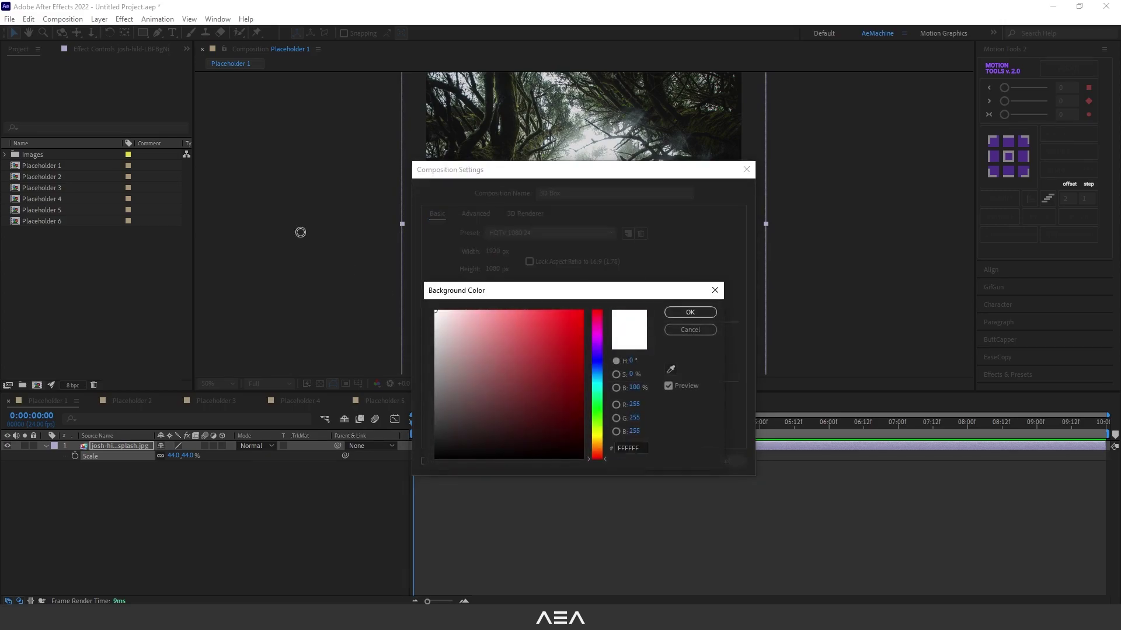
click(690, 312)
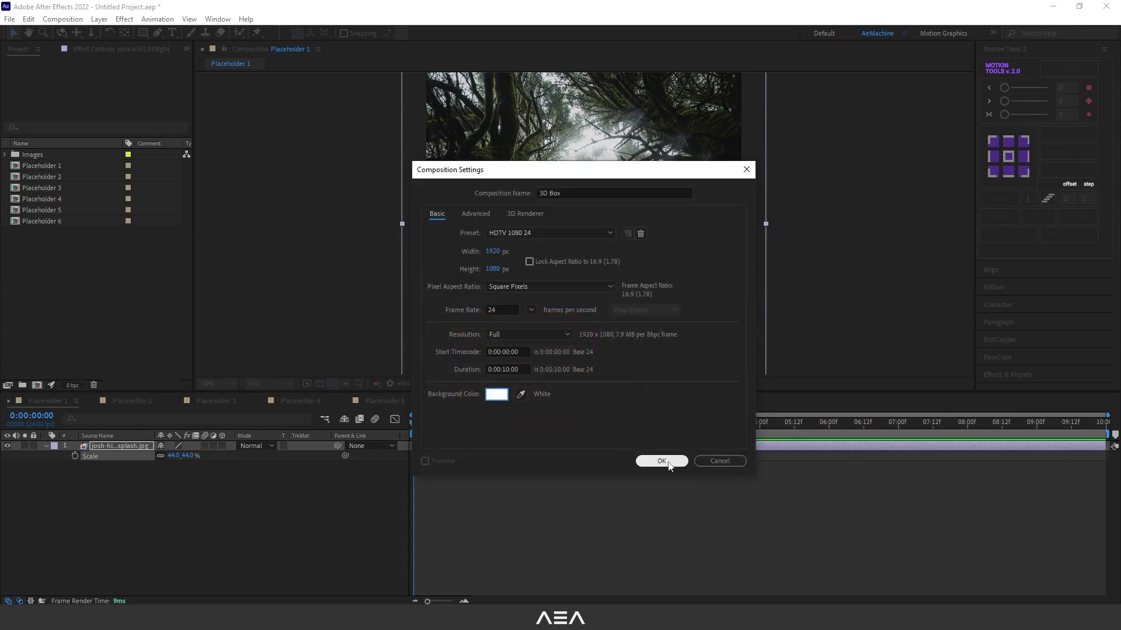
click(660, 460)
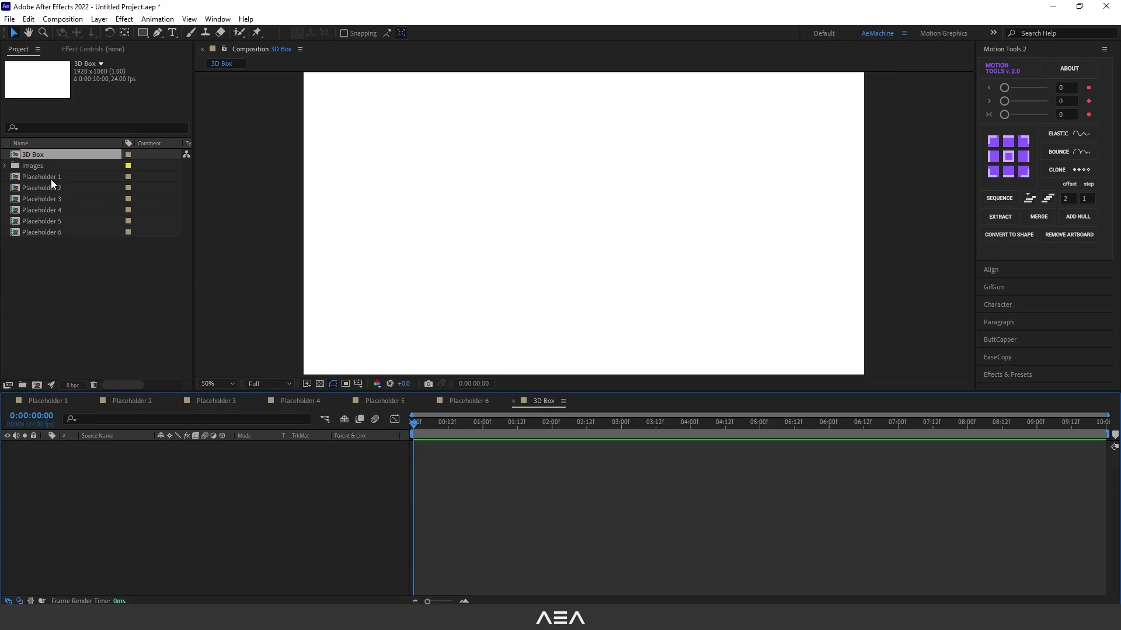
Add Placeholder 1 to Placeholder 6 as layers in the 3D Box composition and place its timeline first among the open compositions.
drag(84, 289, 47, 177)
drag(47, 176, 169, 526)
drag(540, 403, 82, 403)
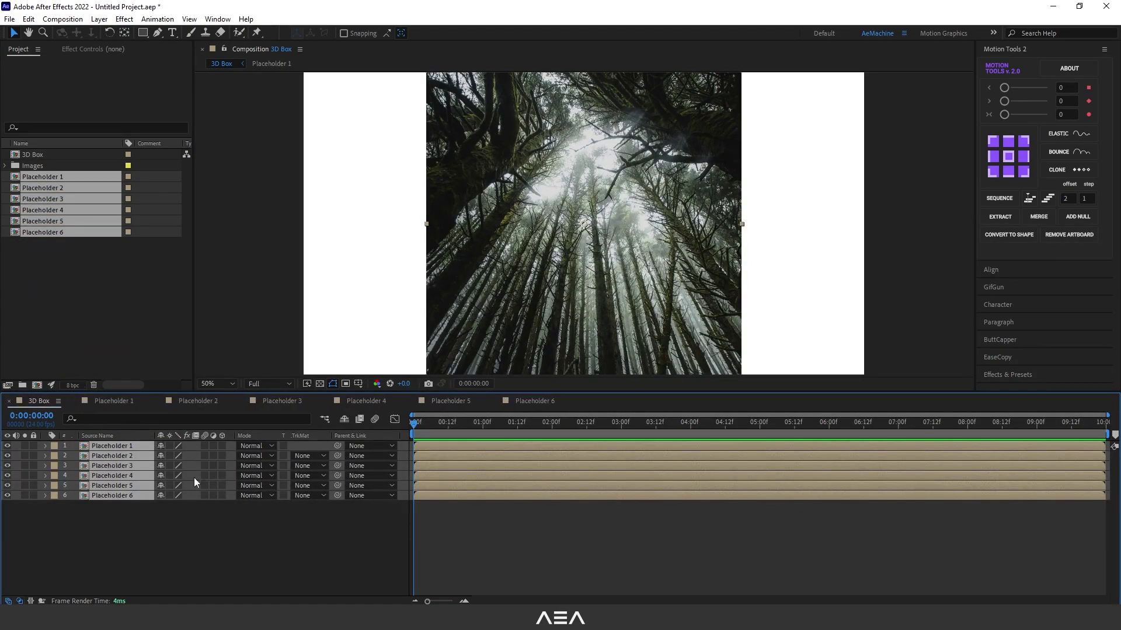
click(204, 531)
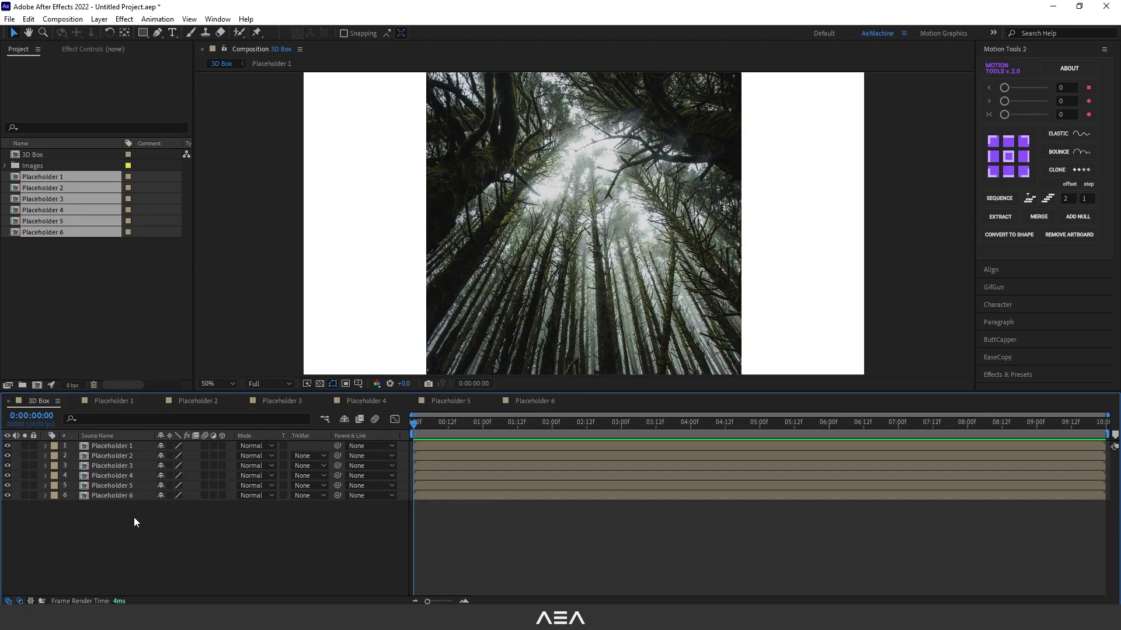
Make all six placeholder layers 3D and reveal their Anchor Point values.
drag(134, 523, 128, 444)
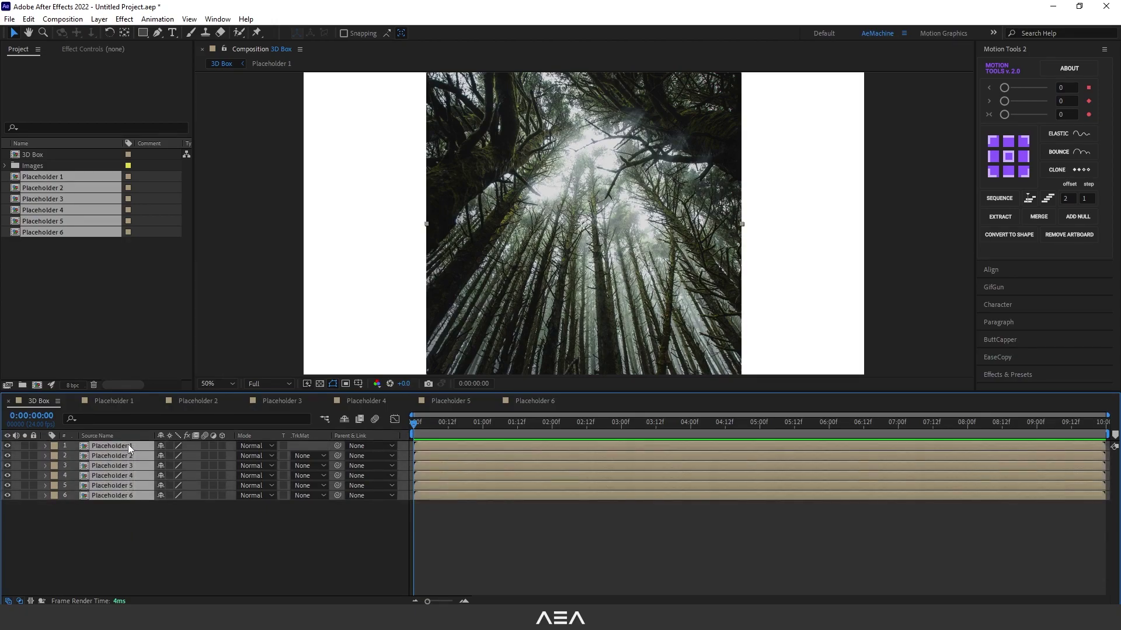
click(223, 446)
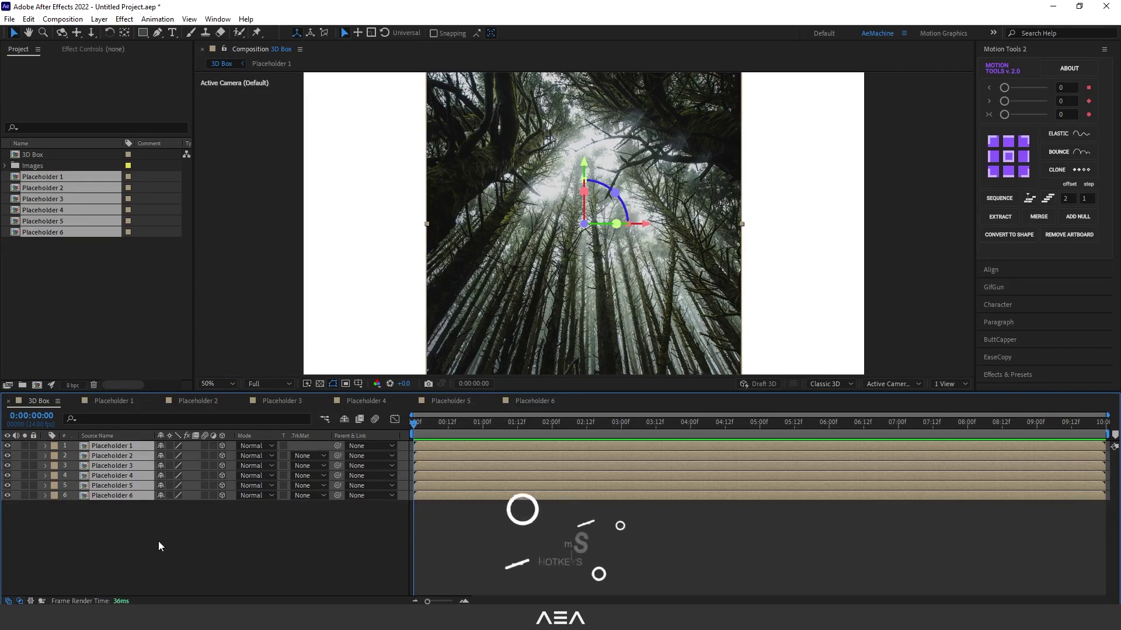
key(a)
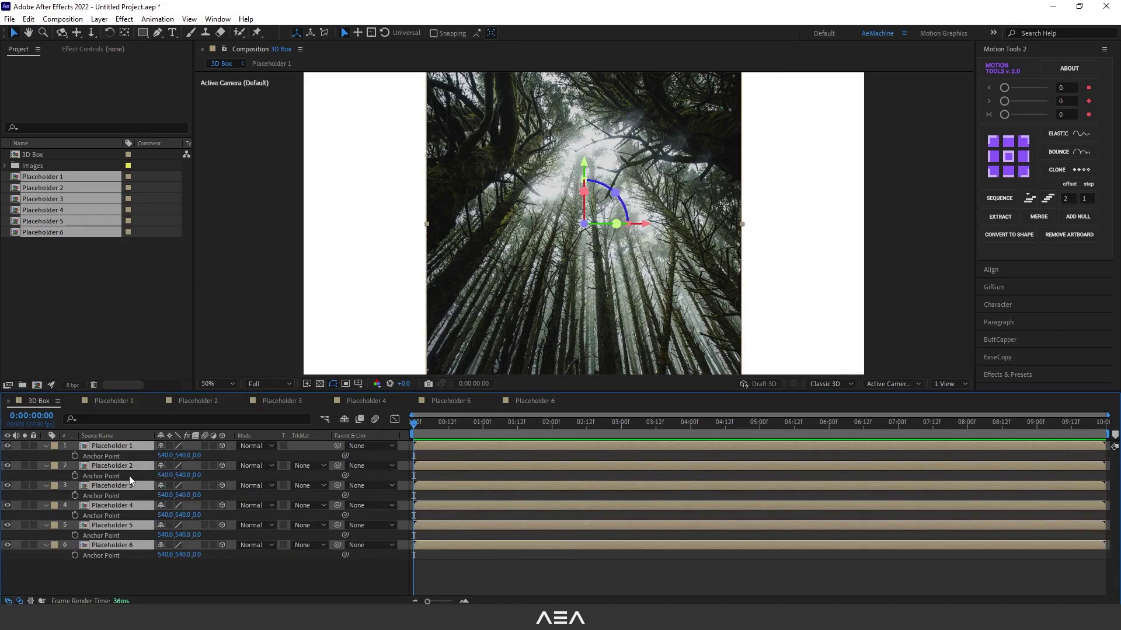
click(160, 584)
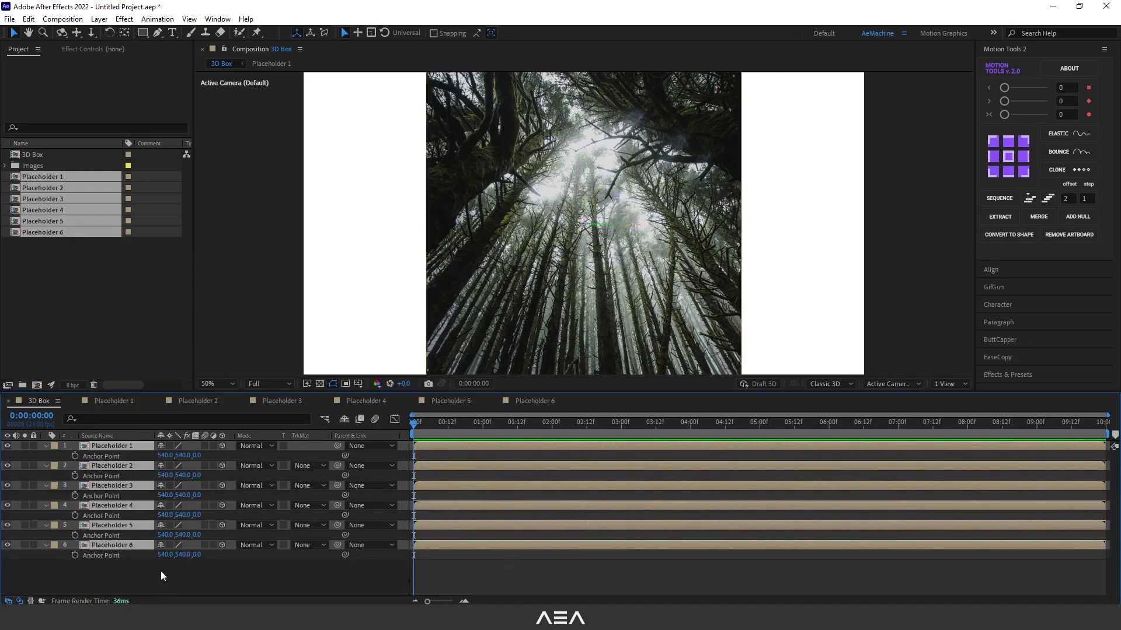
Set the Z anchor point of the Placeholder 6, Placeholder 5 and Placeholder 4 layers to 540.
click(198, 556)
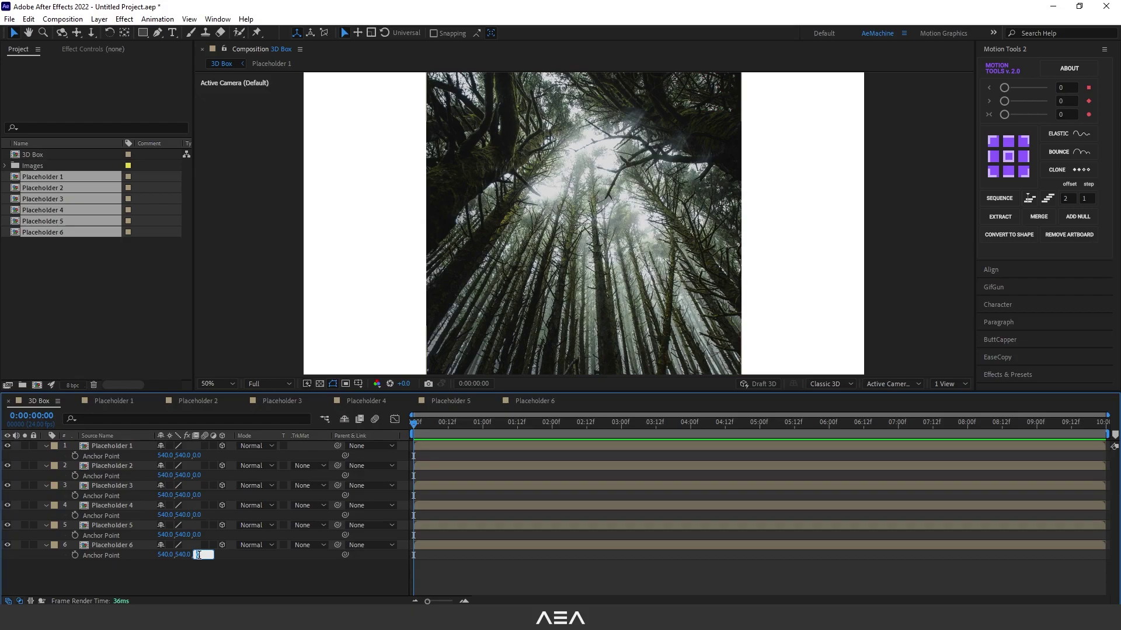
text(540)
key(Return)
click(198, 536)
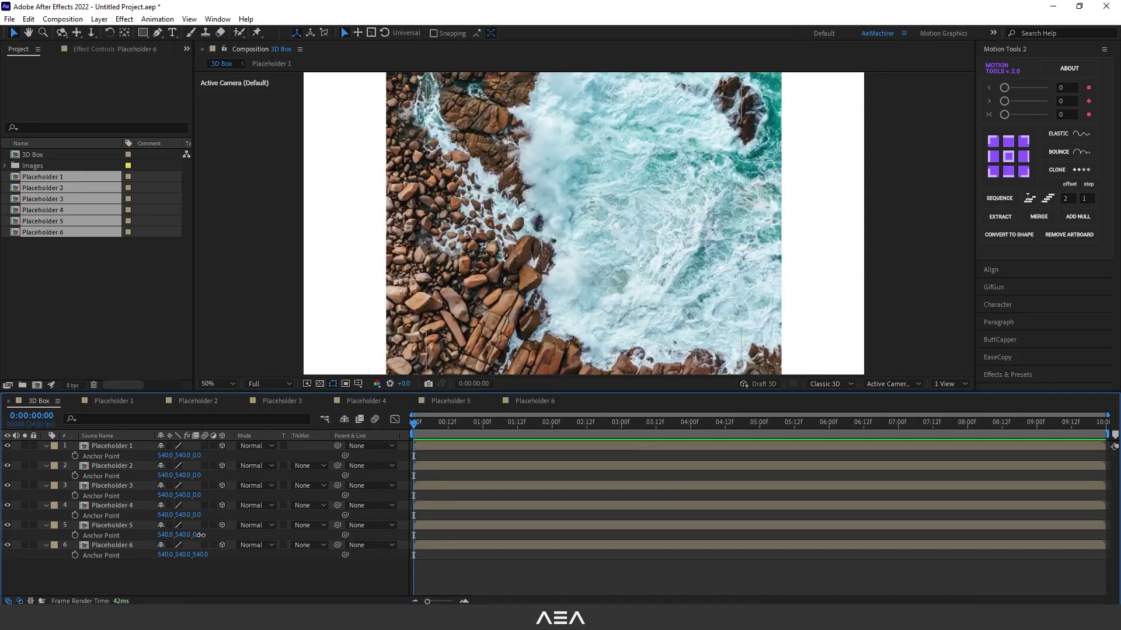
text(540)
key(Return)
click(198, 515)
text(54)
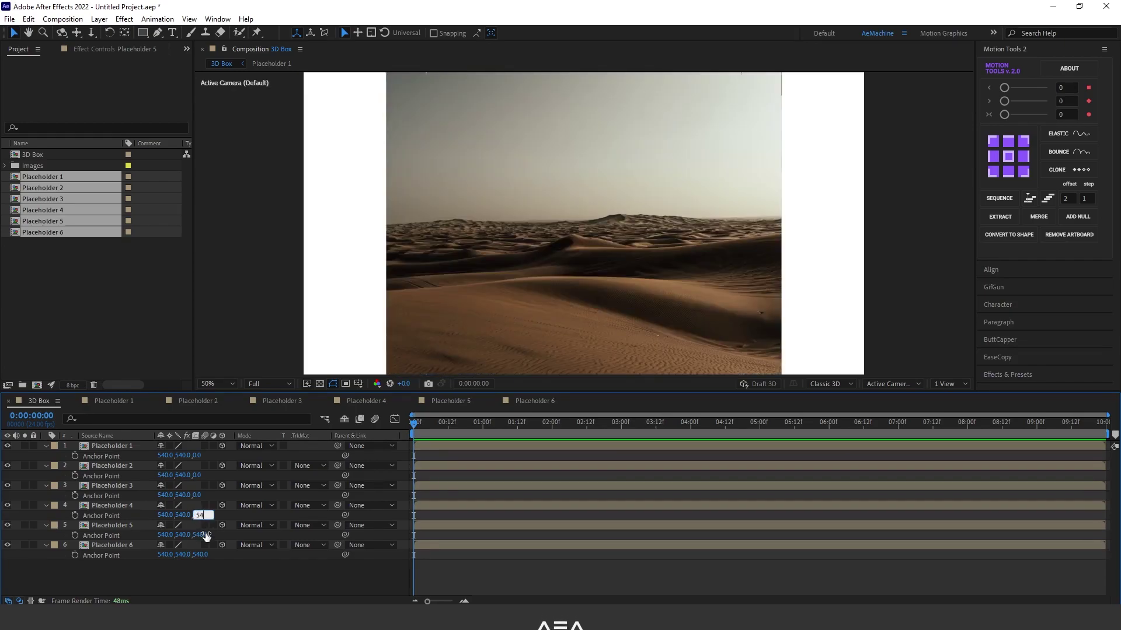
text(0)
key(Return)
Set the Z anchor point of the Placeholder 3, Placeholder 2 and Placeholder 1 layers to 540.
click(198, 495)
text(540)
key(Return)
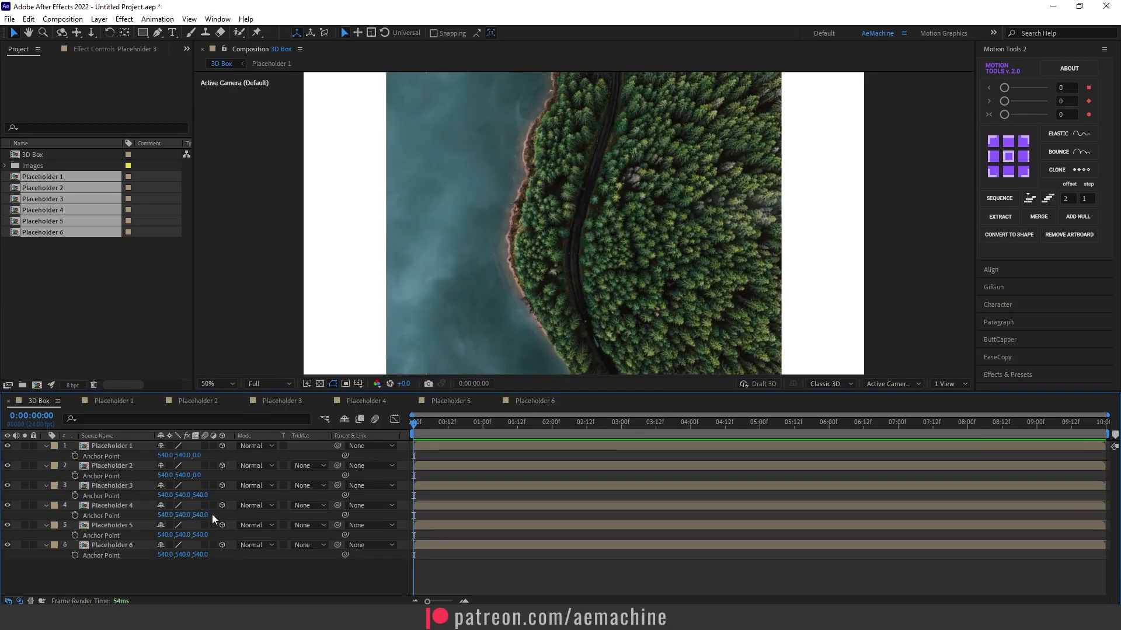
click(199, 476)
text(540)
key(Return)
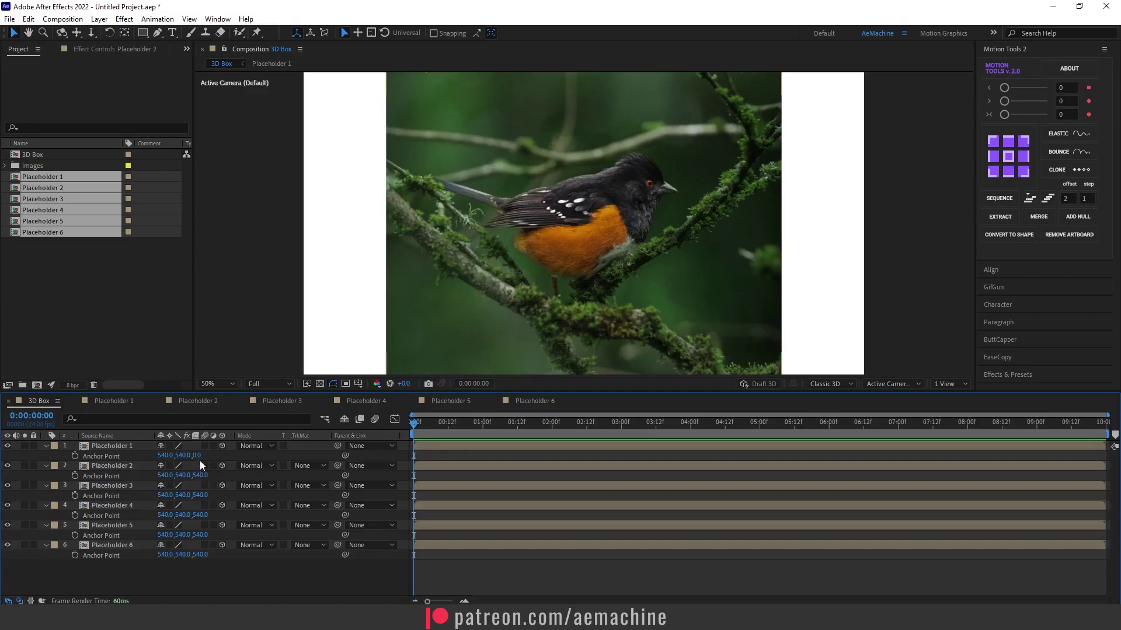
click(197, 455)
text(540)
key(Return)
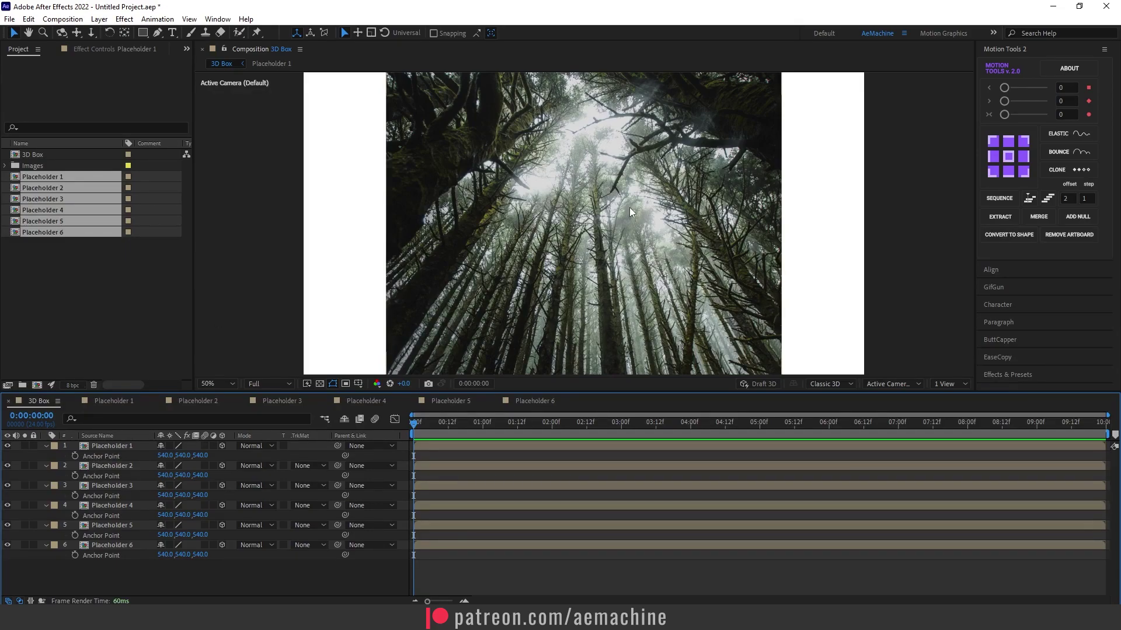
Collapse the properties of all six placeholder layers and deselect them.
click(46, 446)
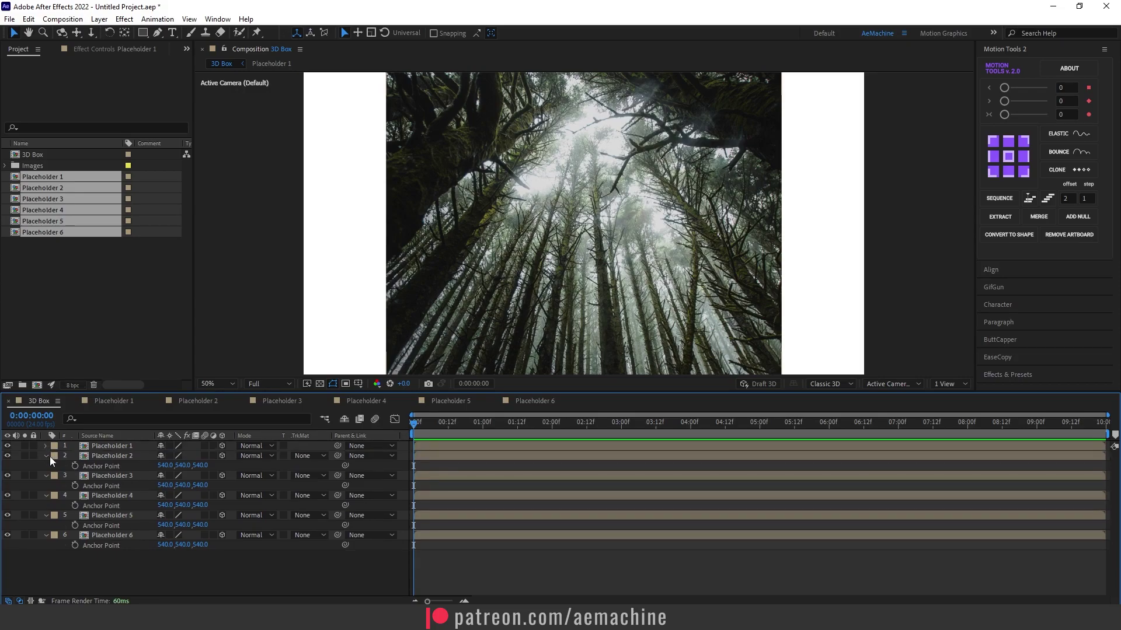
key(ctrl+a)
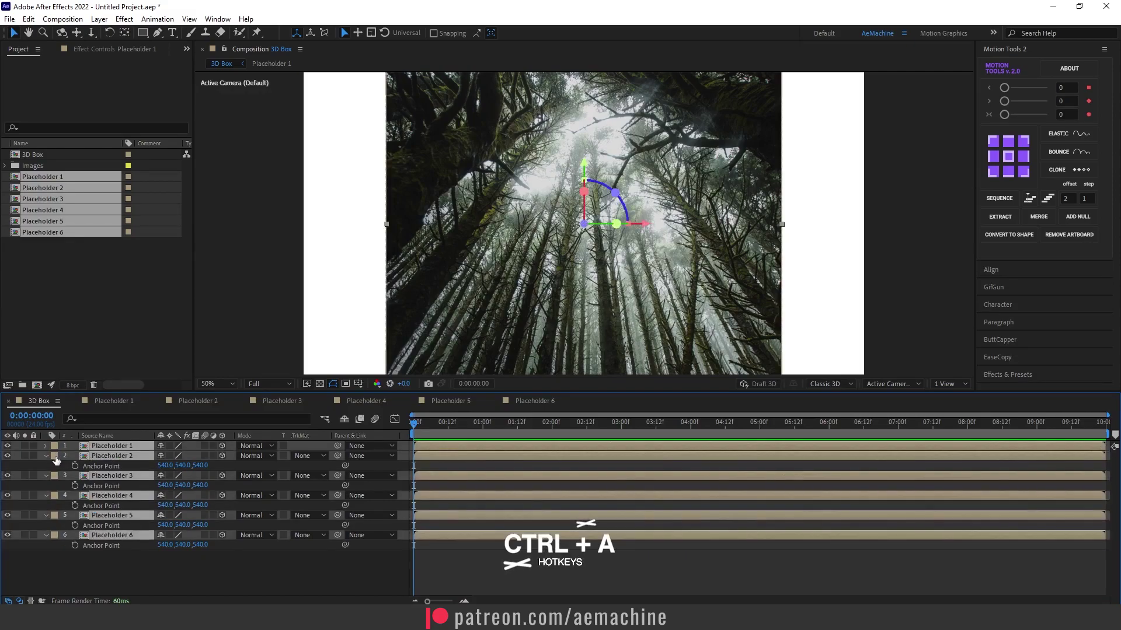
key(u)
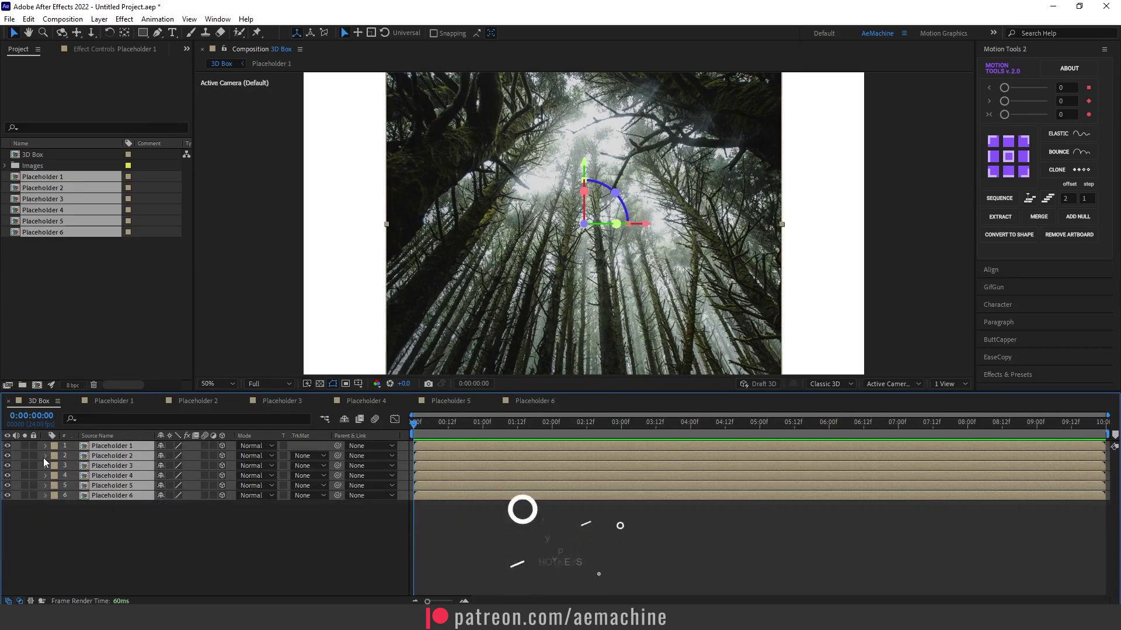
key(ctrl+shift+a)
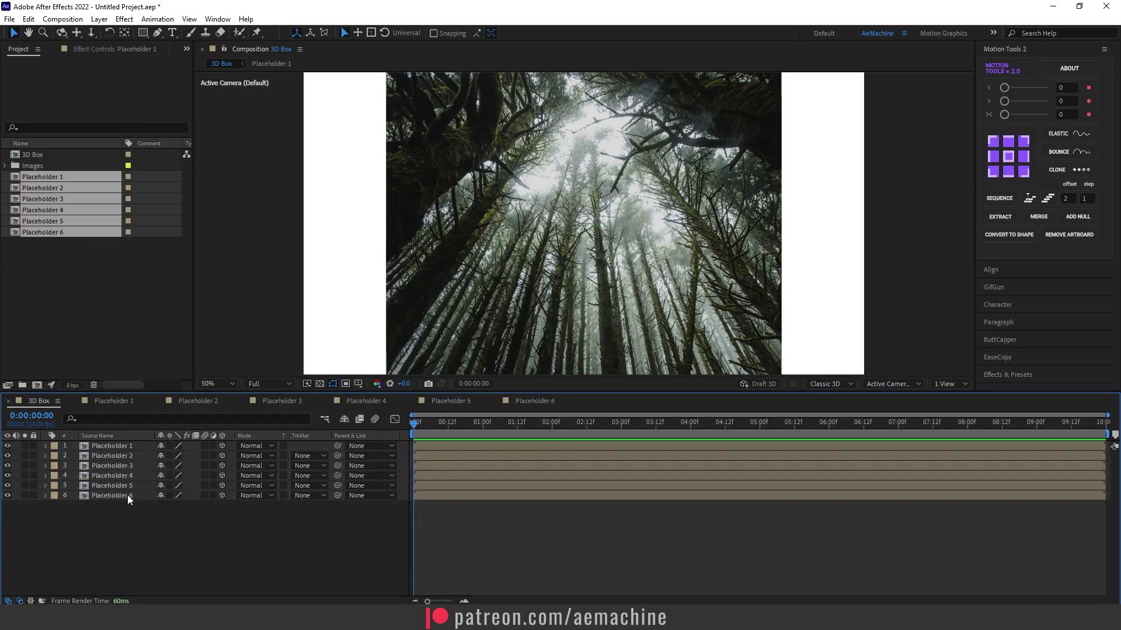
Set the Y orientation of the Placeholder 5 layer to 90° and collapse its properties.
click(128, 495)
click(115, 487)
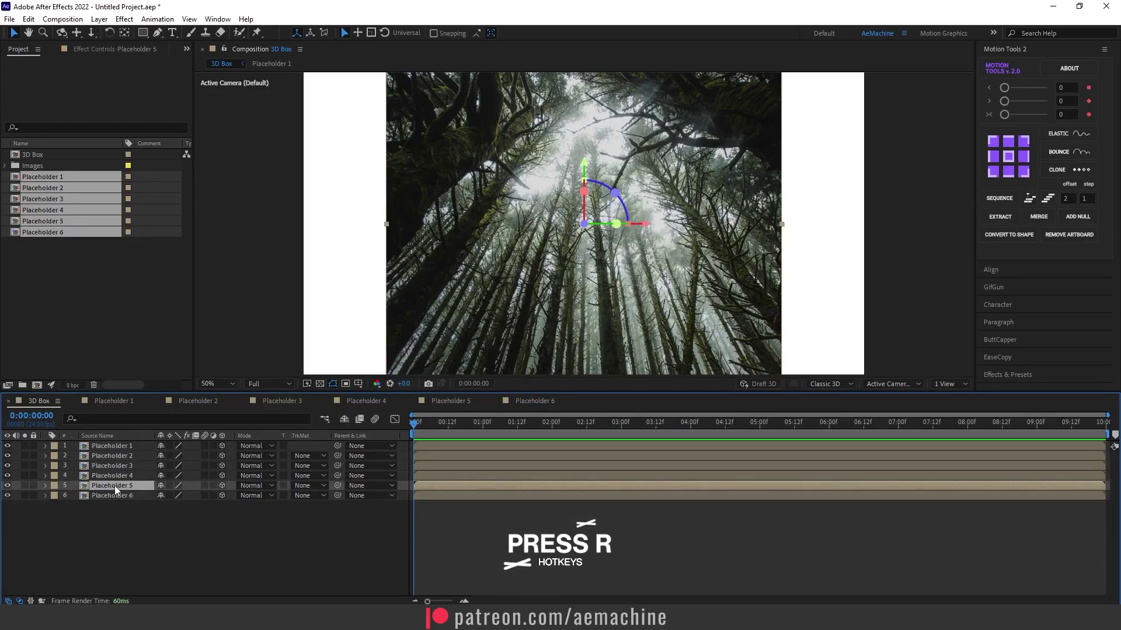
key(r)
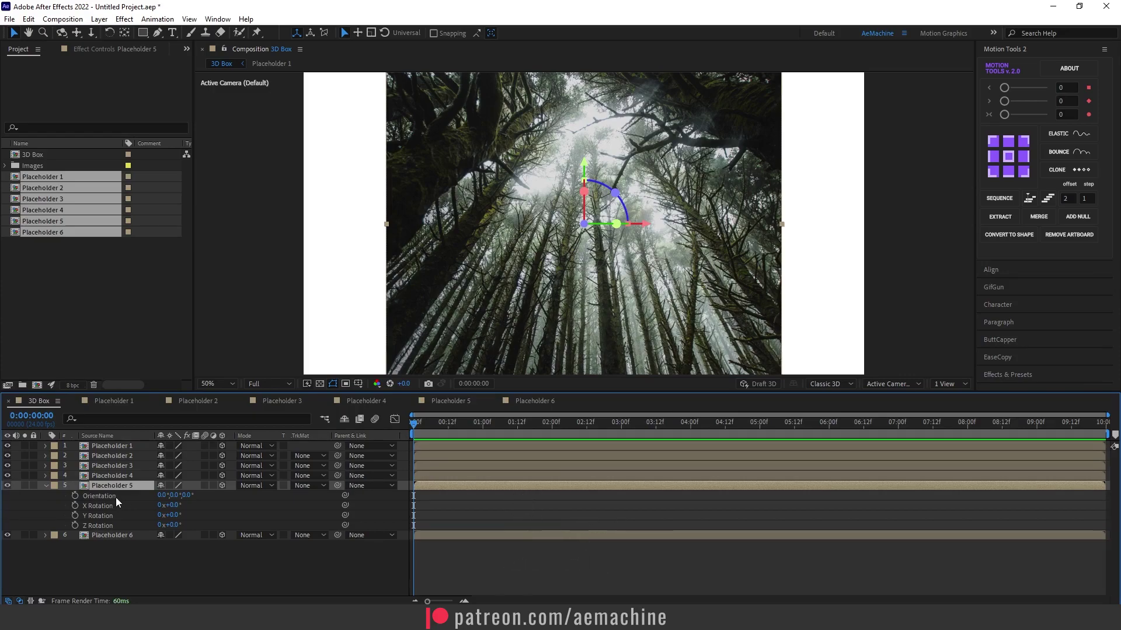
click(174, 496)
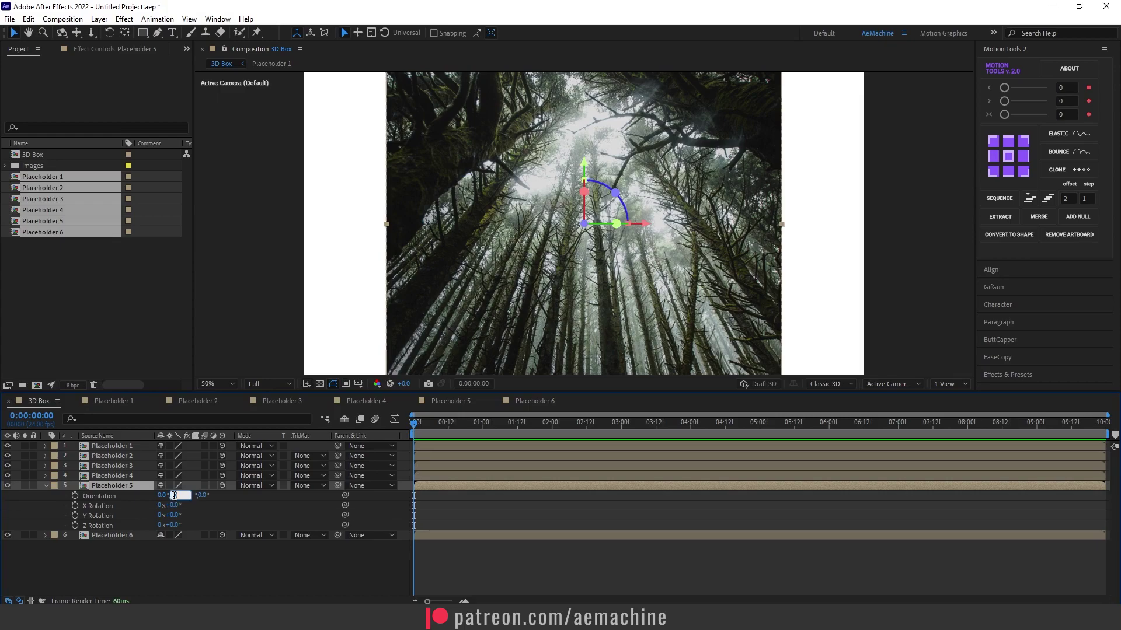
click(212, 507)
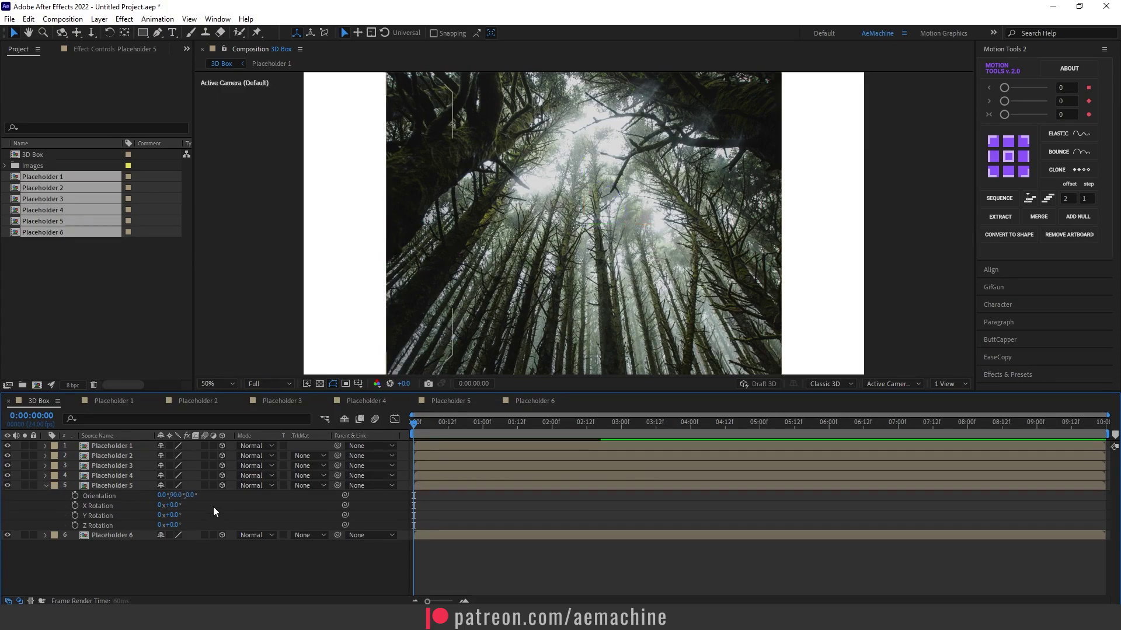
click(45, 486)
Set the Y orientation of the Placeholder 4 layer to 270° and collapse its properties.
click(105, 476)
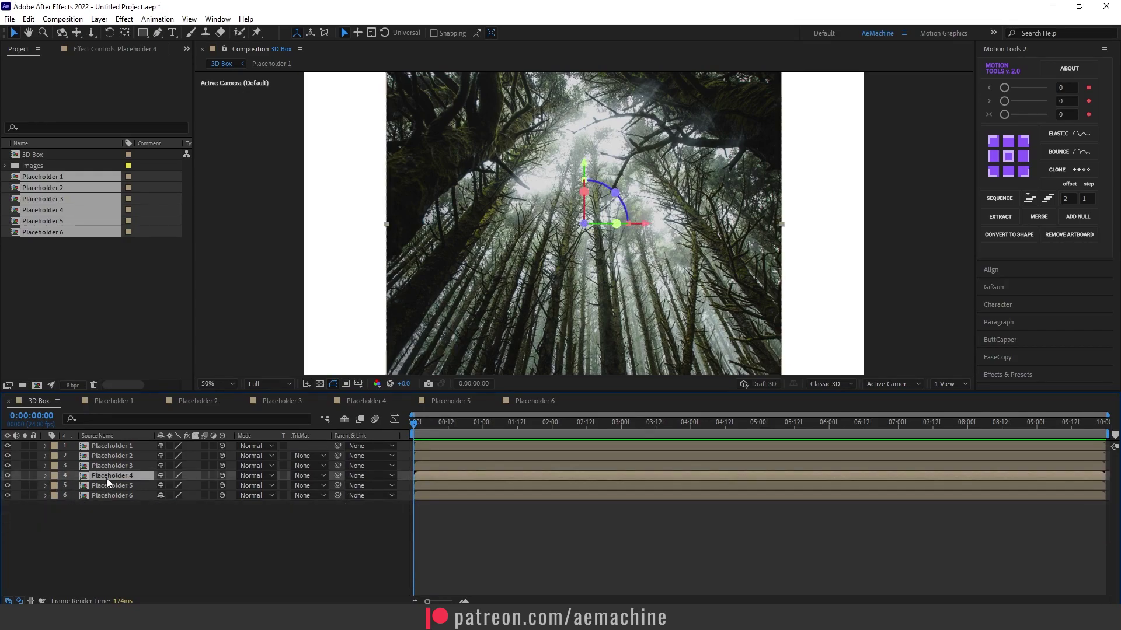
key(r)
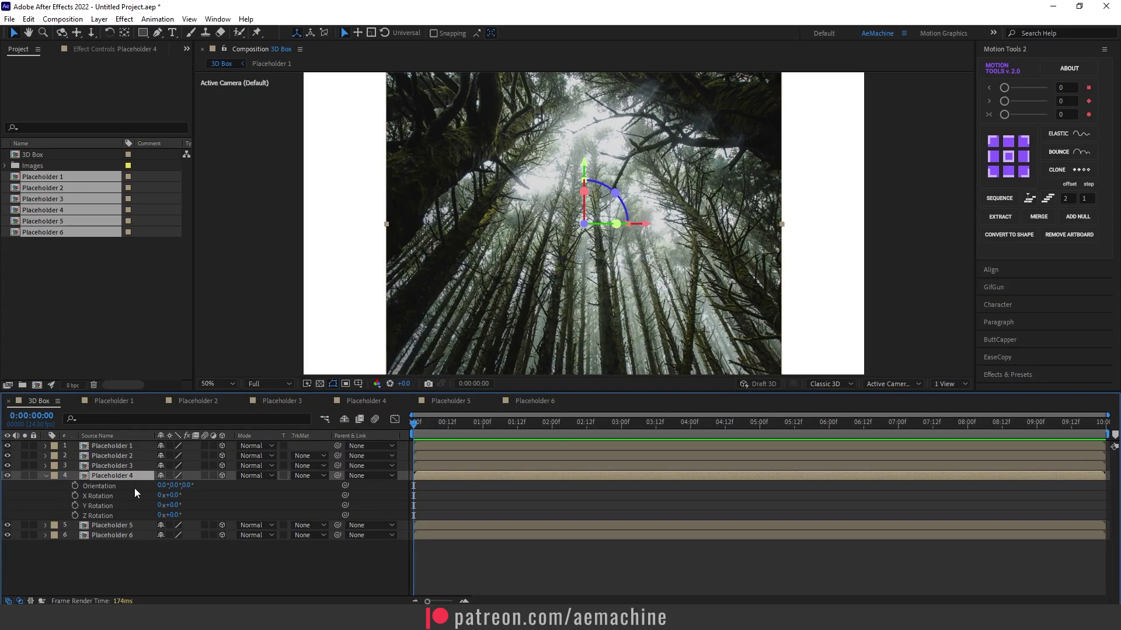
click(173, 485)
text(270)
click(215, 494)
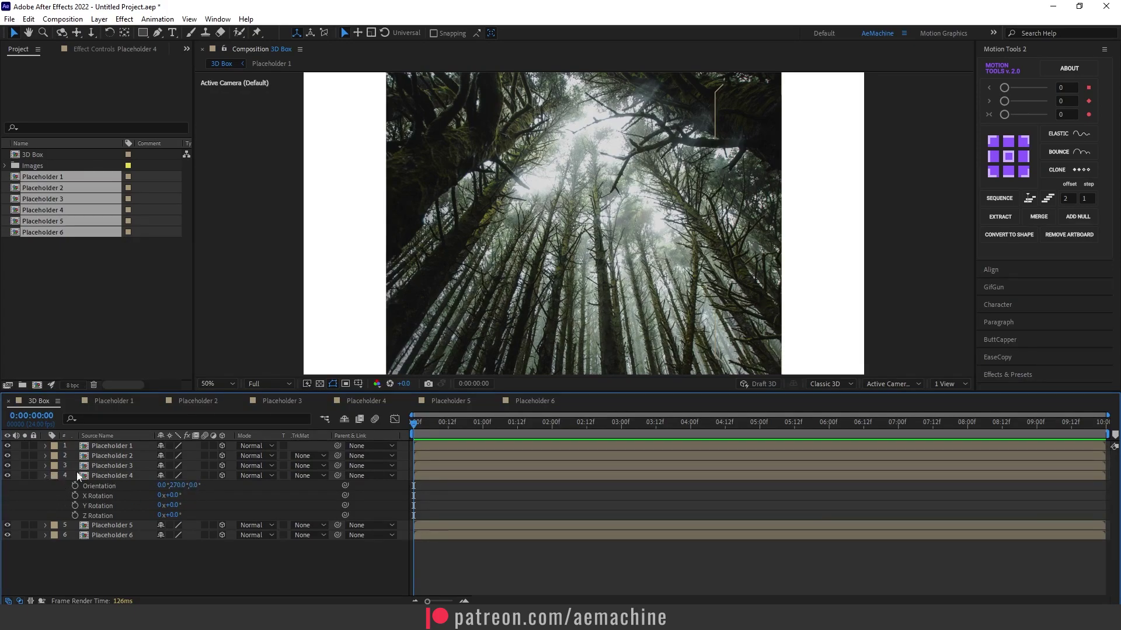
click(46, 476)
Set the X orientation of the Placeholder 3 layer to 180° and collapse its properties.
click(114, 468)
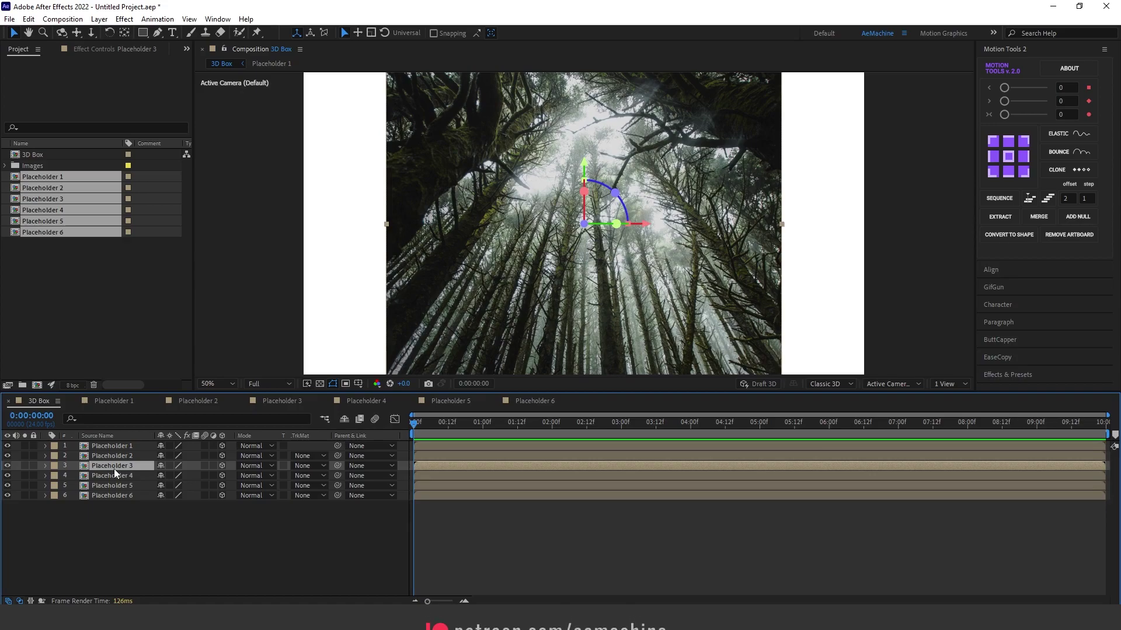
key(r)
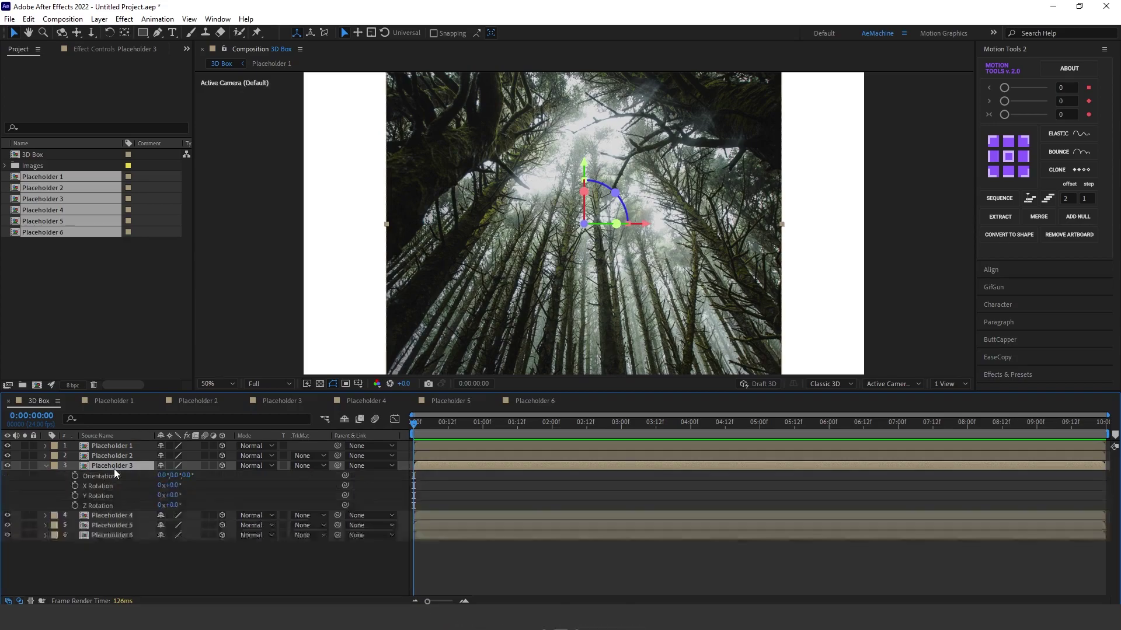
click(163, 476)
text(180)
key(Return)
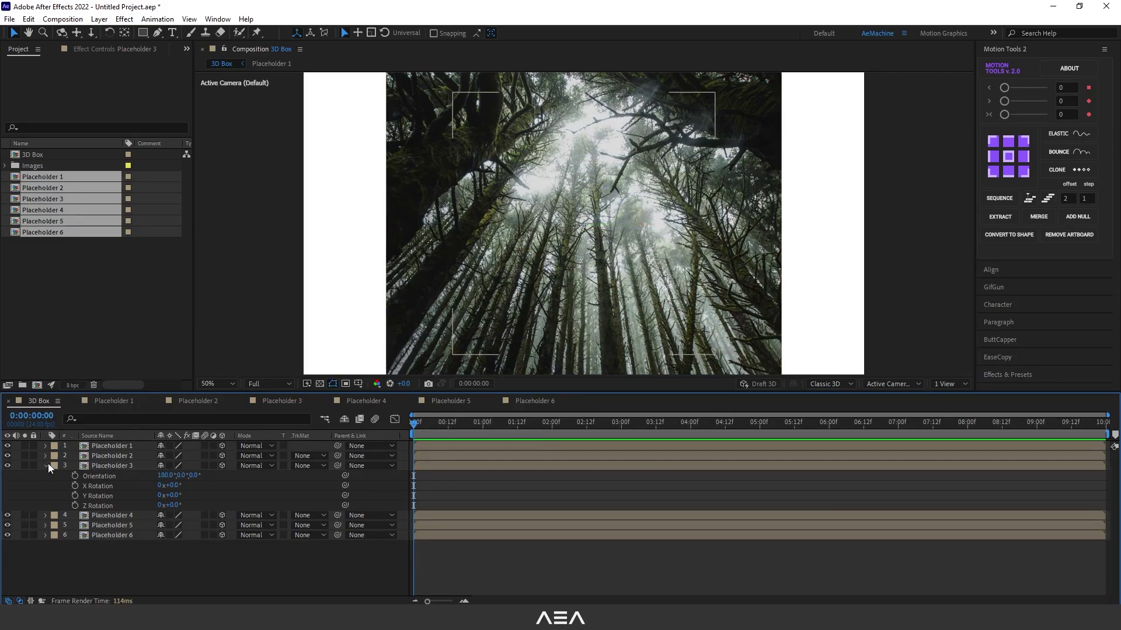
click(45, 466)
Change the X orientation of the Placeholder 2 layer and collapse its properties.
click(110, 456)
key(r)
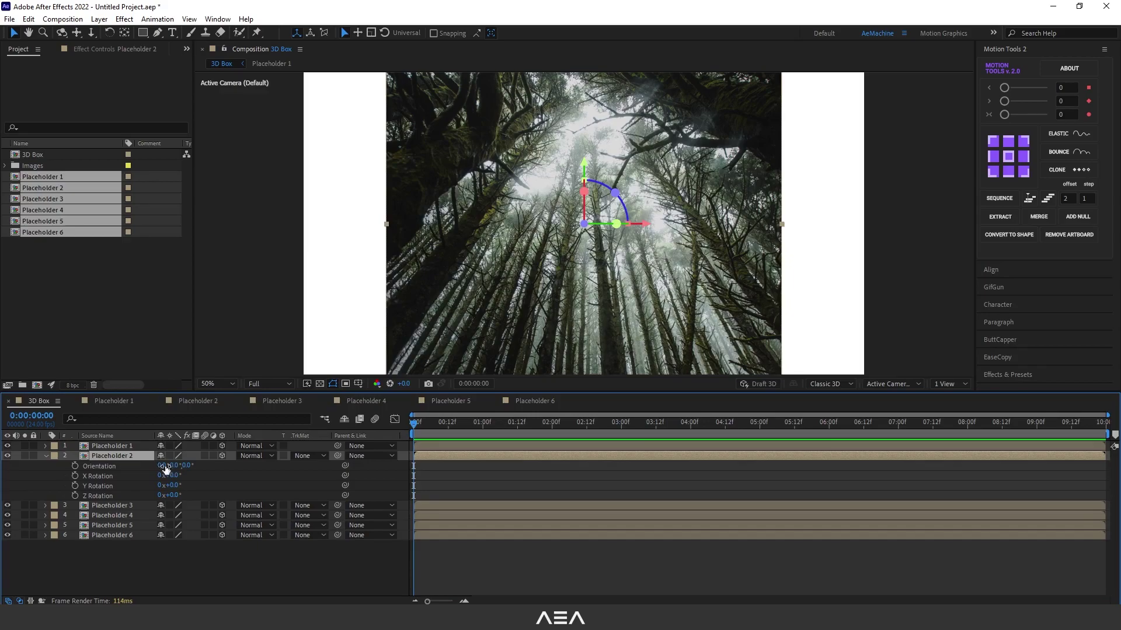
click(166, 467)
click(163, 466)
text(38)
key(Return)
click(45, 456)
Set the X orientation of the Placeholder 1 layer to 90° and collapse its properties.
click(108, 447)
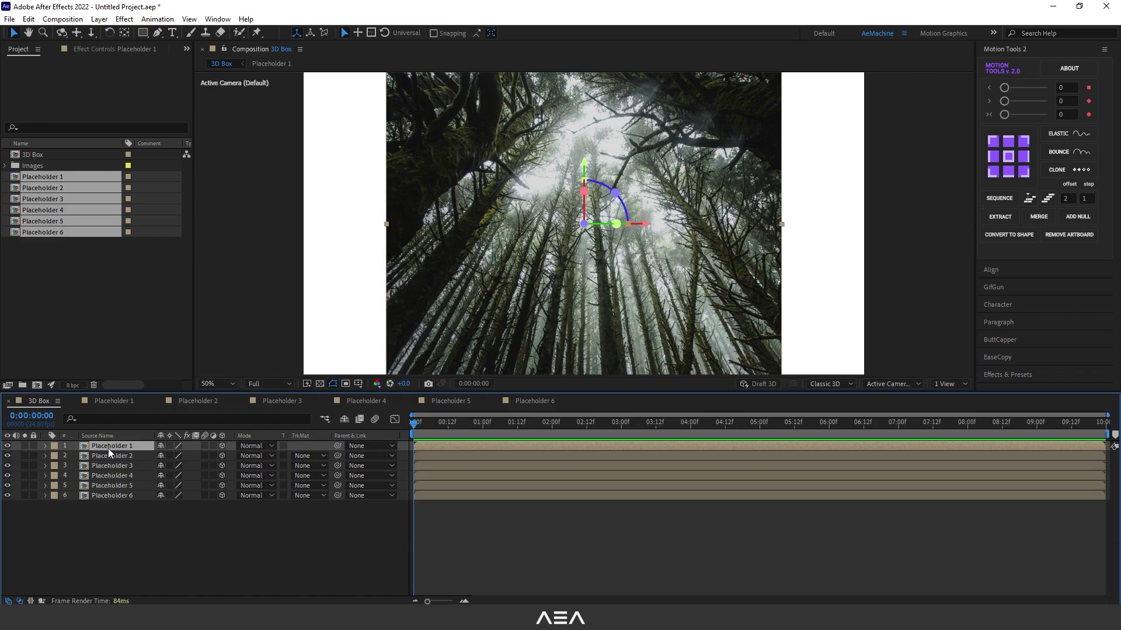
key(r)
click(160, 456)
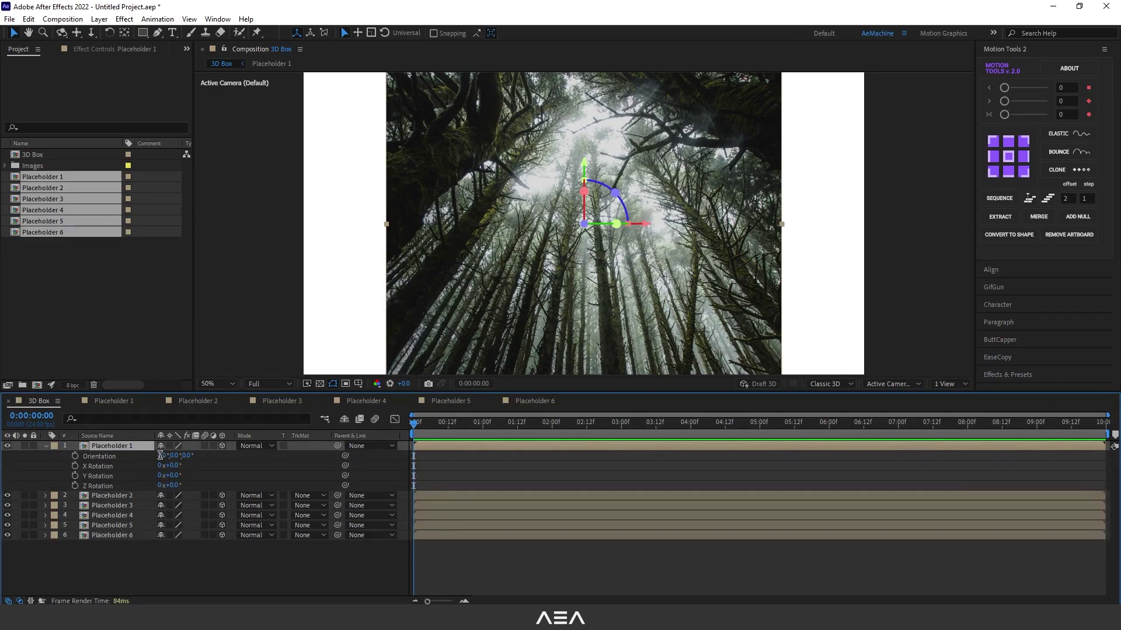
text(90)
click(190, 479)
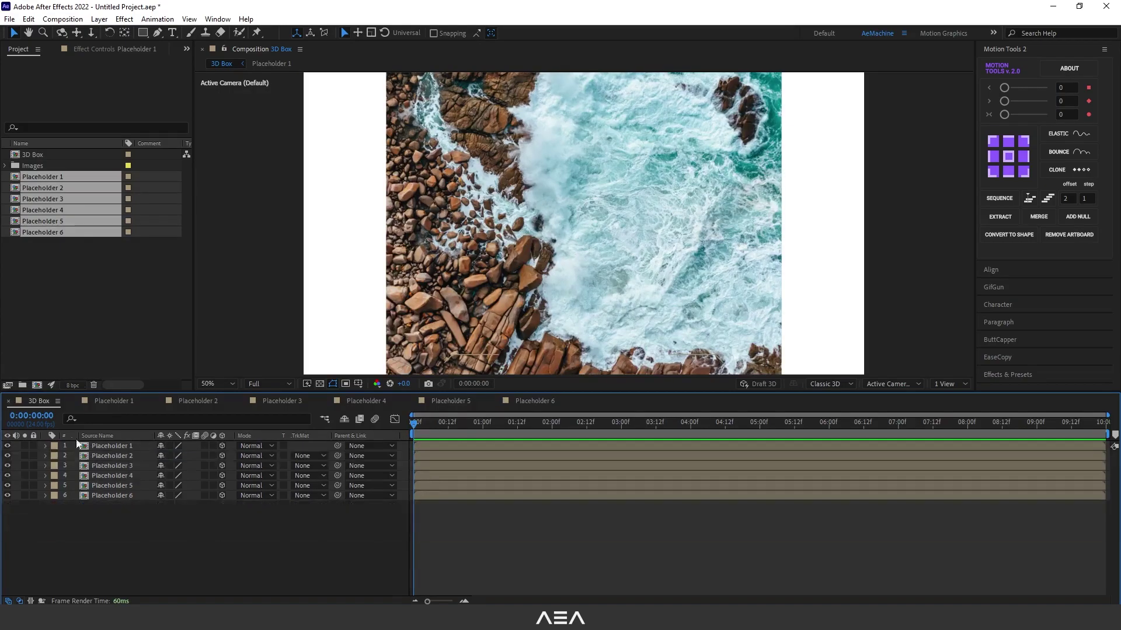
click(46, 446)
Add a Two-Node Camera named Camera 1 with the 50mm preset to the 3D Box composition.
right_click(101, 527)
mouse_move(175, 386)
click(310, 441)
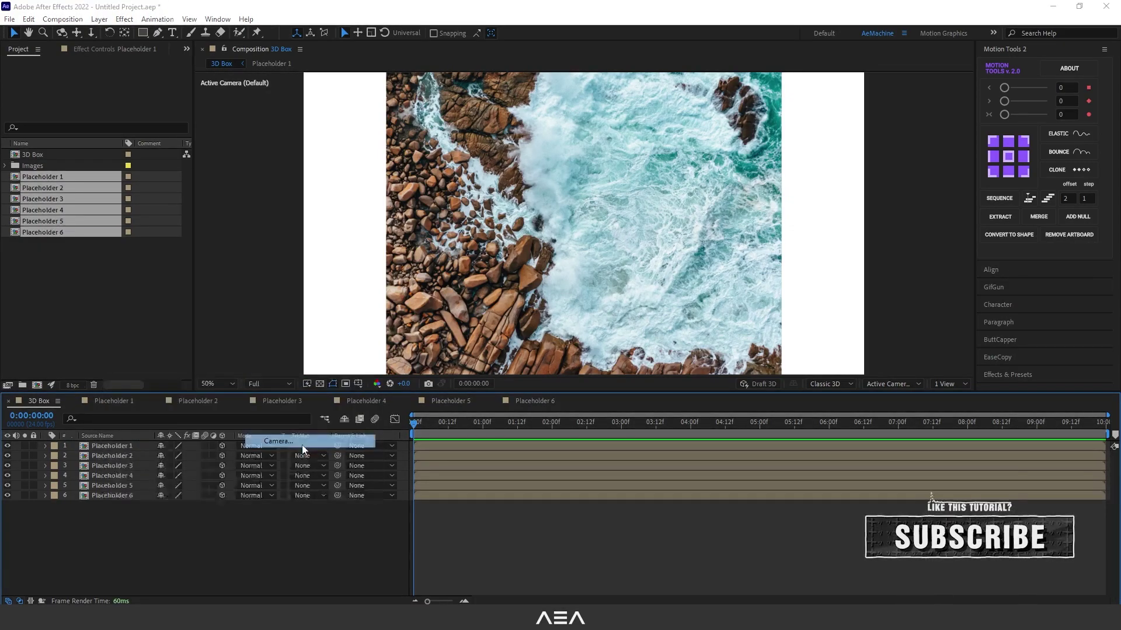
click(492, 201)
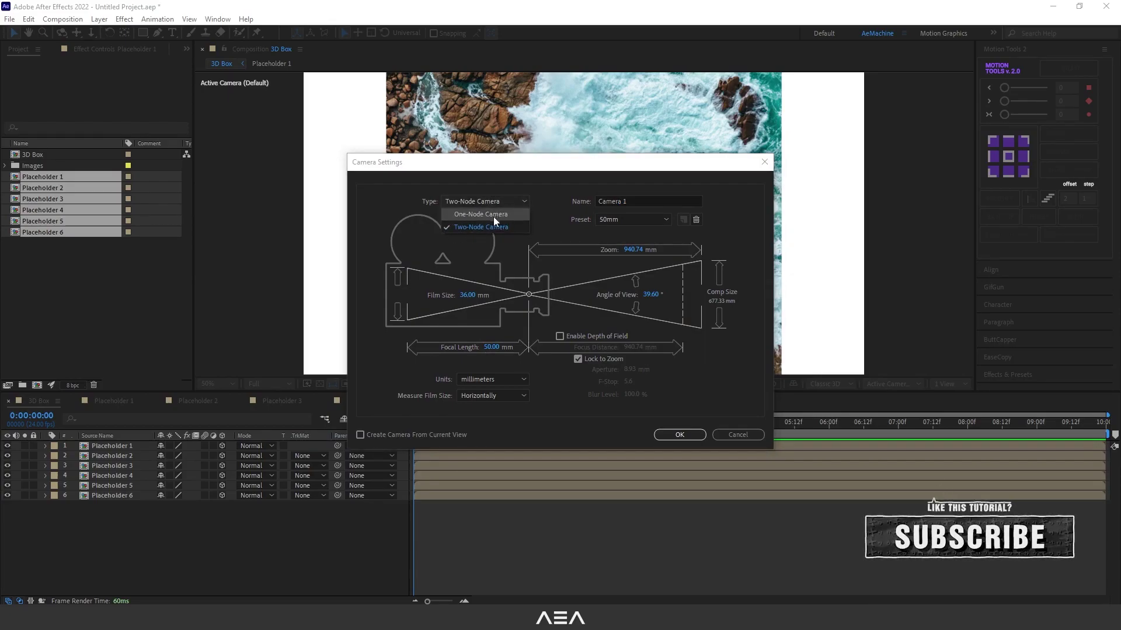
click(478, 227)
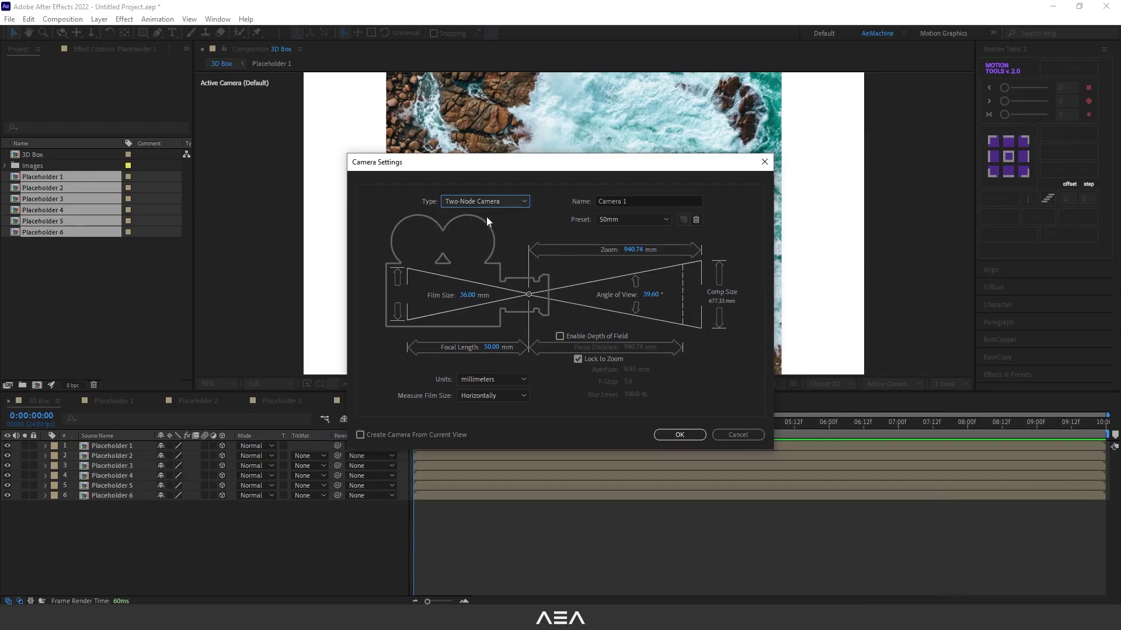
click(668, 438)
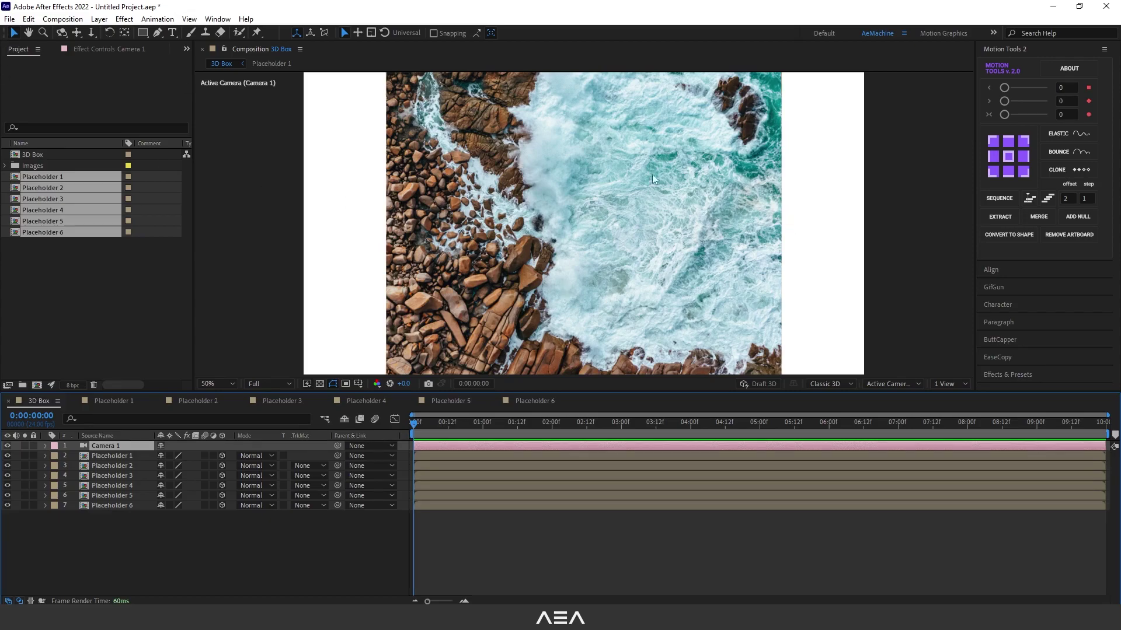
Dolly and orbit the camera to check the box's faces, and reset the camera's transform.
drag(689, 216, 683, 257)
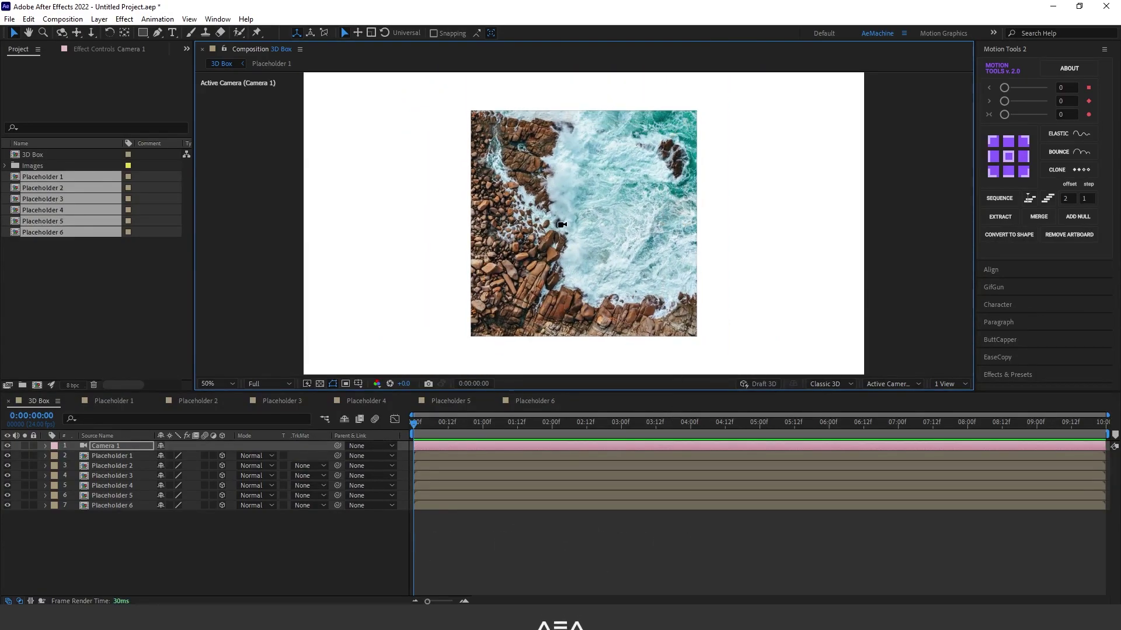
drag(561, 224, 691, 243)
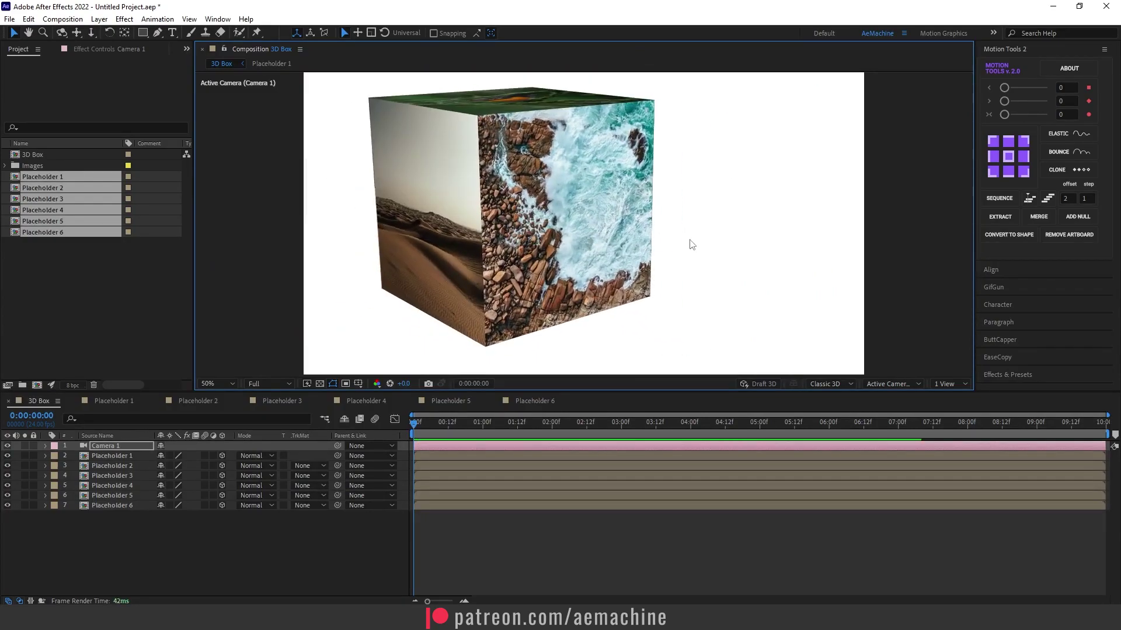
right_click(111, 447)
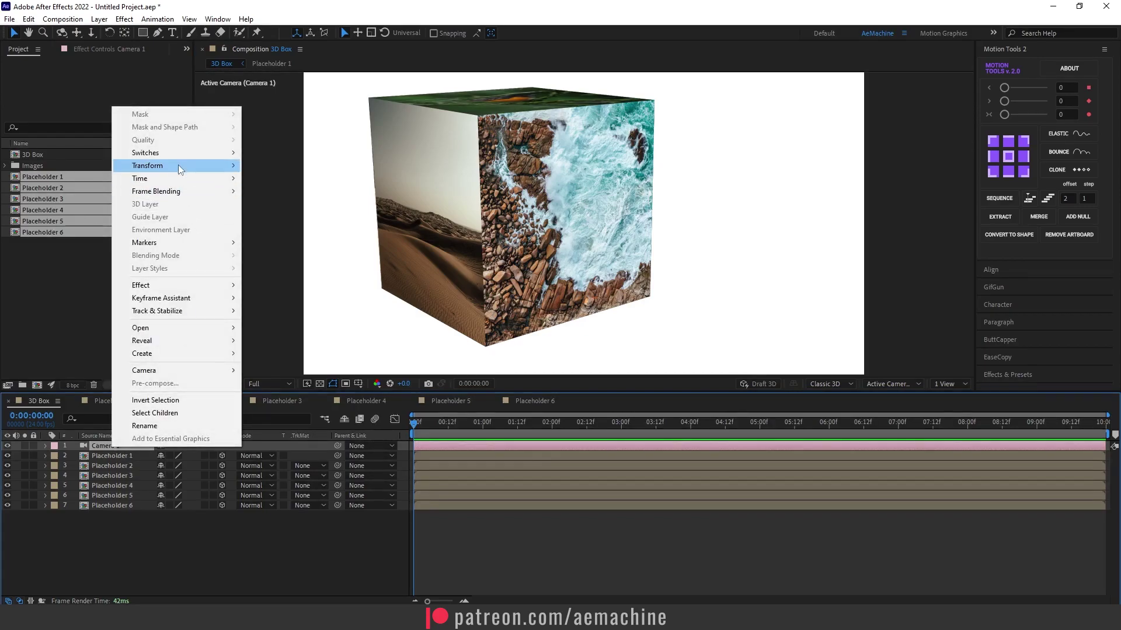
mouse_move(177, 165)
click(295, 167)
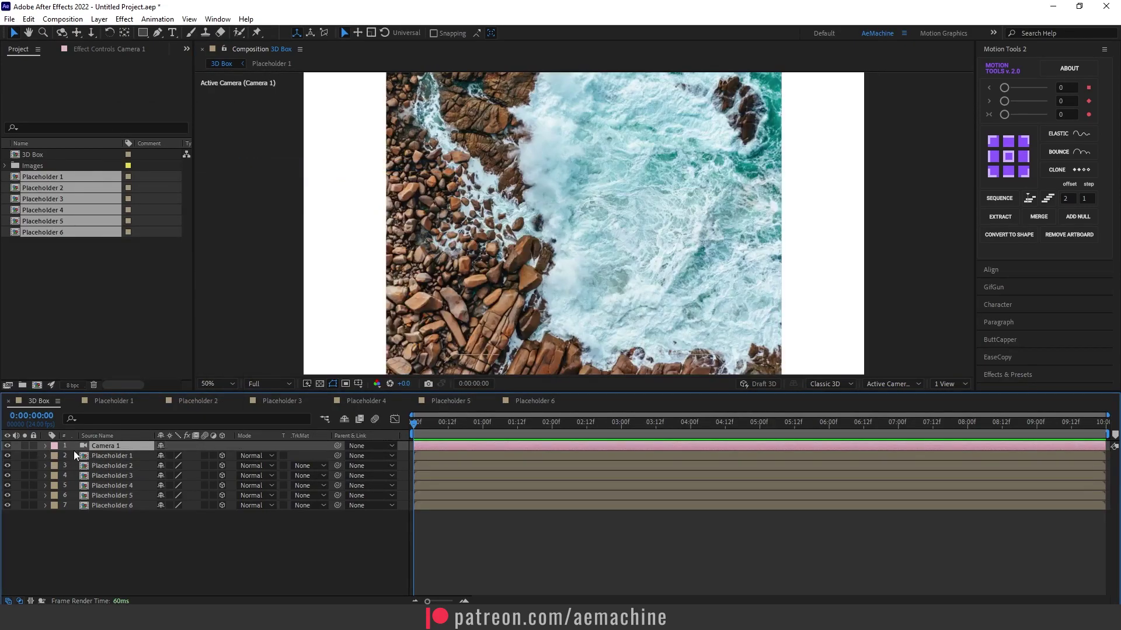
Move Camera 1 back by setting its Z position to -4052.7, and collapse its properties.
key(p)
drag(203, 456, 47, 457)
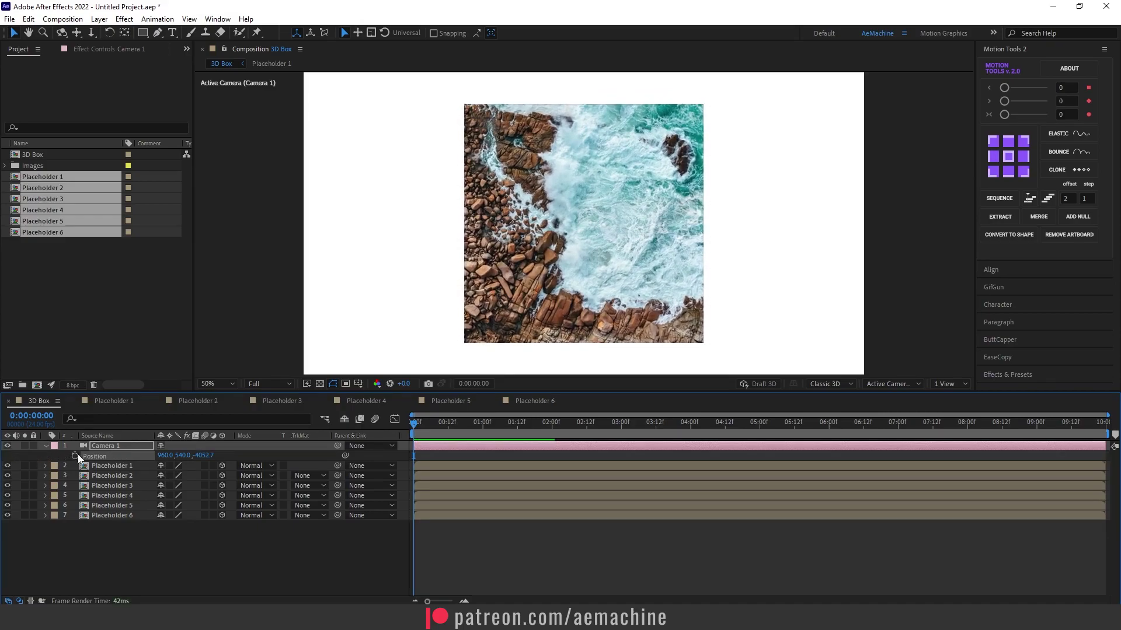
click(45, 447)
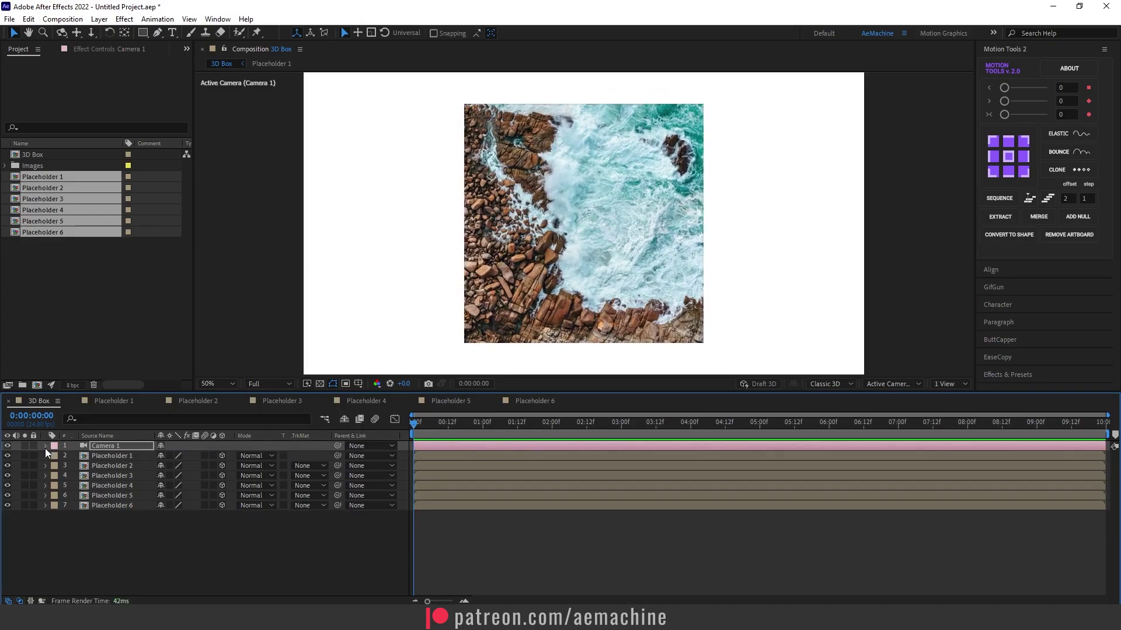
Add a null object to the composition and rename it 3D Box.
right_click(120, 528)
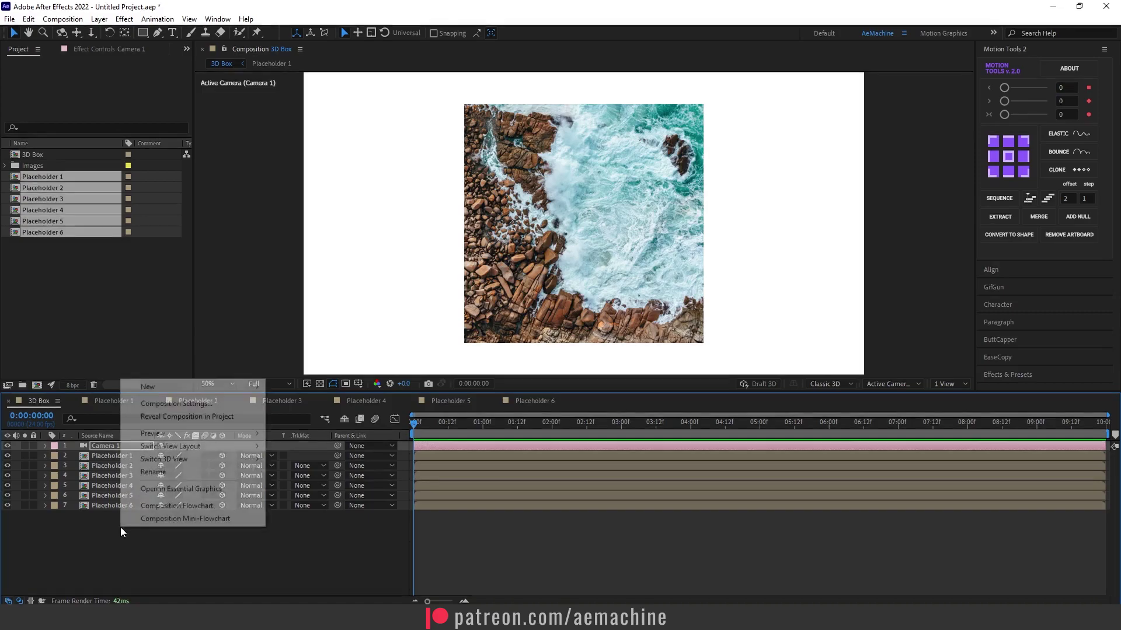
mouse_move(140, 384)
click(300, 455)
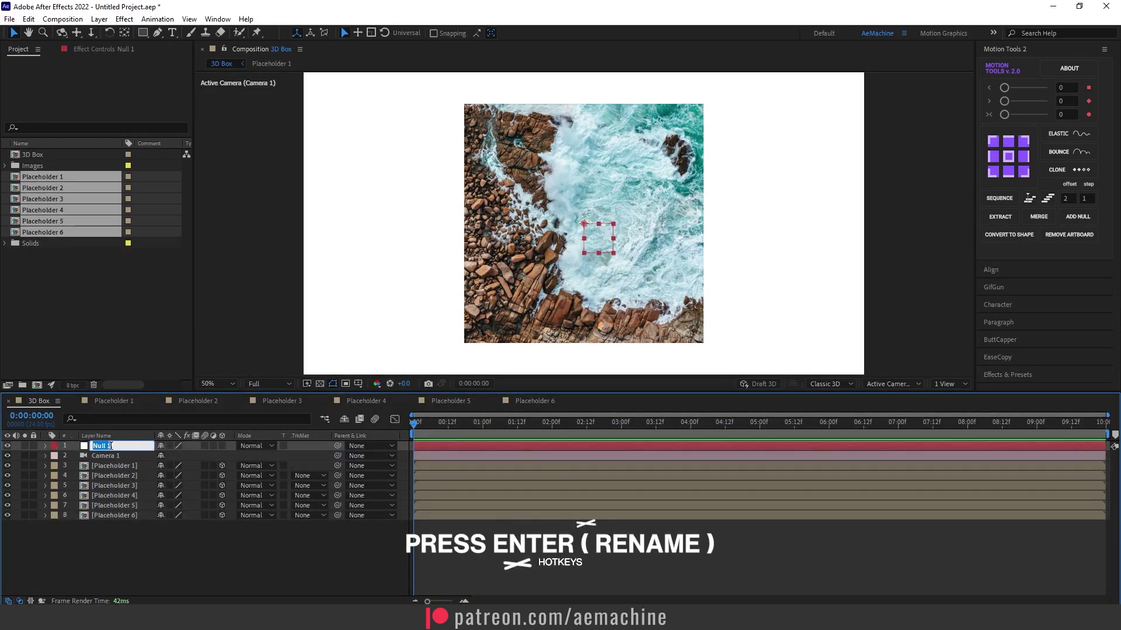
key(Return)
text(3D Bo)
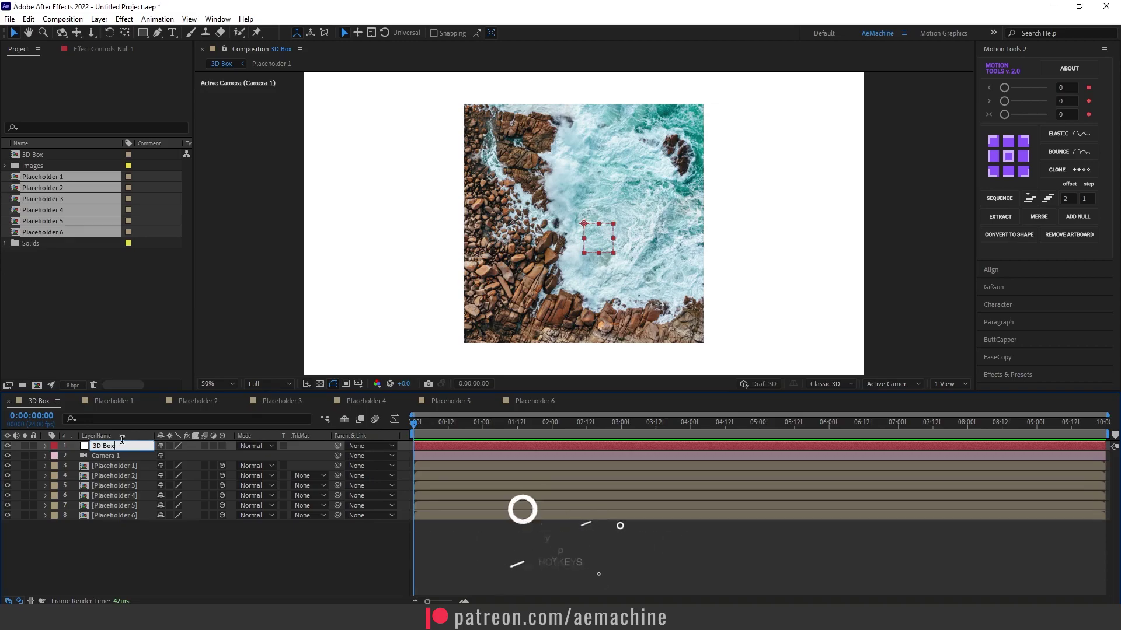
text(x)
click(130, 531)
Make the 3D Box null a 3D layer beneath Camera 1 and parent all six Placeholder layers to it.
click(108, 446)
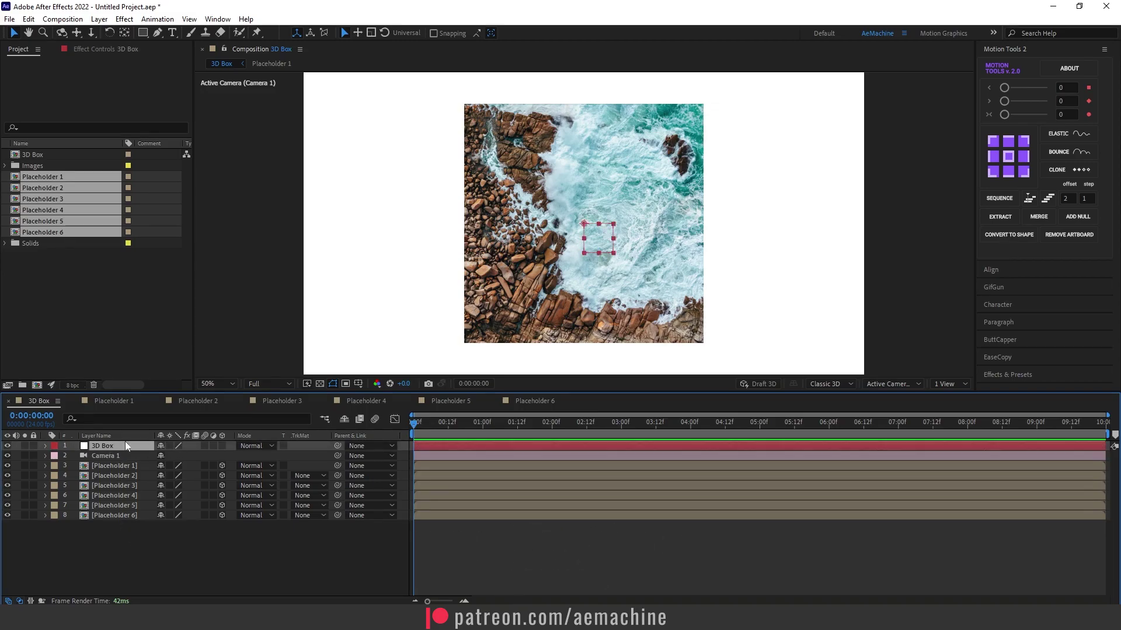
click(222, 446)
drag(124, 446, 119, 459)
drag(129, 546, 106, 467)
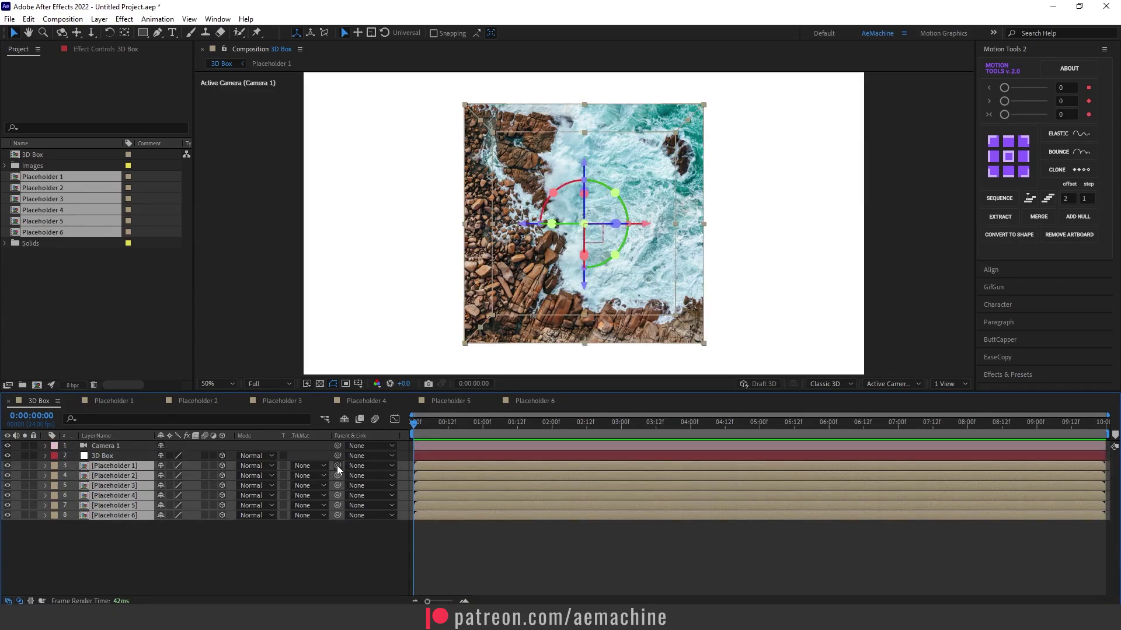
drag(338, 466, 103, 458)
Reveal the 3D Box null's rotation properties and add a Y Rotation keyframe at the start of the timeline.
click(109, 456)
key(r)
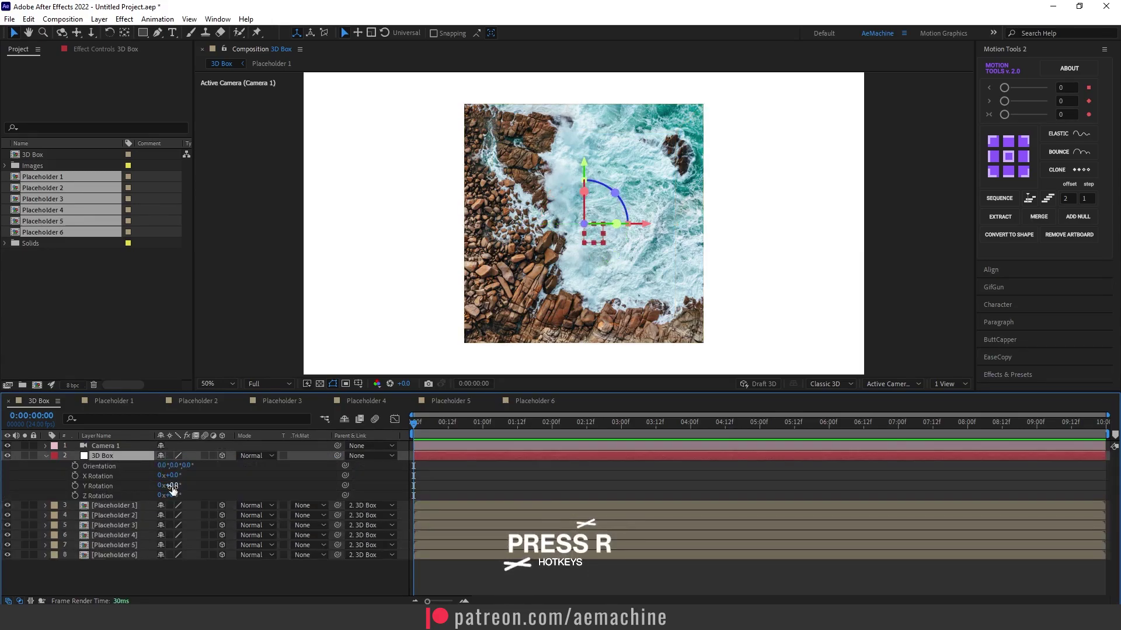
drag(184, 486, 86, 471)
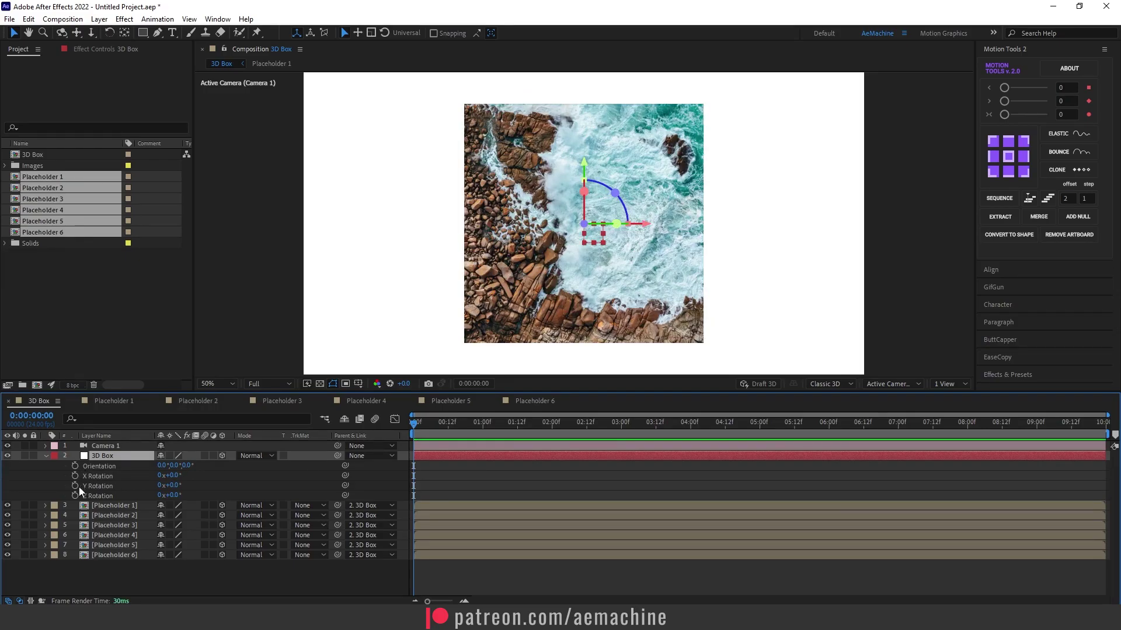
mouse_move(171, 485)
mouse_down()
mouse_move(199, 486)
mouse_move(171, 486)
mouse_up()
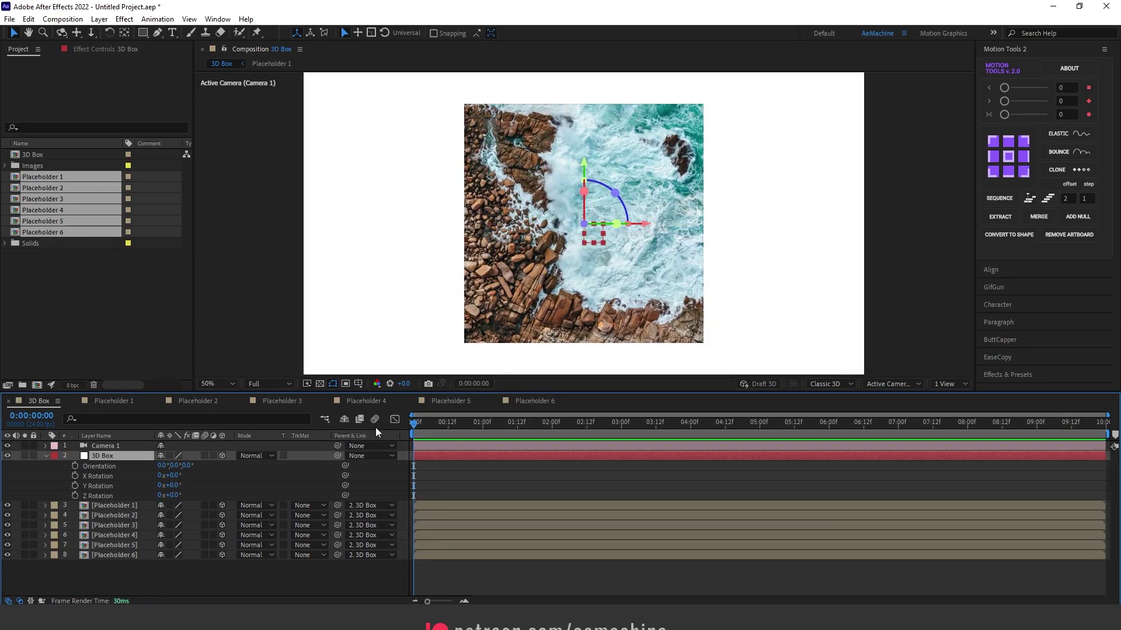
click(75, 485)
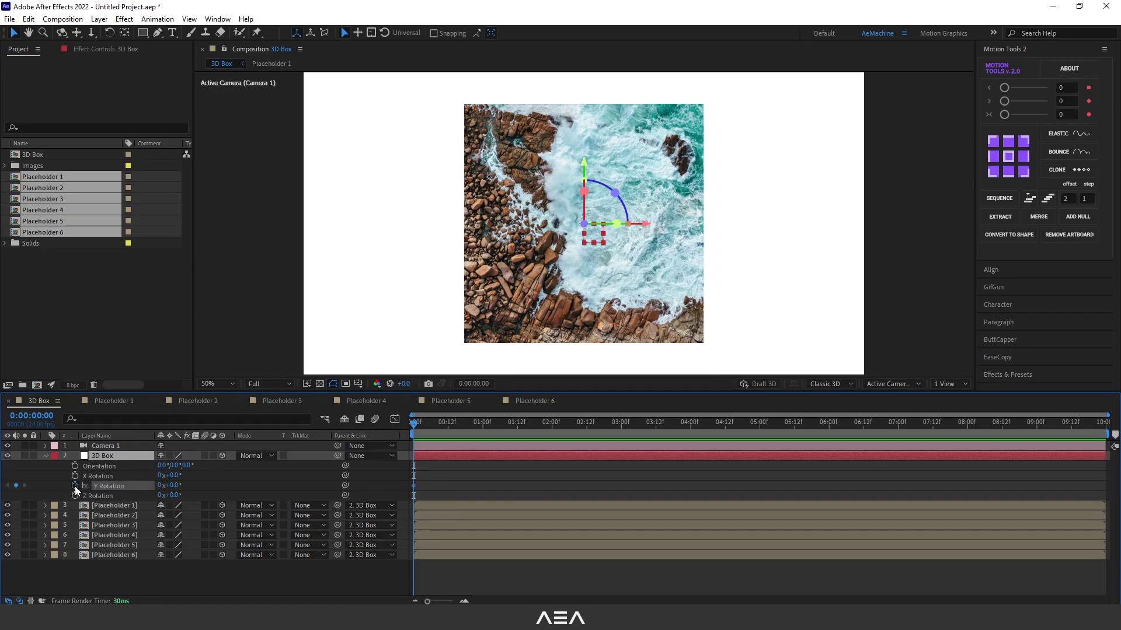
Set the null's Y Rotation to 90° at 0:00:00:12 and preview the turn from the beginning.
click(450, 432)
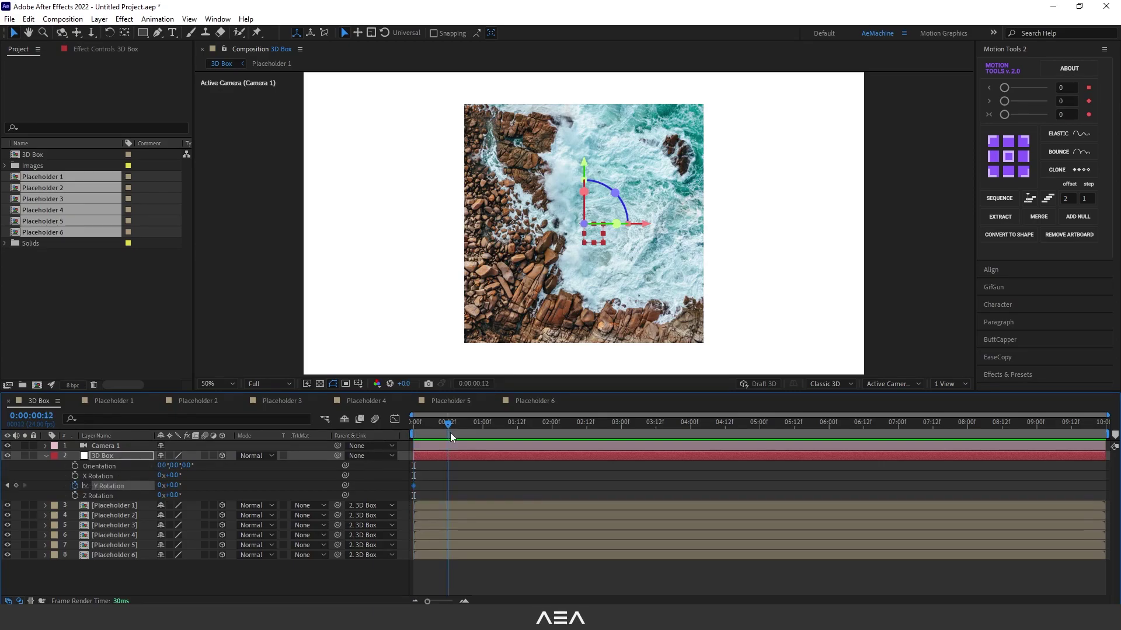
drag(170, 486, 222, 485)
click(173, 486)
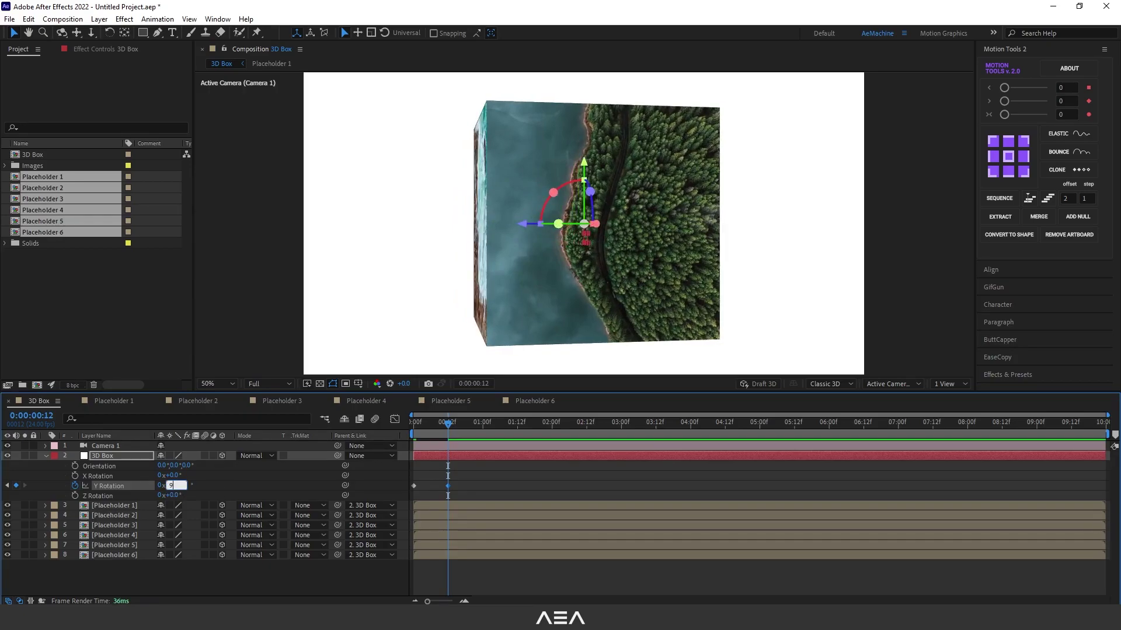
text(90)
key(Return)
key(Home)
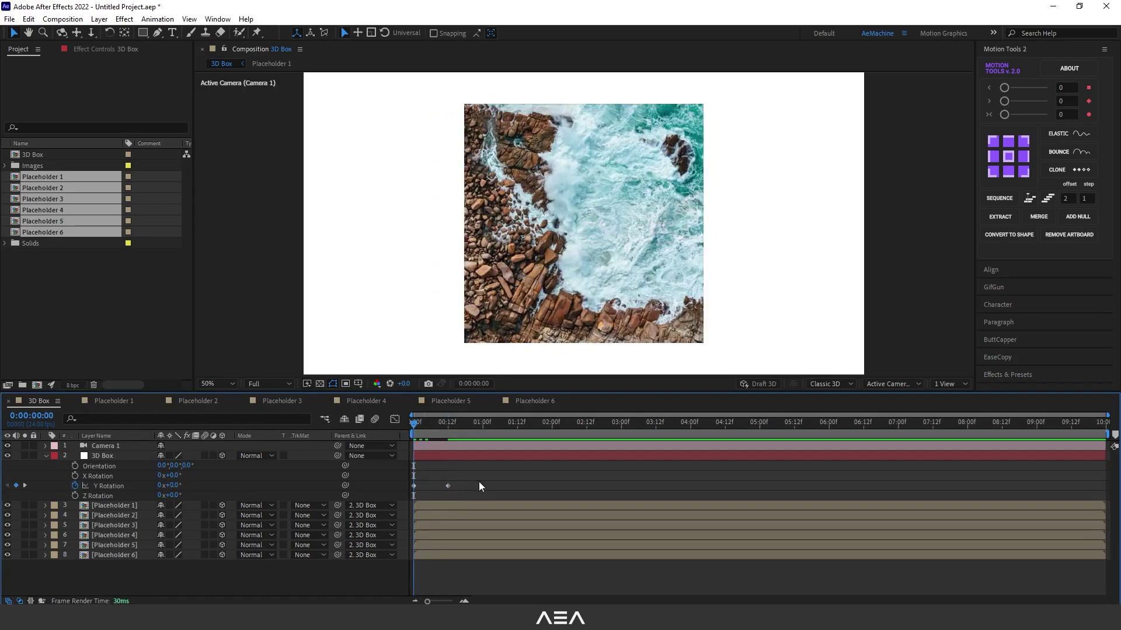
key(space)
key(space)
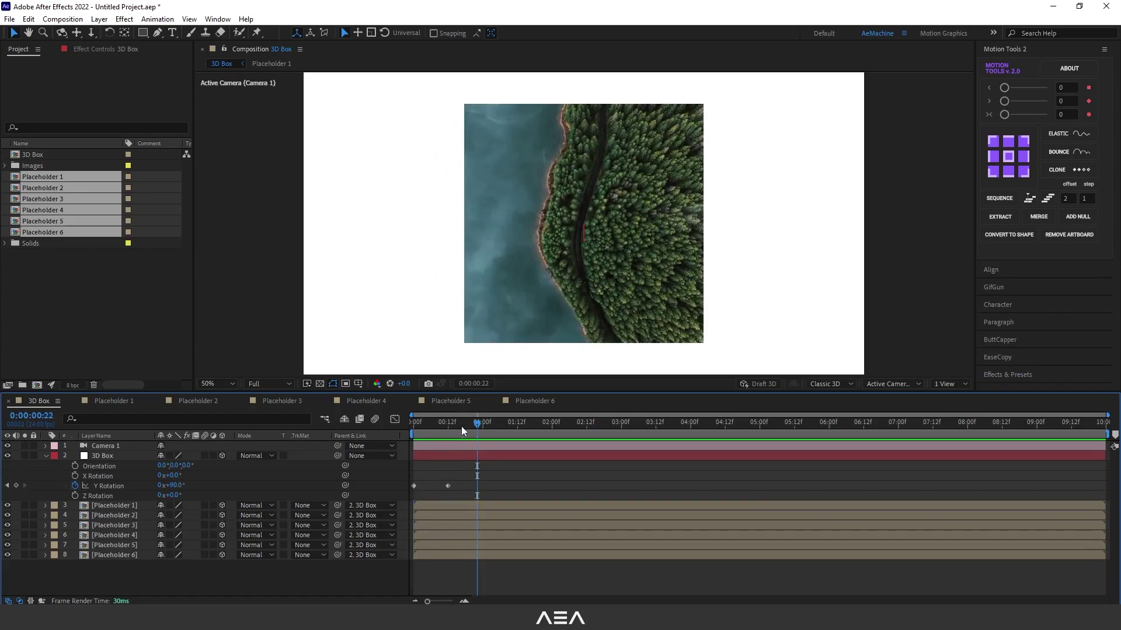
Apply Easy Ease to both Y Rotation keyframes and show their curve in the Graph Editor.
drag(497, 476, 338, 497)
key(F9)
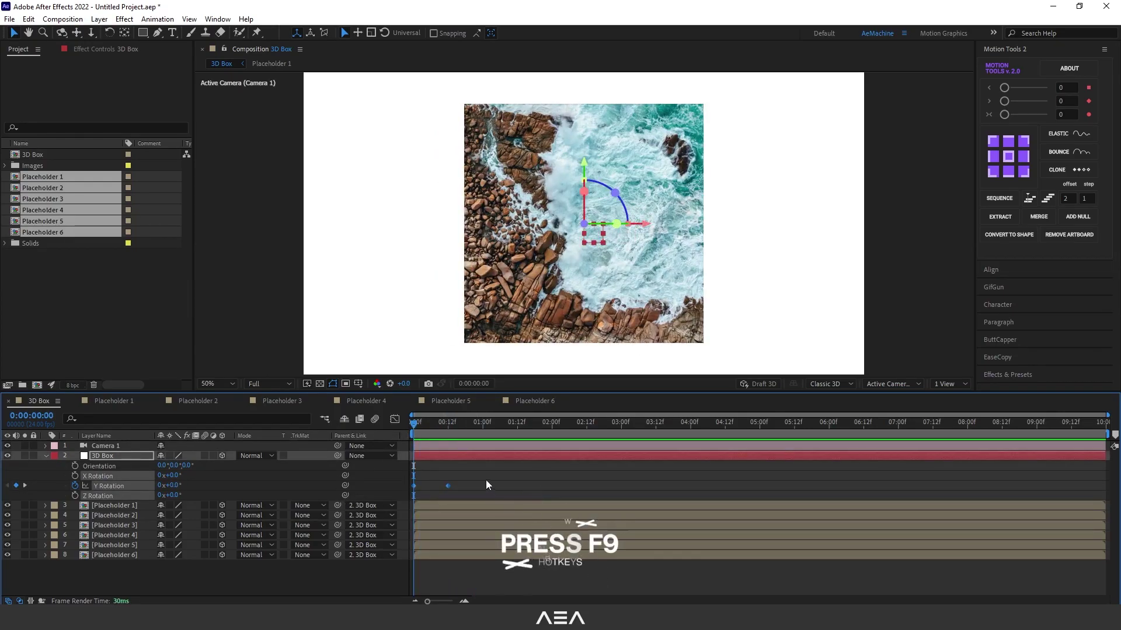
click(394, 420)
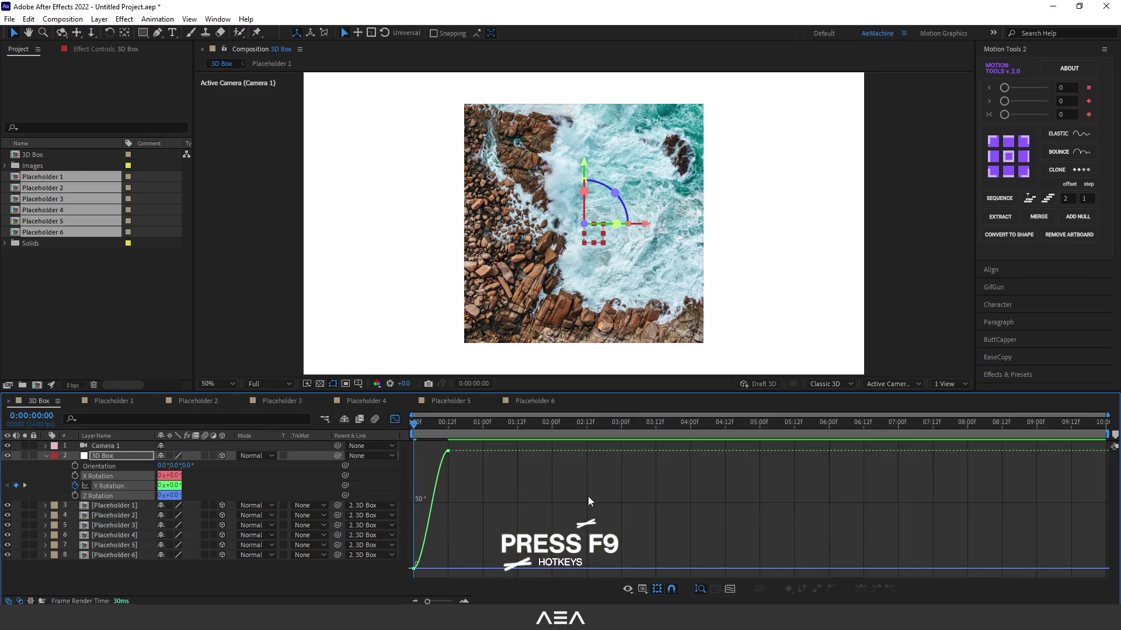
right_click(518, 497)
click(506, 478)
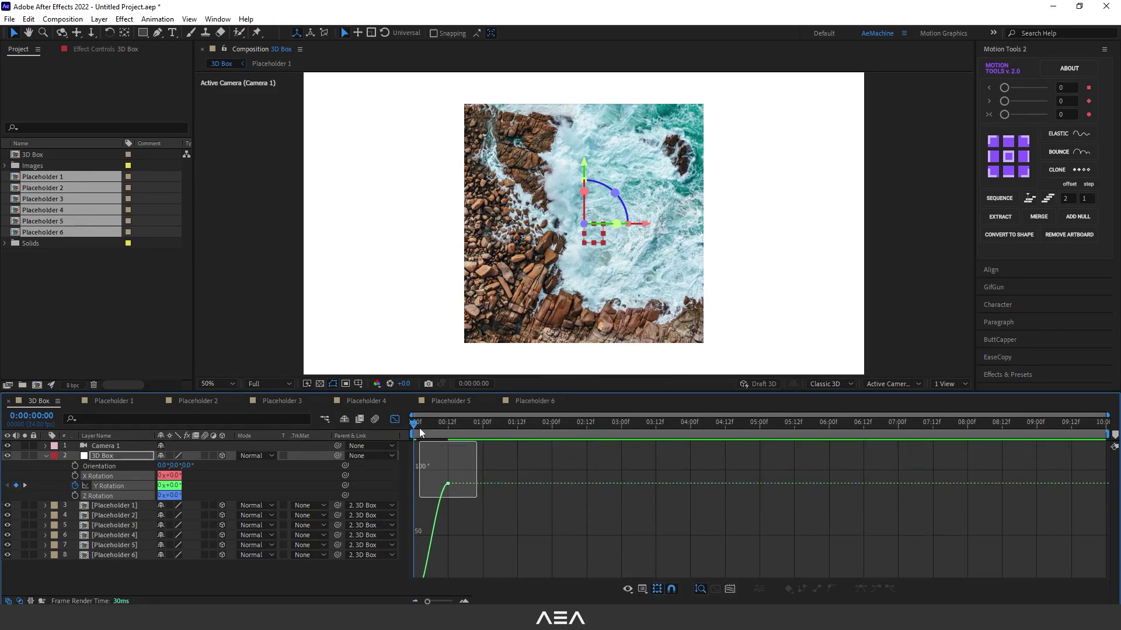
Lengthen the easing handles of both Y Rotation keyframes for a steeper curve, and close the Graph Editor.
click(448, 452)
drag(433, 453, 427, 452)
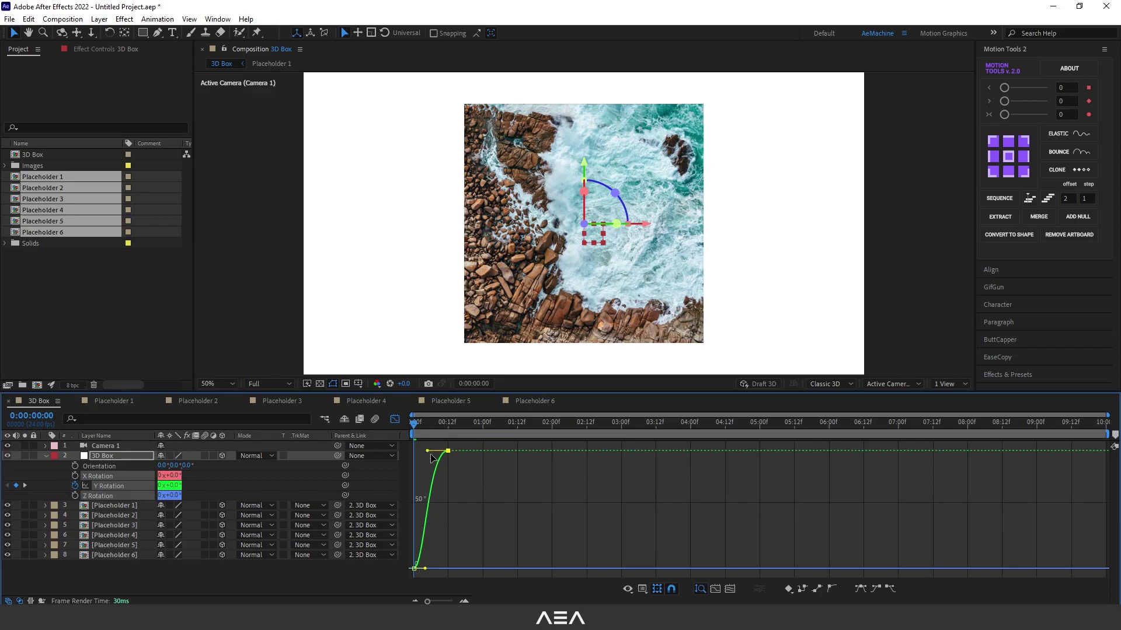
click(414, 568)
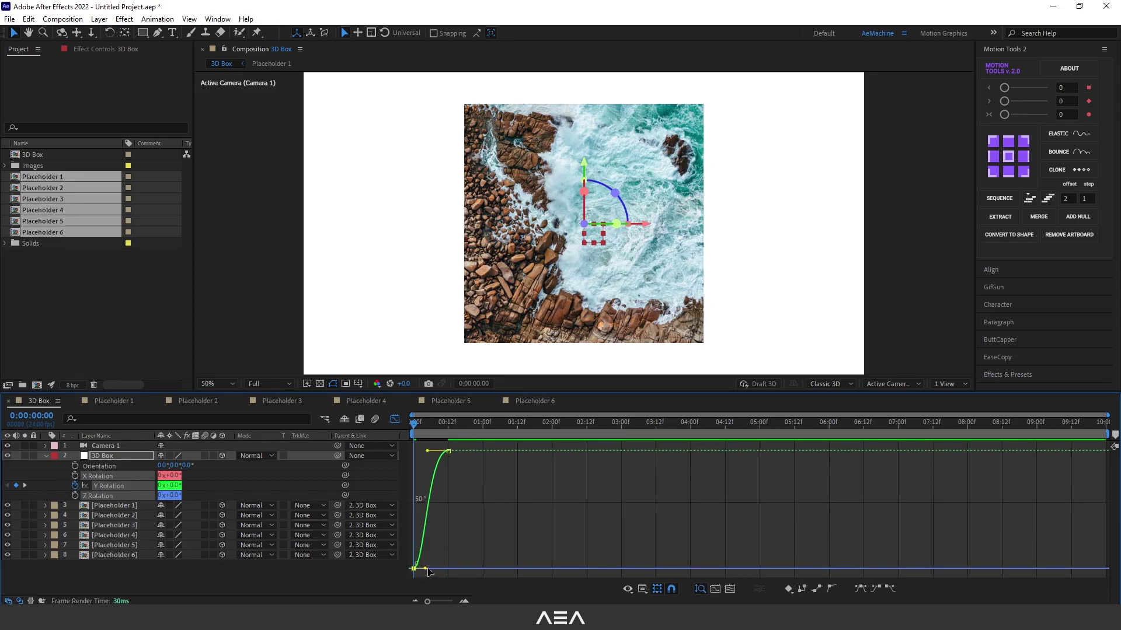
drag(427, 570, 436, 569)
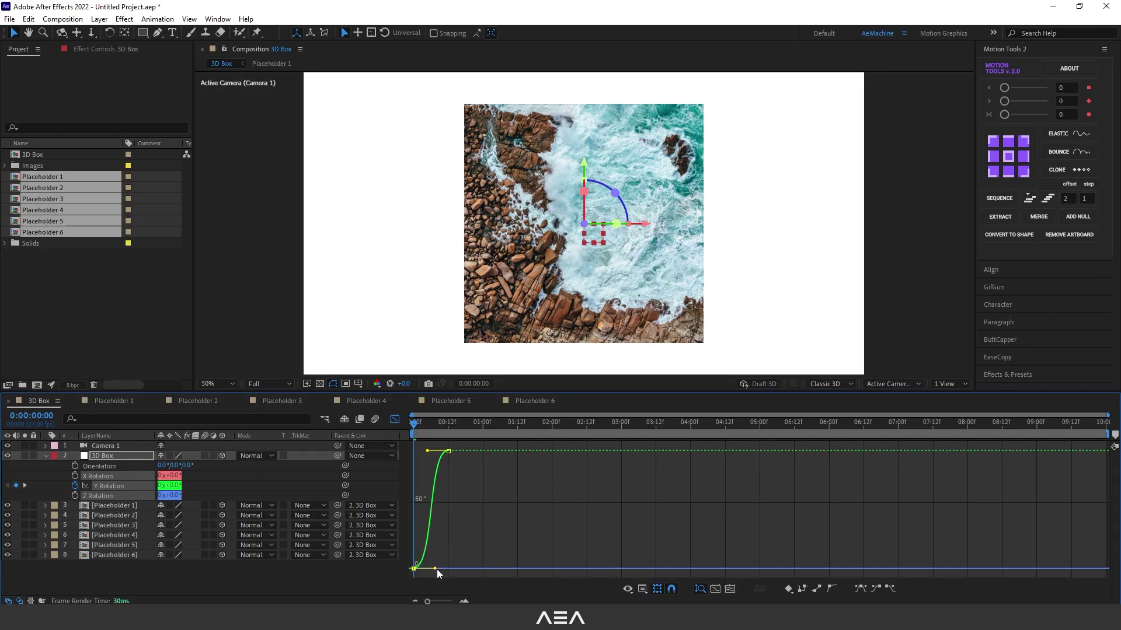
click(506, 492)
drag(506, 492, 423, 451)
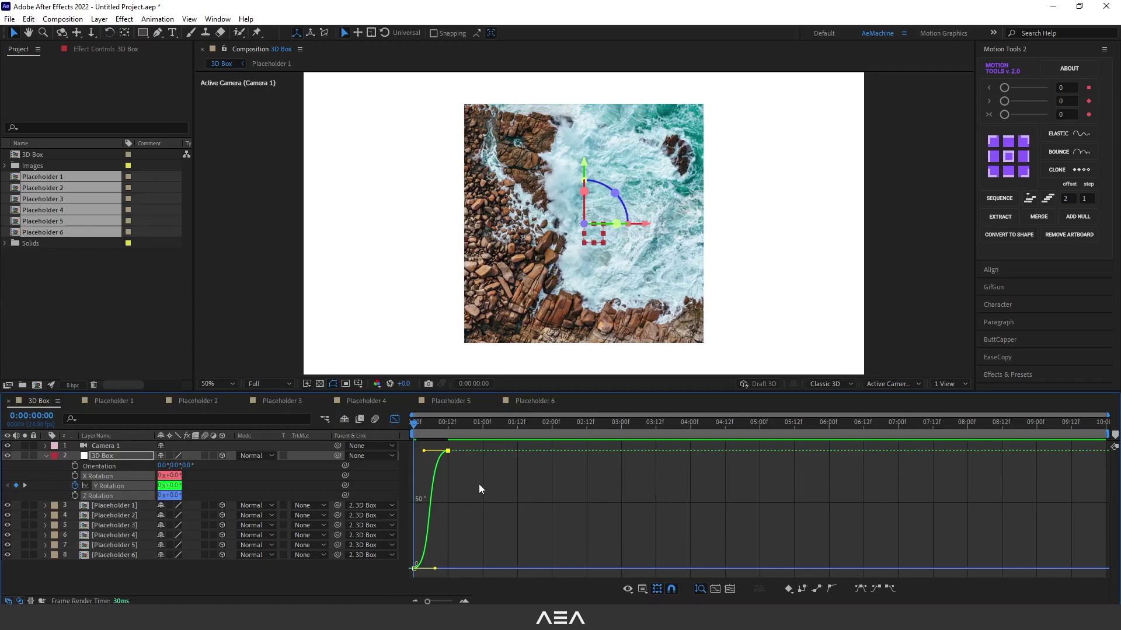
click(395, 419)
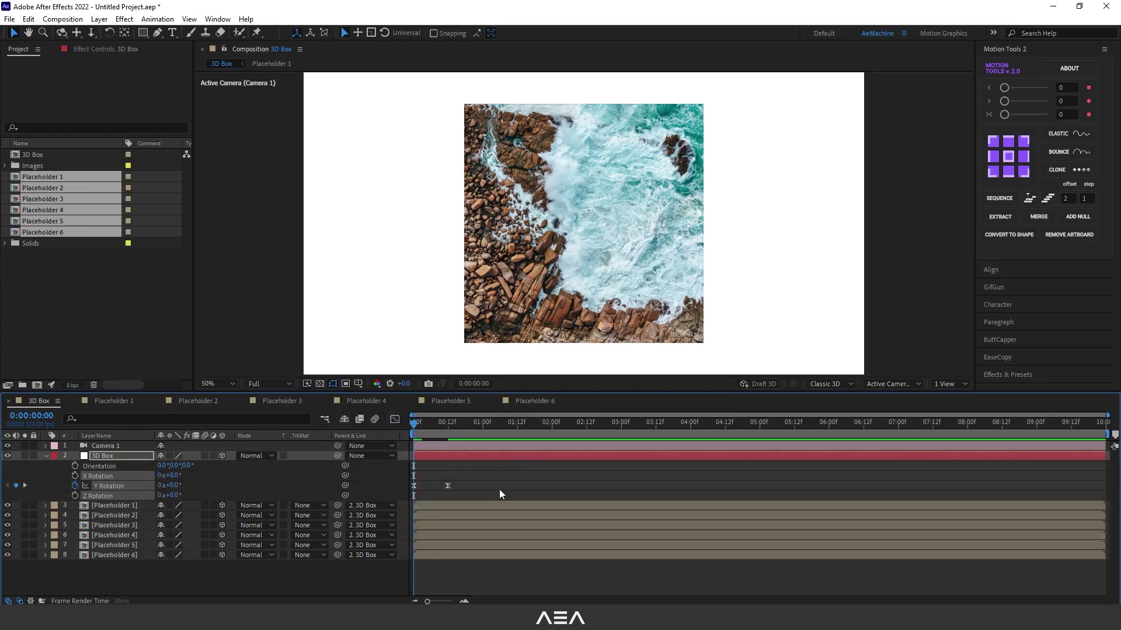
Play back the opening second to check the eased box rotation.
key(space)
key(space)
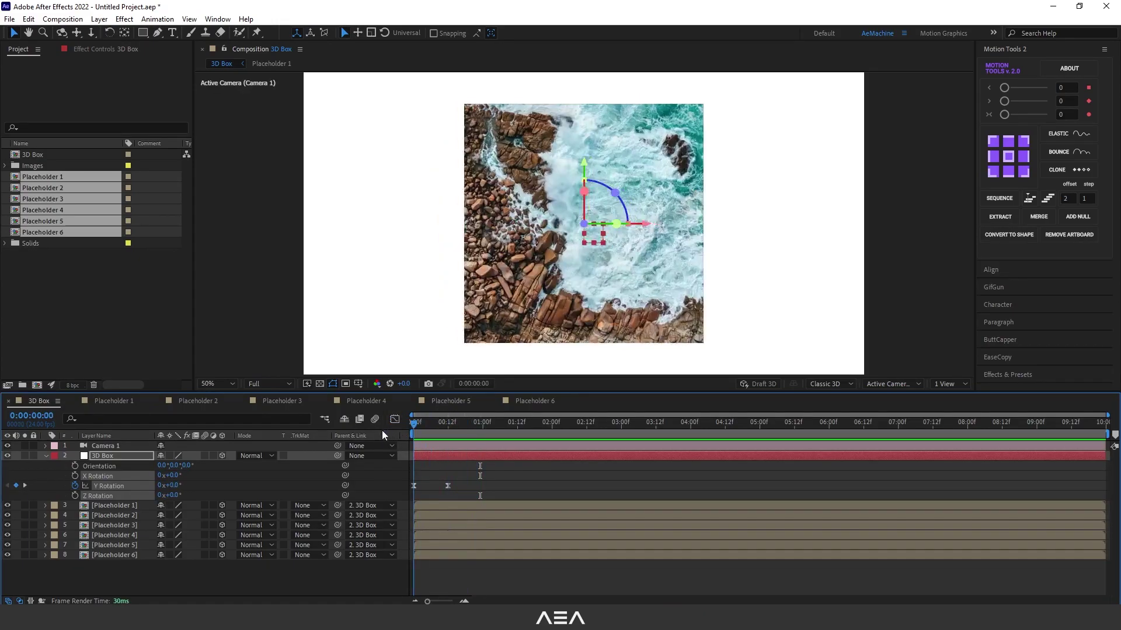
key(space)
click(444, 422)
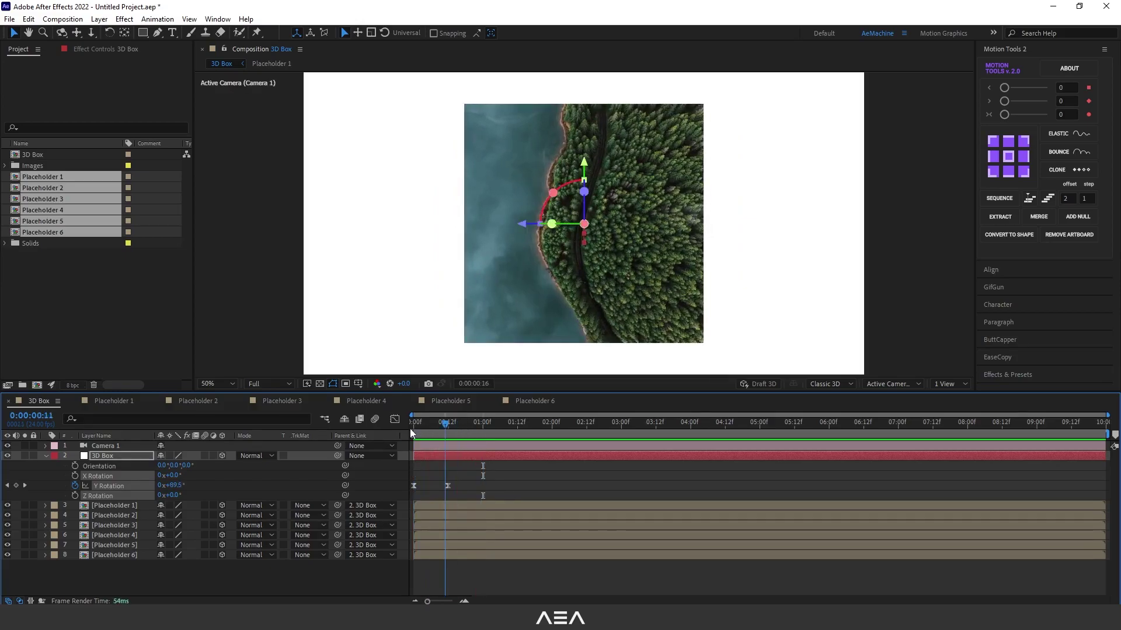
key(space)
key(space)
key(space)
Reveal the 3D Box null's Scale alongside its rotation and add a Scale keyframe at 0:00:01:00.
drag(484, 453, 485, 454)
key(shift+s)
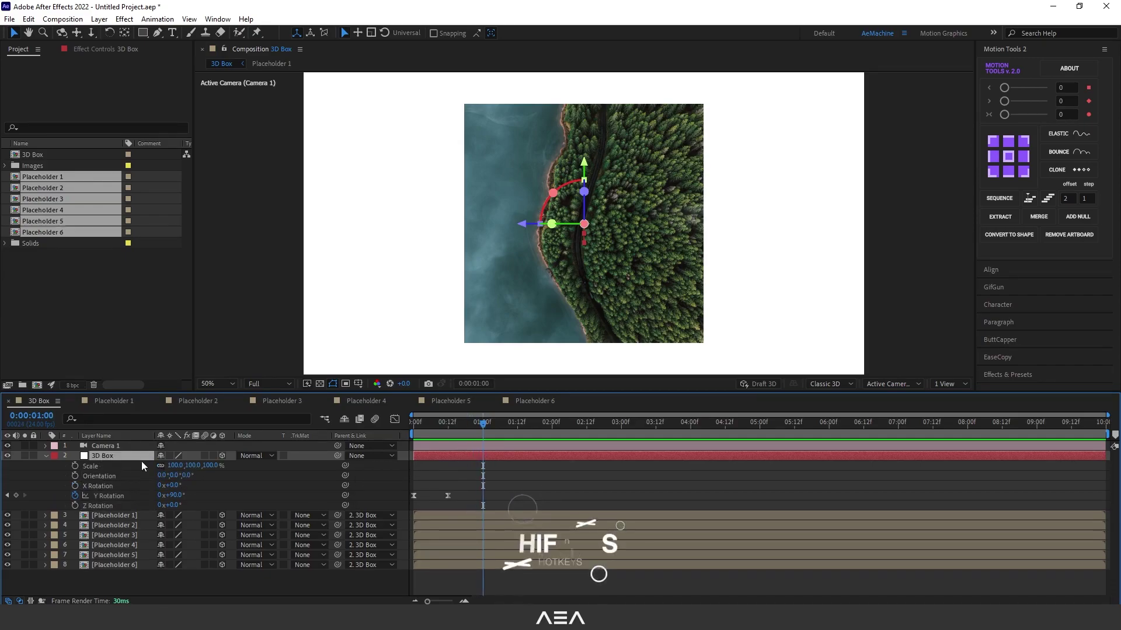
click(75, 466)
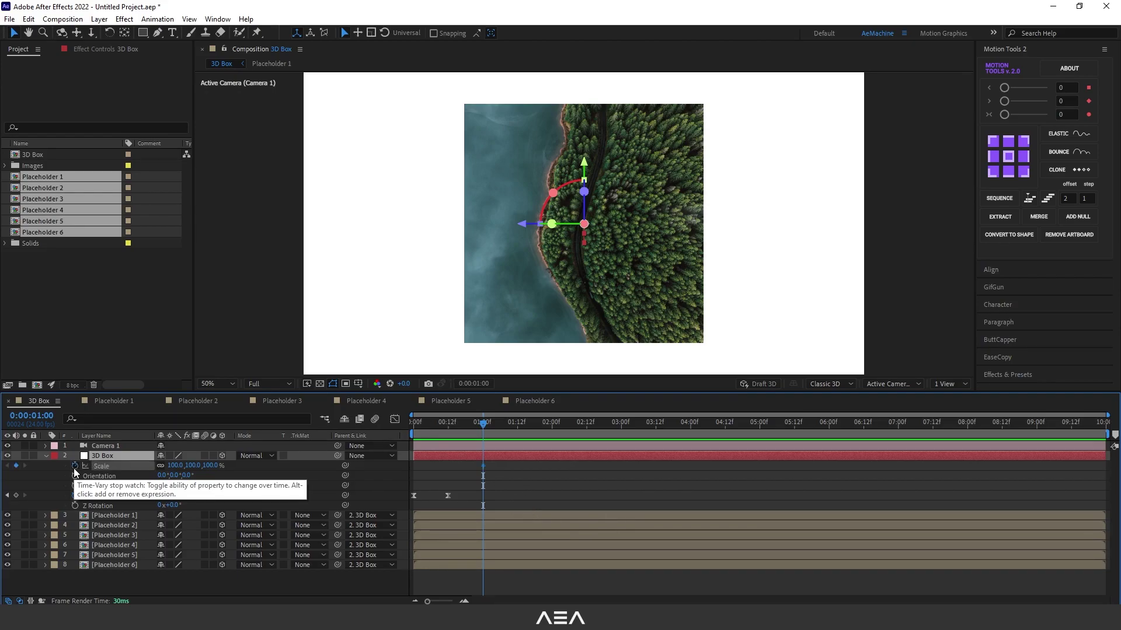
Scale the 3D Box null up to 211% at 0:00:01:12, preview it, and apply Easy Ease to both Scale keyframes.
drag(484, 433, 518, 434)
drag(215, 471, 281, 469)
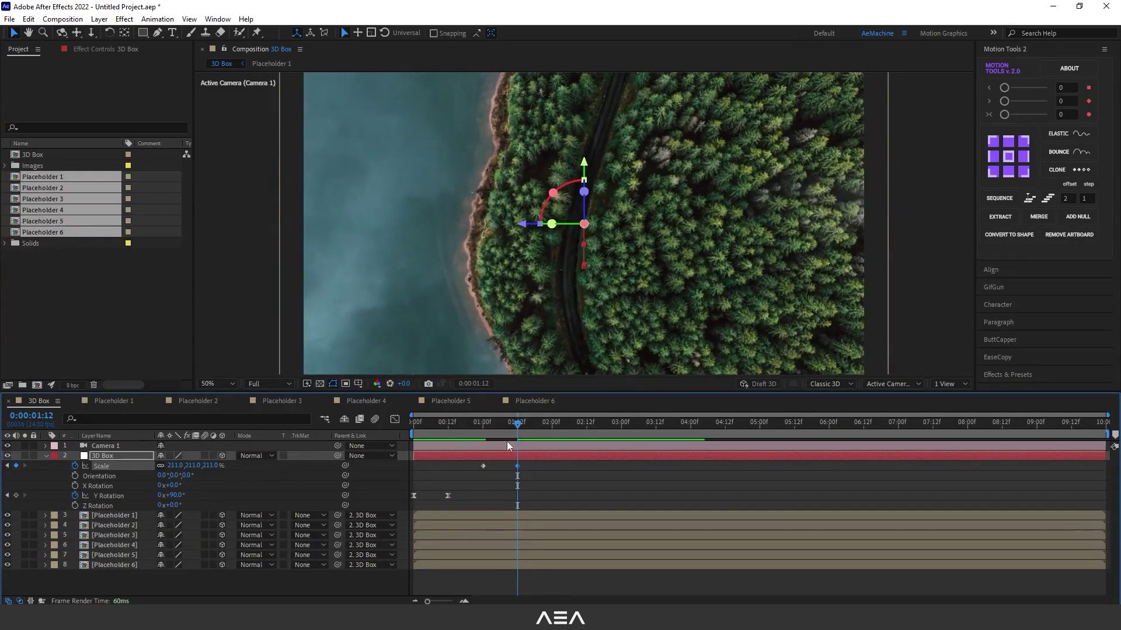
click(449, 425)
key(space)
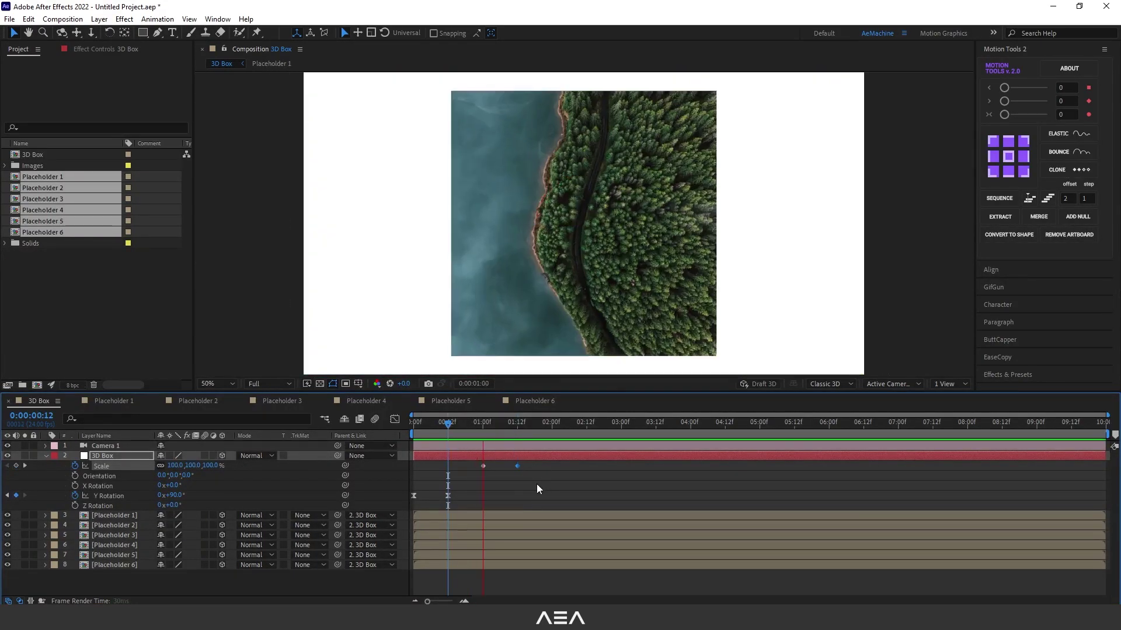
drag(572, 477, 419, 462)
key(F9)
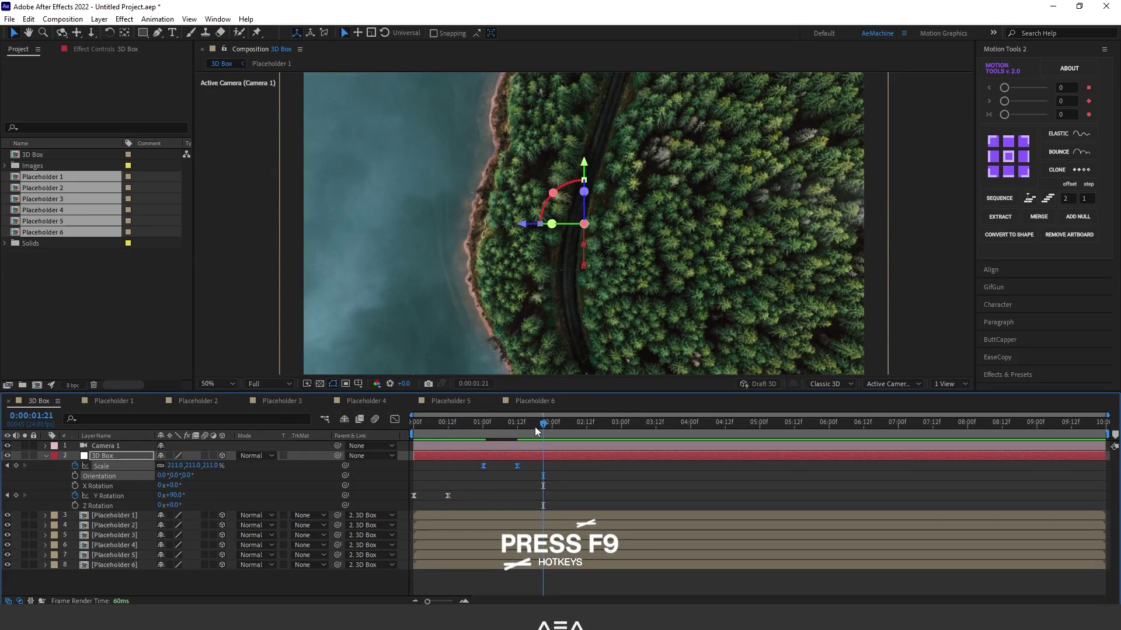
Hold the null's enlarged Scale with a keyframe at 0:00:02:00, and set Scale to 100% at 0:00:02:12.
click(552, 432)
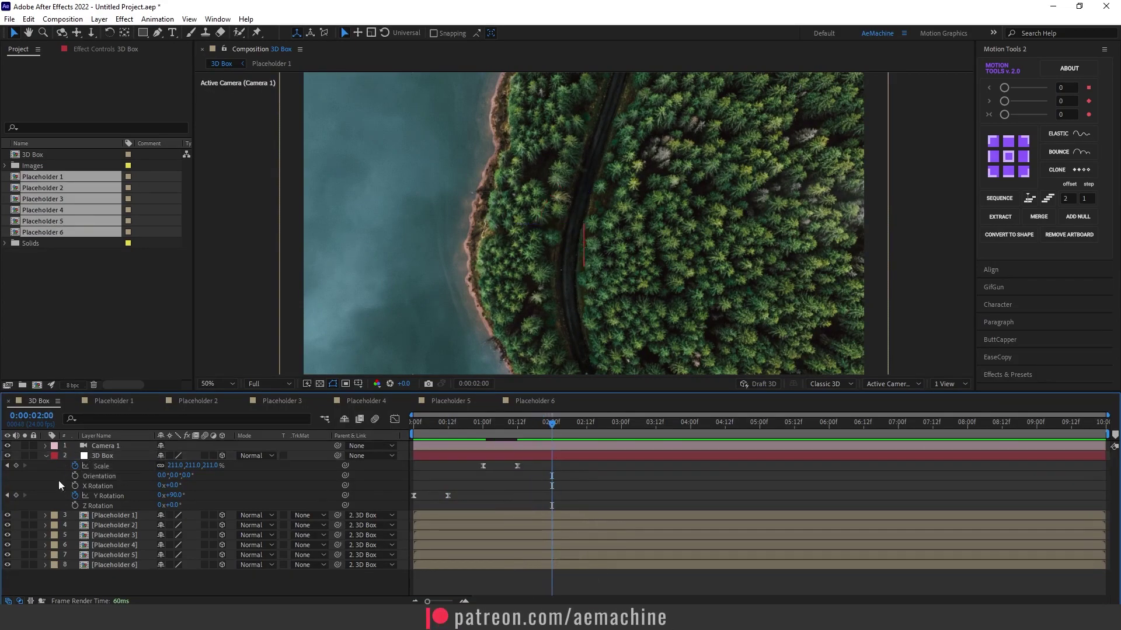
click(16, 465)
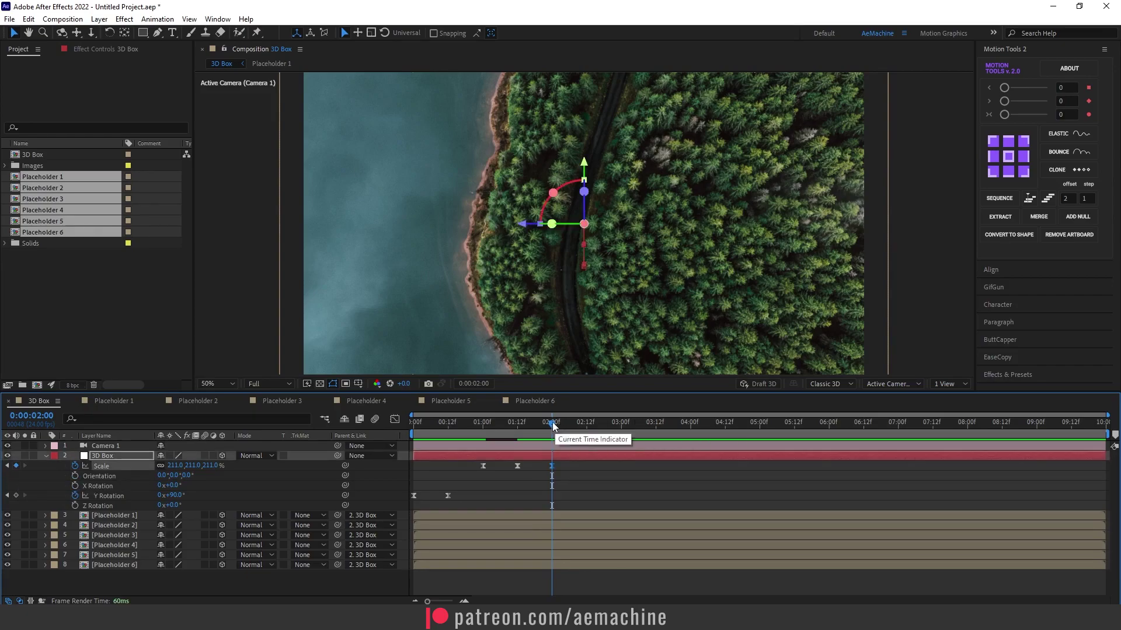
drag(552, 432, 587, 433)
text(100)
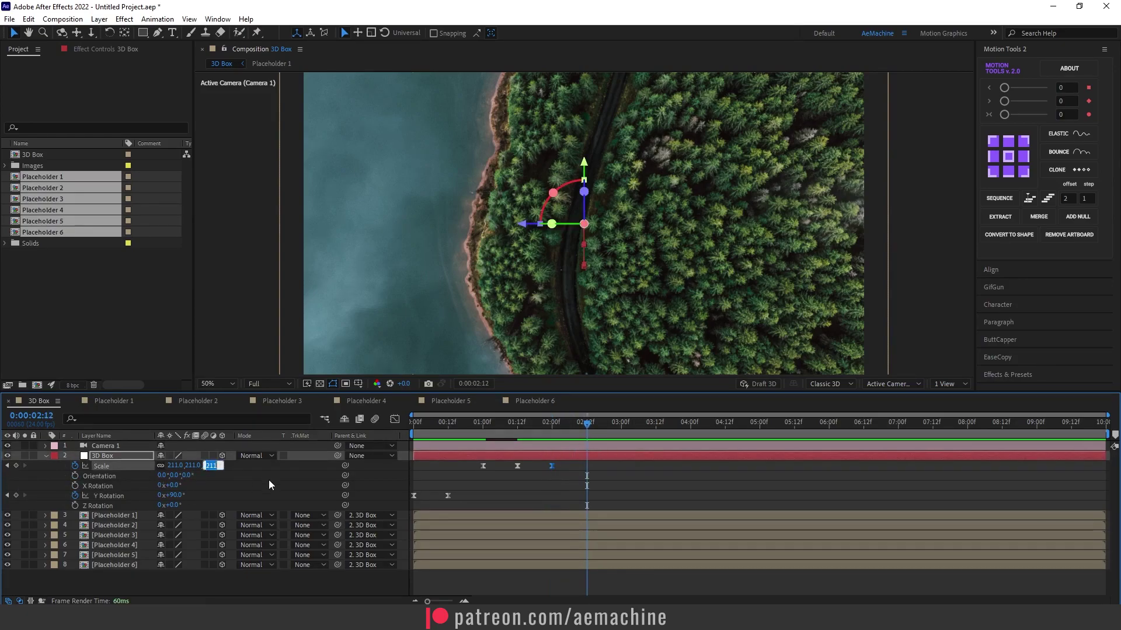
key(Return)
Keyframe the null's X Rotation at 0° at 0:00:02:12 and set it to 90° at 0:00:03:00.
drag(177, 485, 200, 485)
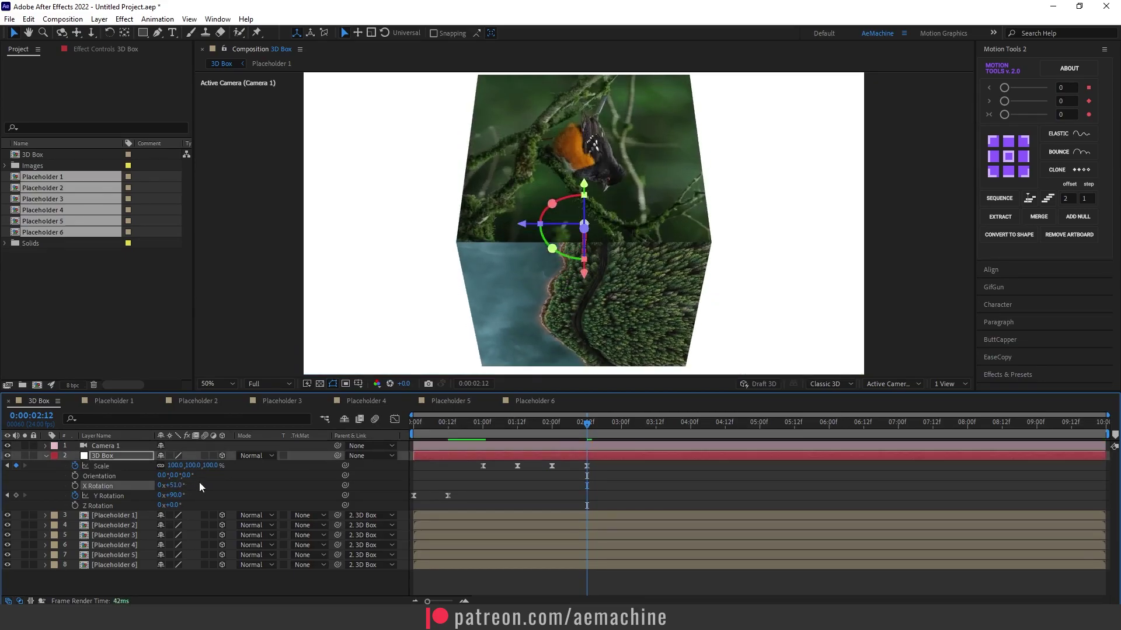
click(75, 485)
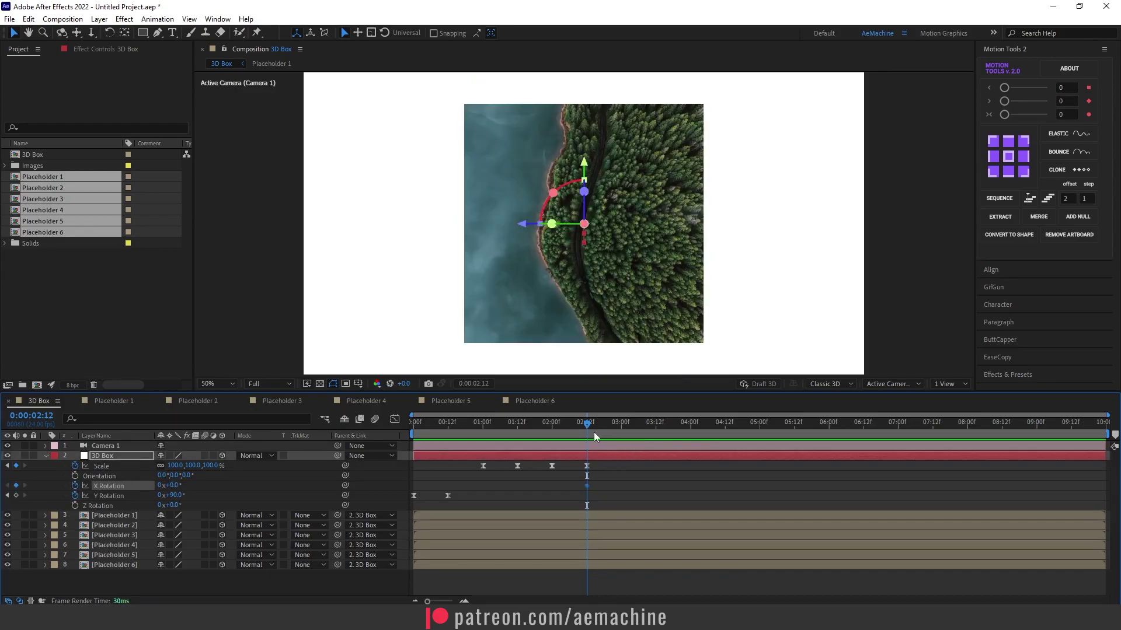
drag(593, 431, 623, 434)
mouse_move(173, 485)
mouse_down()
mouse_move(204, 486)
mouse_move(180, 489)
mouse_up()
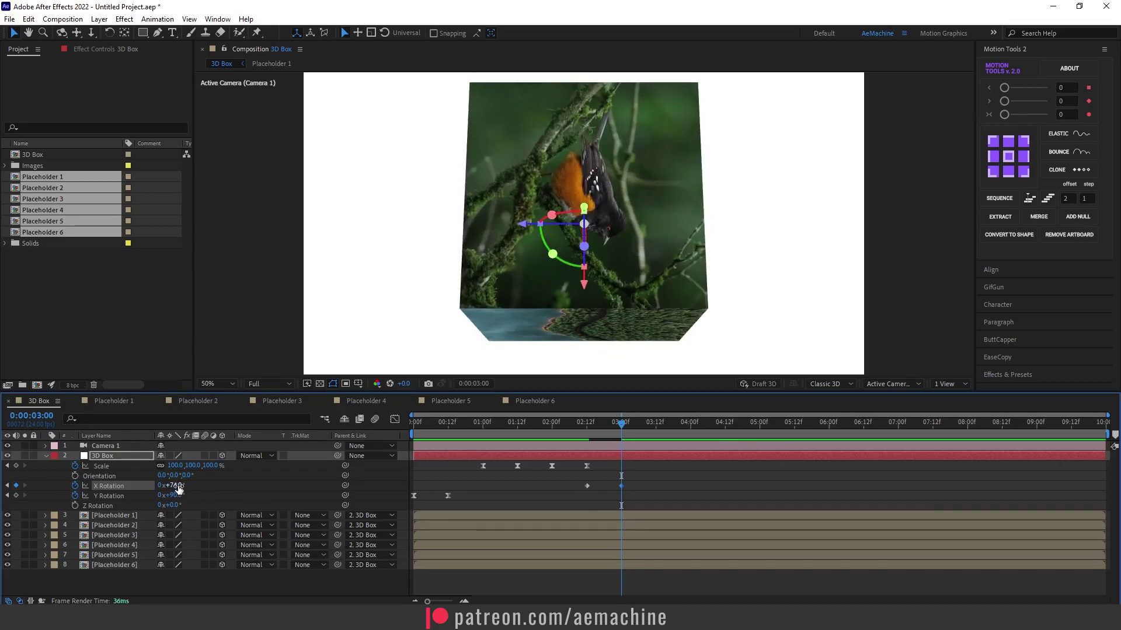
click(173, 485)
text(90)
click(219, 495)
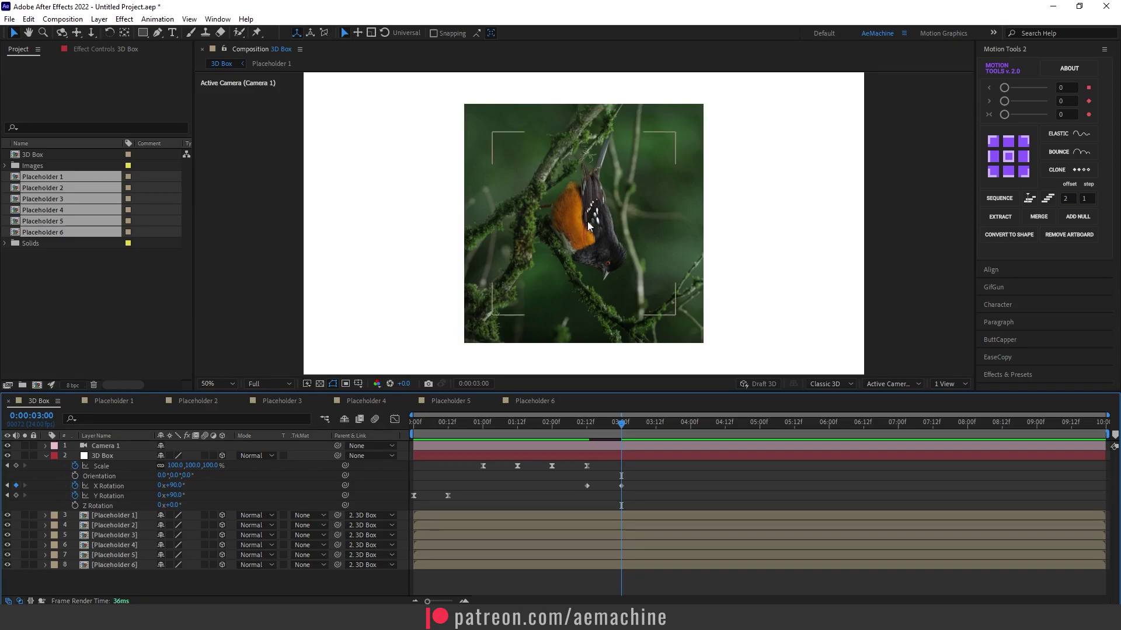
Compare the box face with the Placeholder 2 composition, set that layer's Z Orientation to 270° in 3D Box, and preview the animation.
click(198, 402)
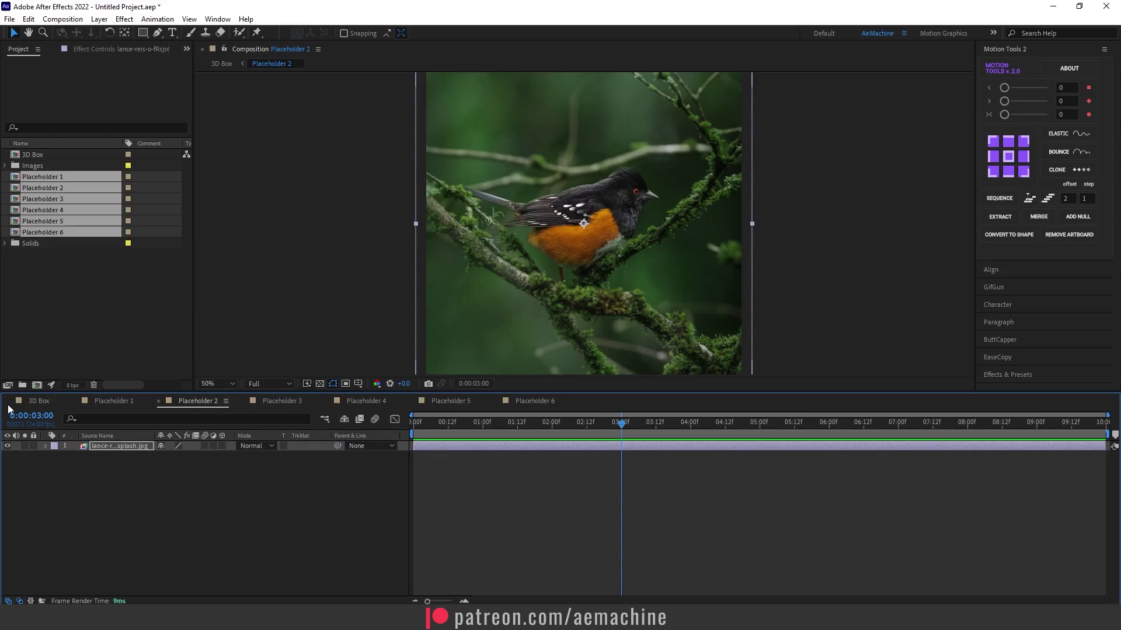
click(38, 402)
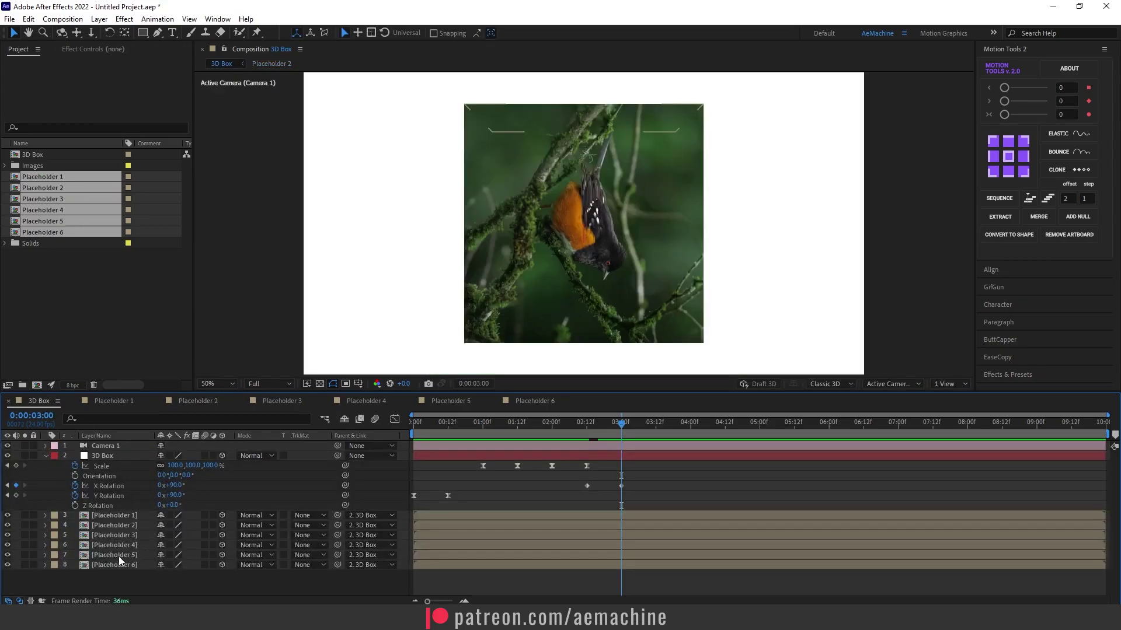
click(103, 526)
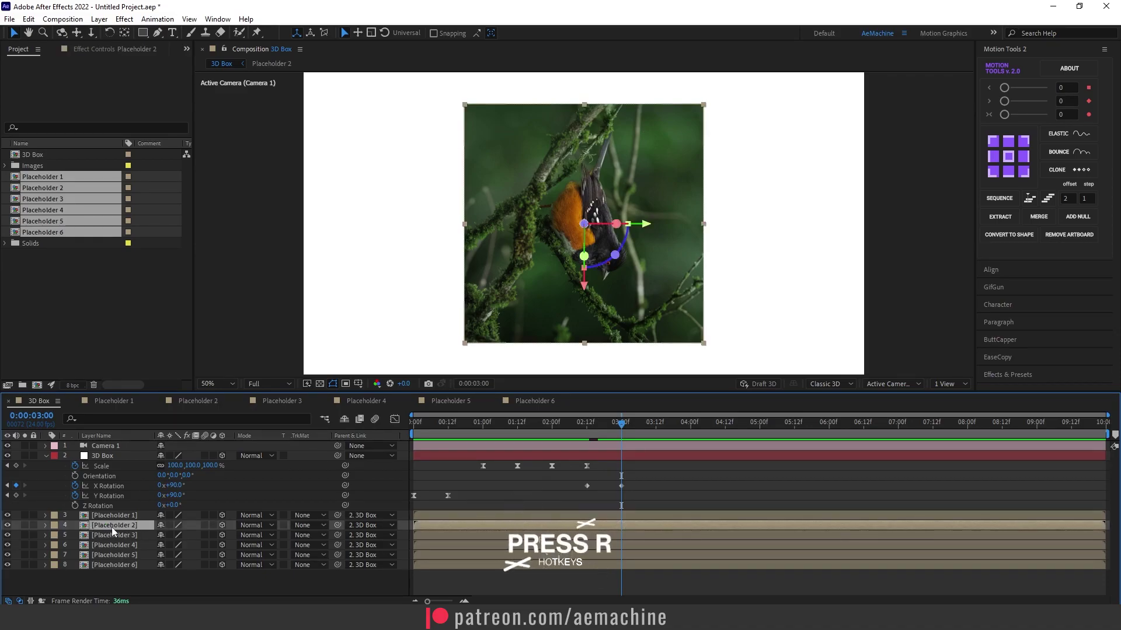
key(r)
mouse_move(196, 534)
mouse_down()
mouse_move(132, 536)
mouse_move(203, 538)
mouse_up()
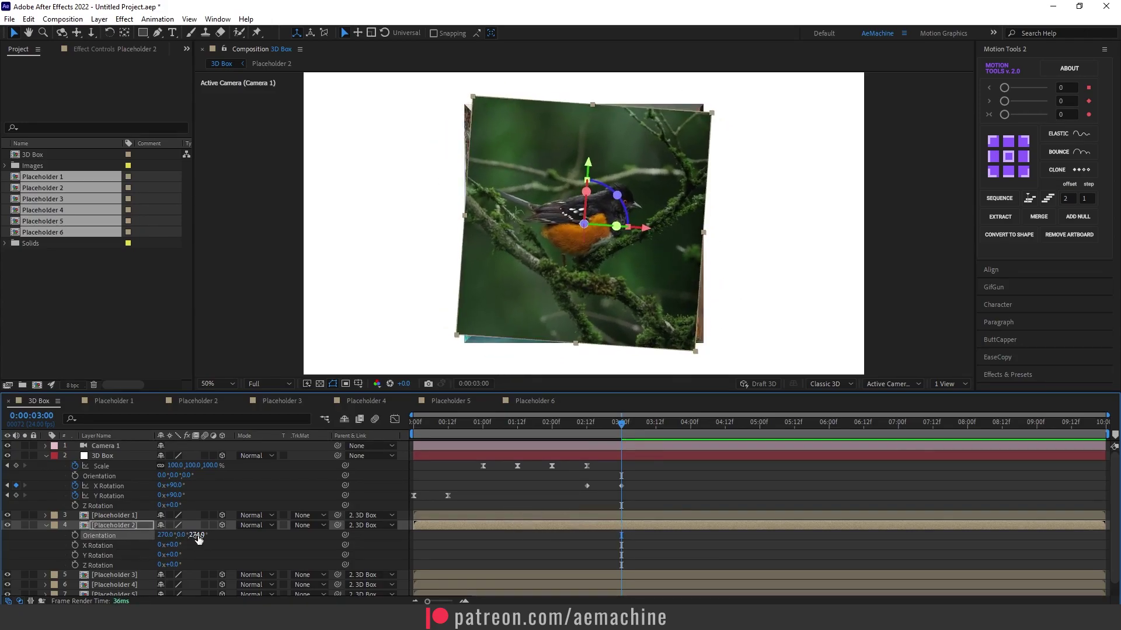
click(199, 535)
text(27)
key(Return)
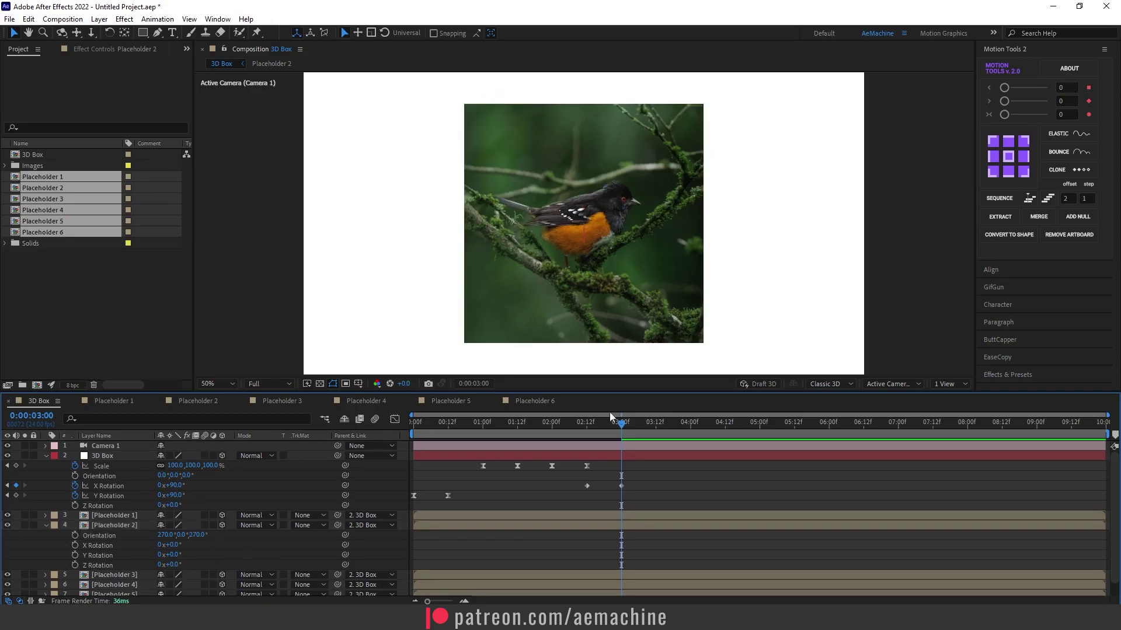
click(564, 422)
drag(565, 422, 520, 422)
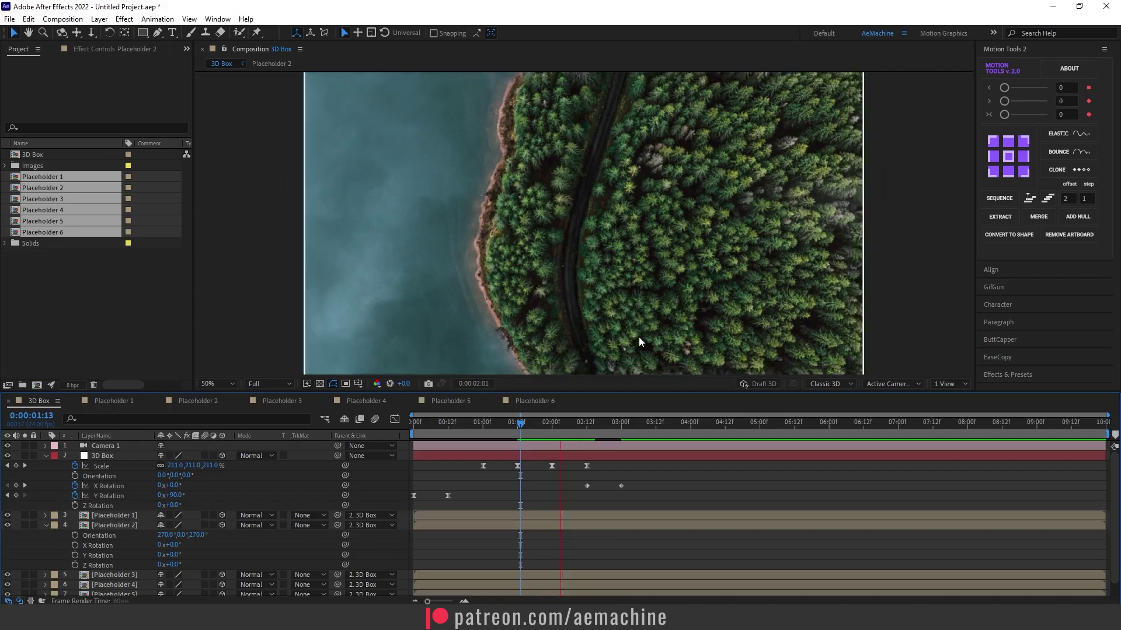
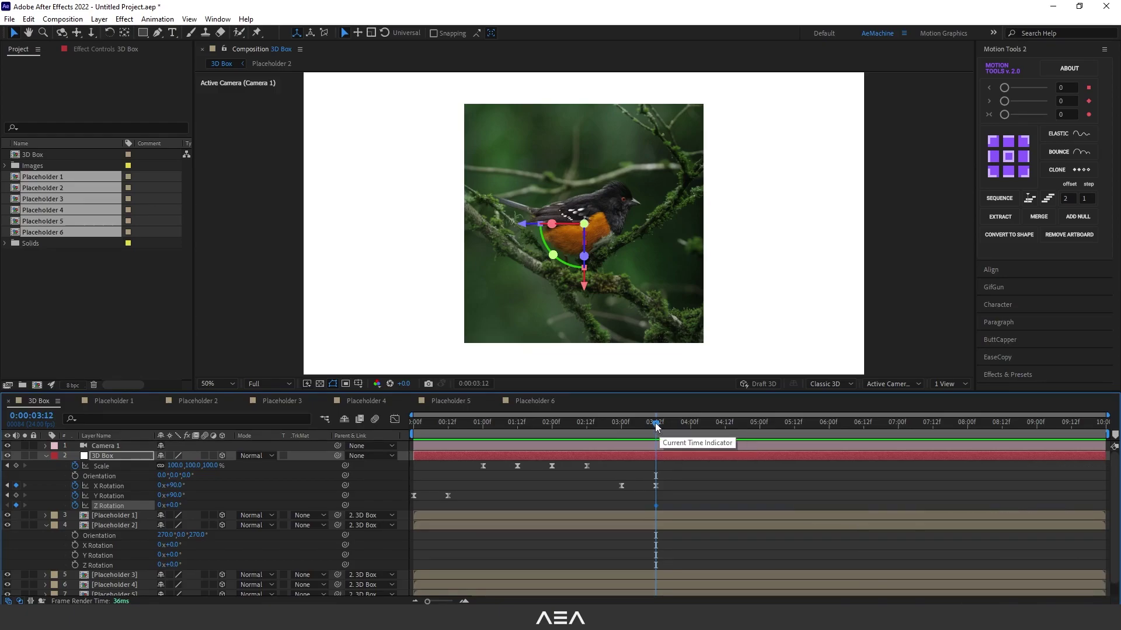
Set the 3D Box null's Z Rotation to 90° at 0:00:04:00 and play back the turn.
drag(656, 427, 689, 433)
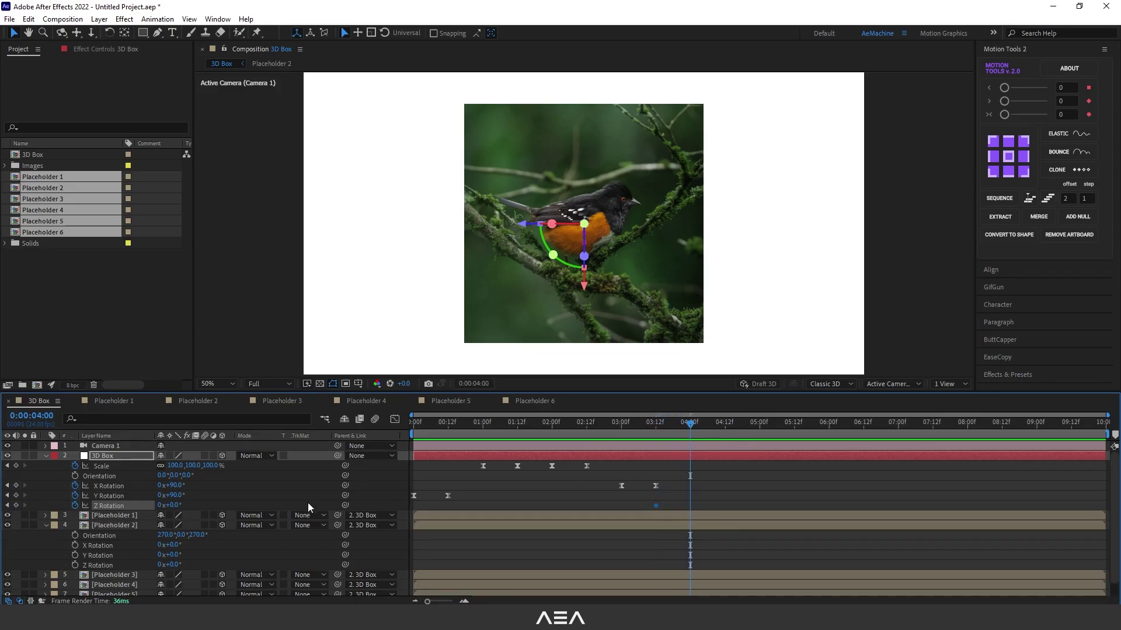
drag(174, 506, 259, 492)
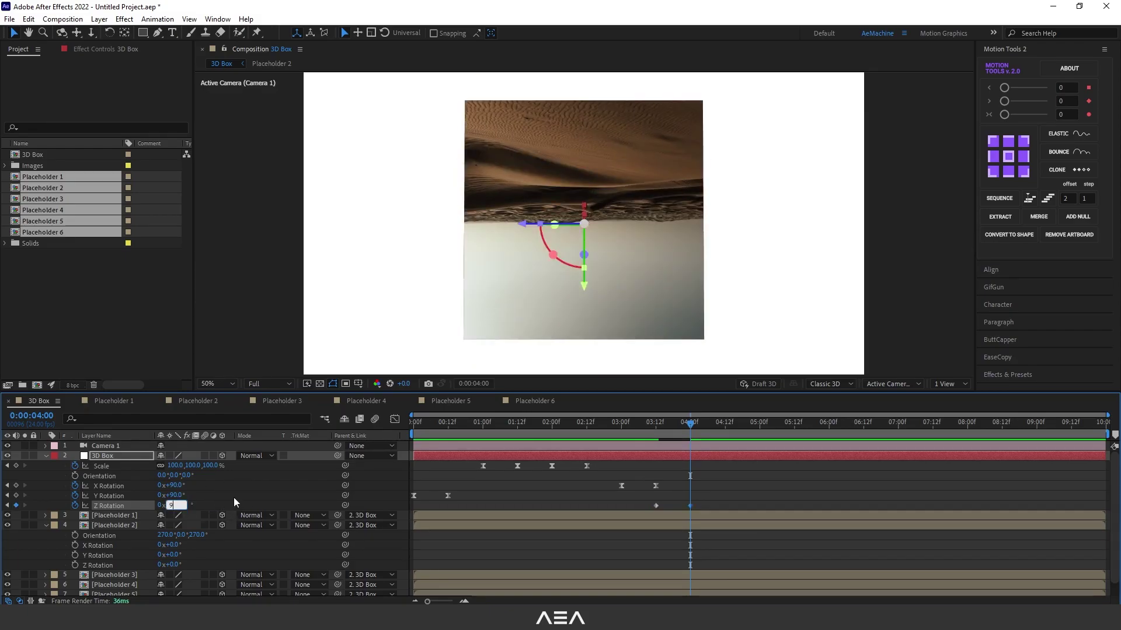
drag(642, 426, 624, 425)
key(space)
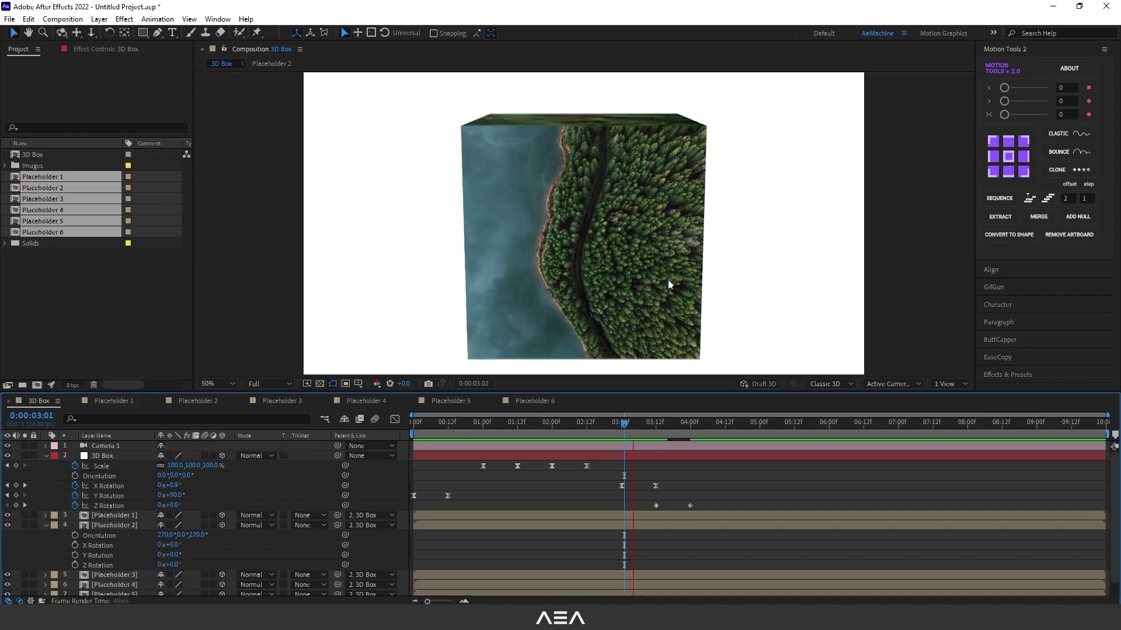
key(space)
Shift the two Z Rotation keyframes to 0:00:04:00 and 0:00:04:12, and preview the rotation.
mouse_move(709, 499)
mouse_down()
mouse_move(652, 511)
mouse_move(692, 508)
mouse_up()
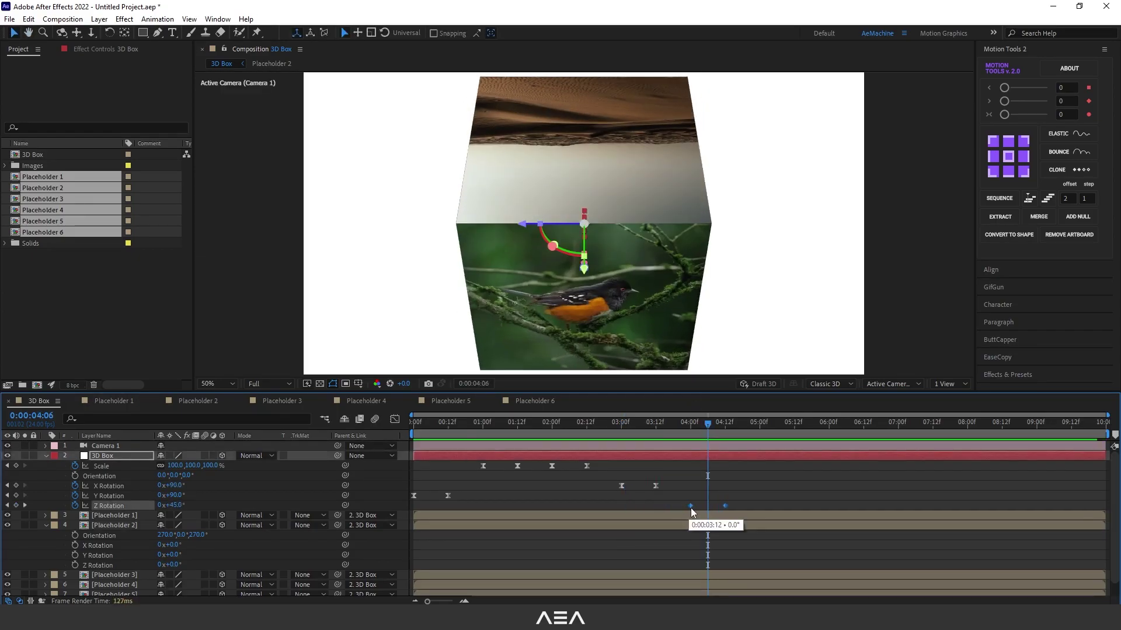
click(640, 426)
click(768, 419)
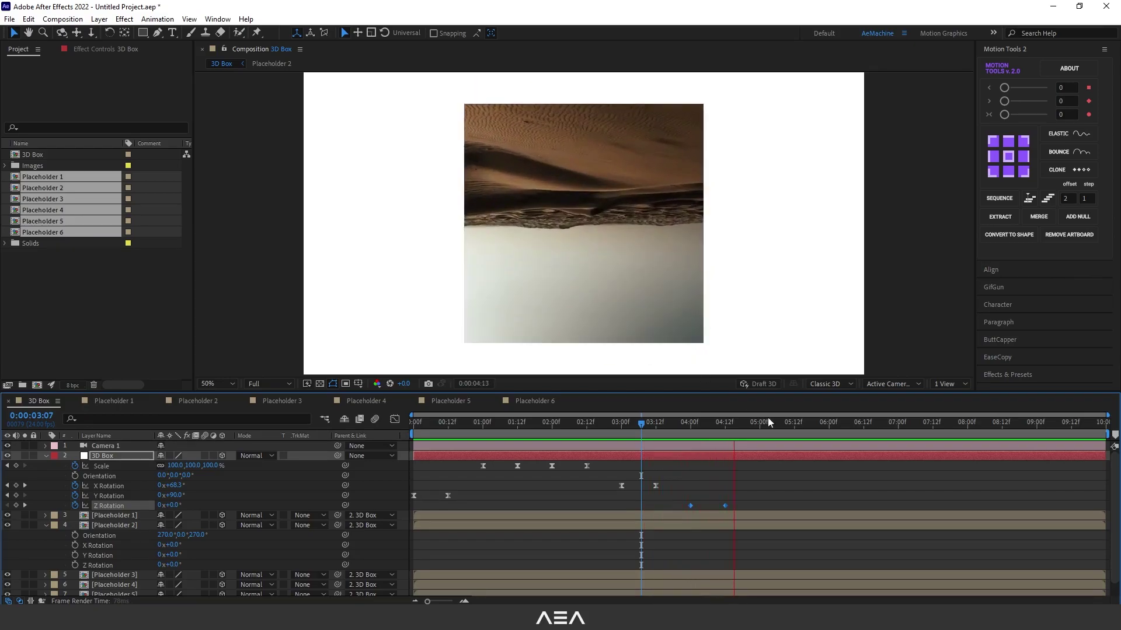
drag(677, 425, 736, 444)
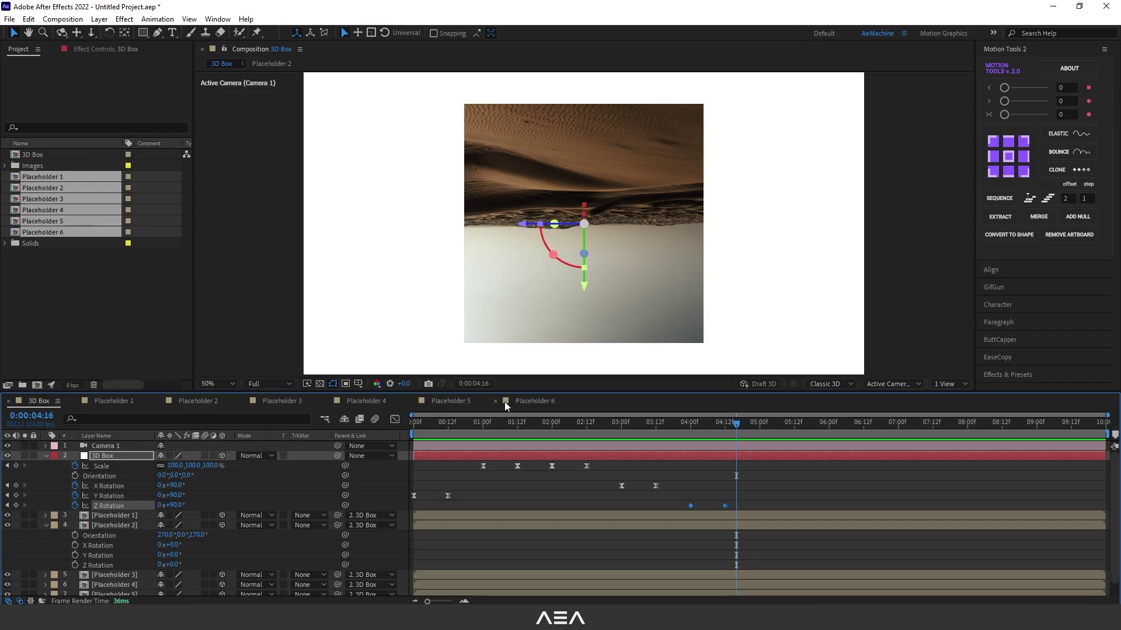
Compare the upside-down face with the Placeholder 5 composition and set that layer's Z Orientation to 180° in 3D Box.
click(542, 402)
click(457, 401)
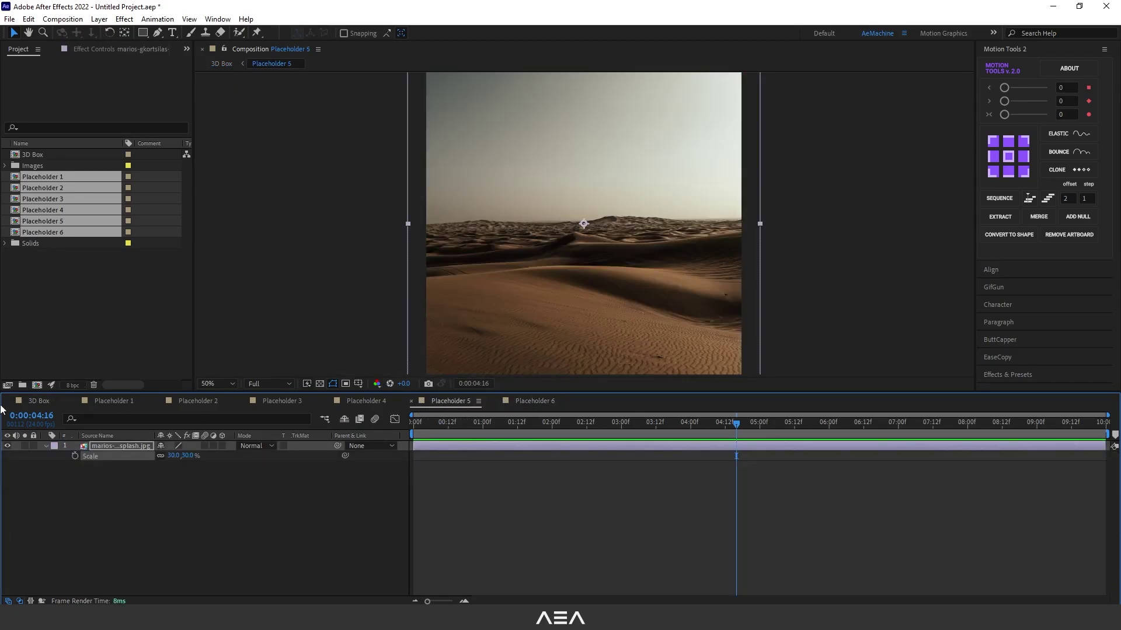
click(32, 402)
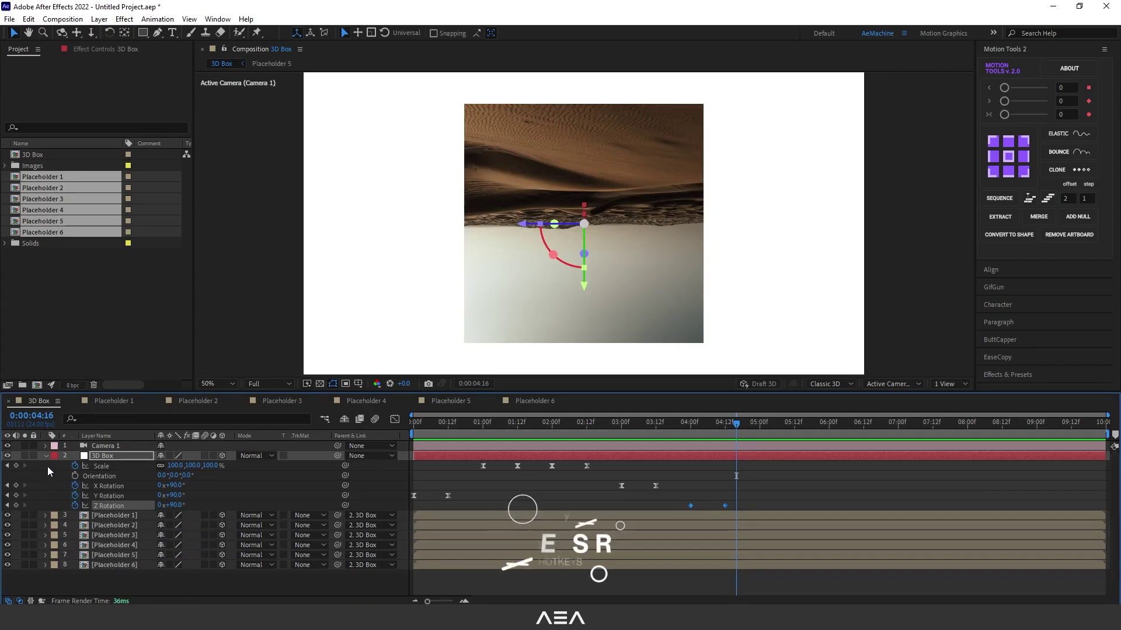
click(45, 456)
click(122, 506)
key(r)
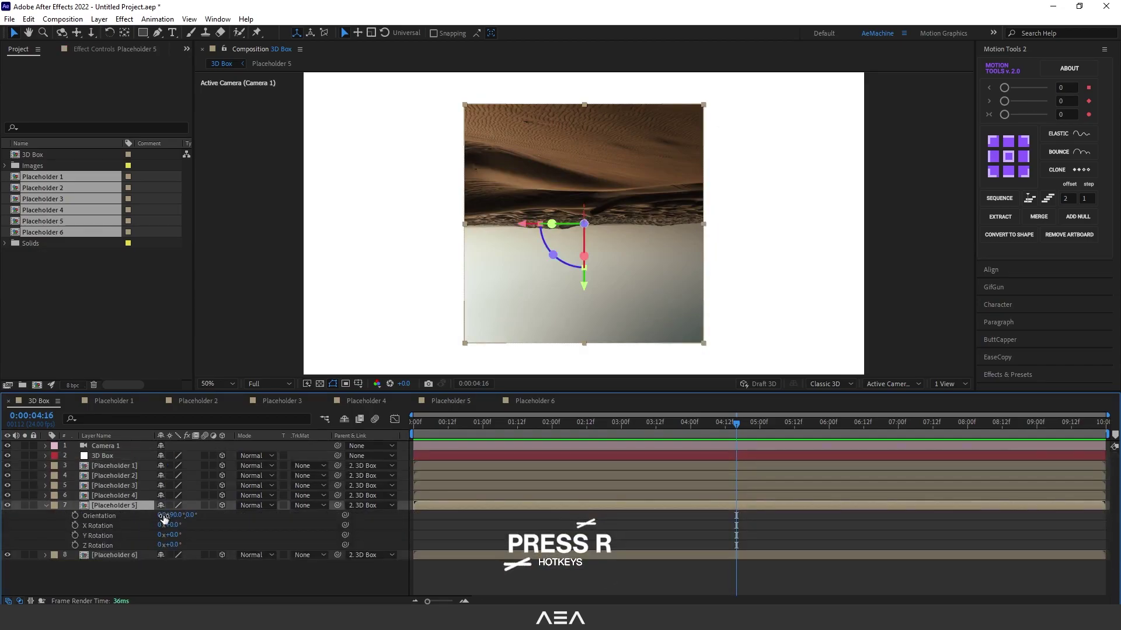
mouse_move(190, 519)
mouse_down()
mouse_move(96, 517)
mouse_move(188, 520)
mouse_up()
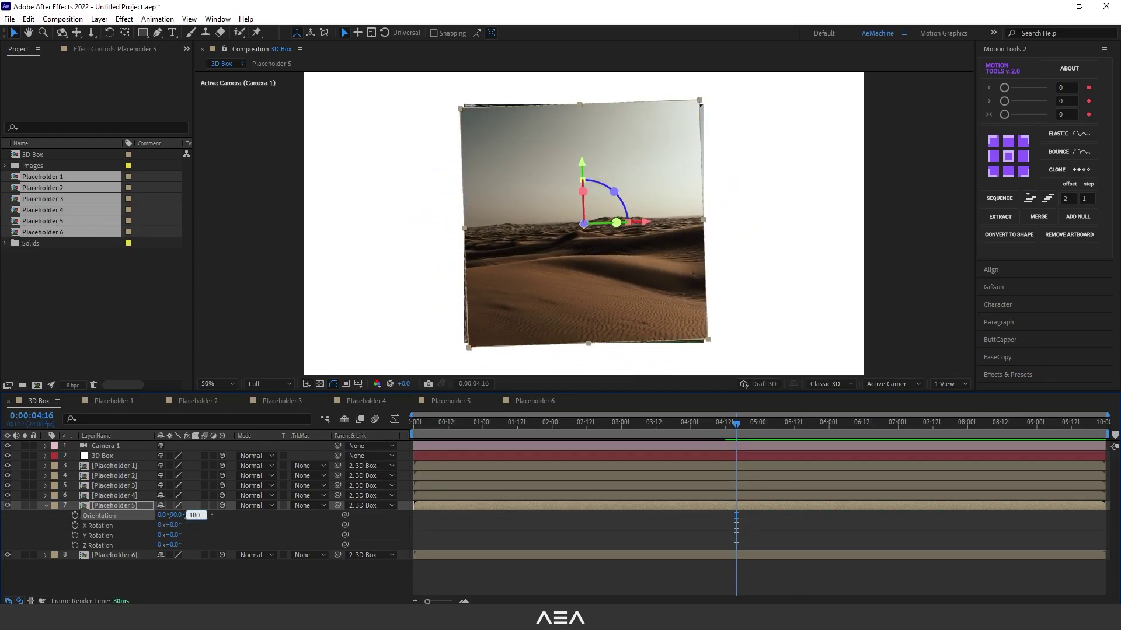
text(180)
key(Return)
Play back the box animation from 0:00:02:04 to check the corrected faces.
click(563, 424)
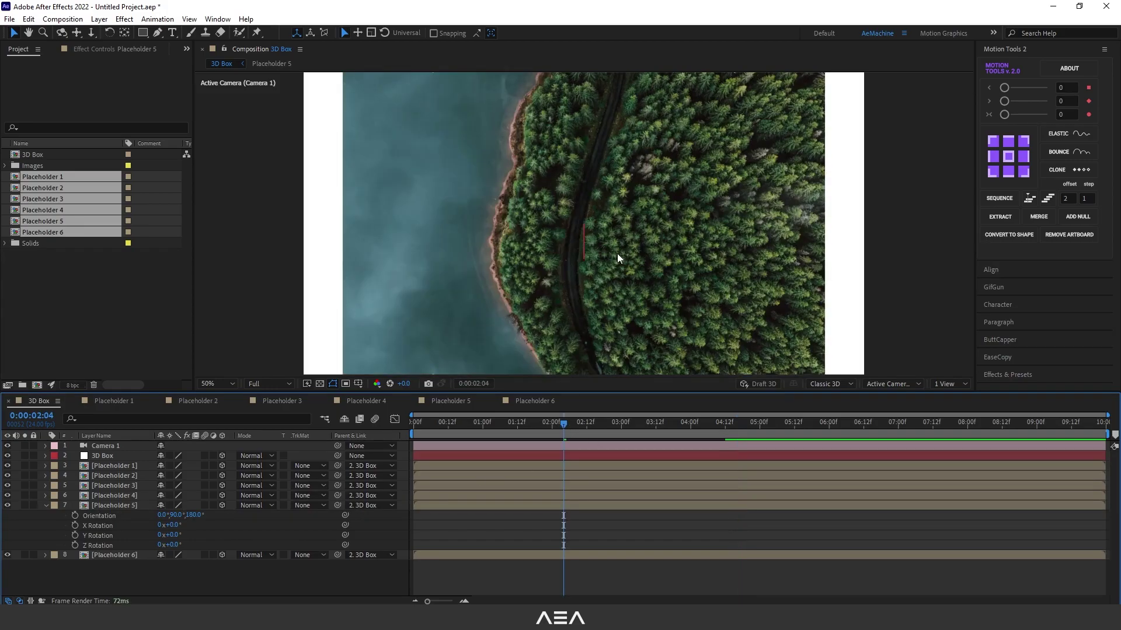
key(space)
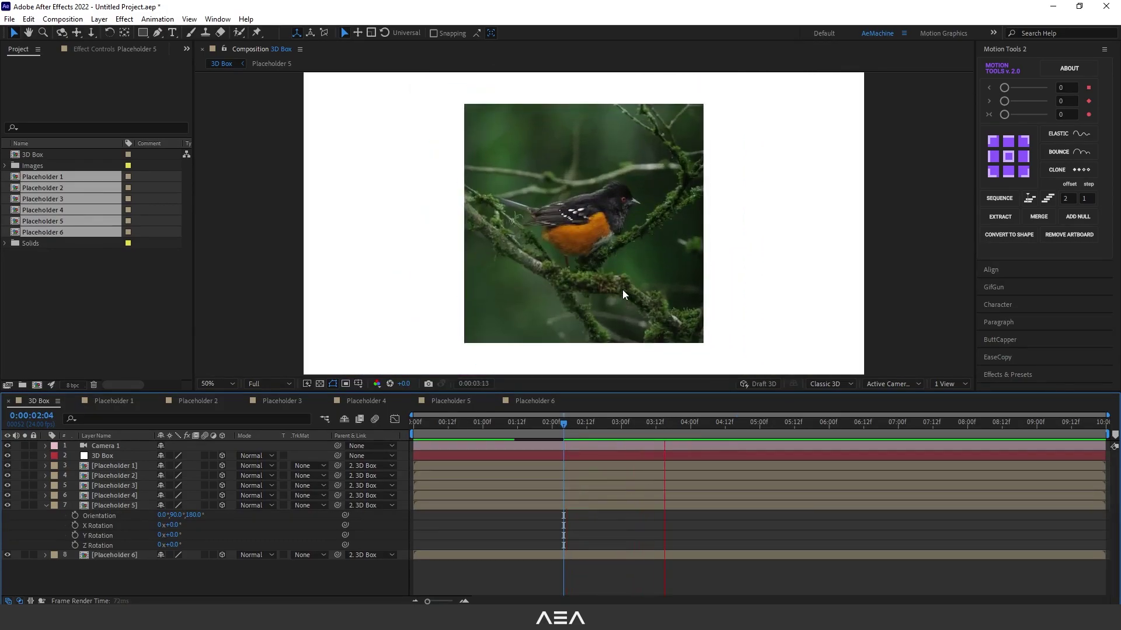
key(space)
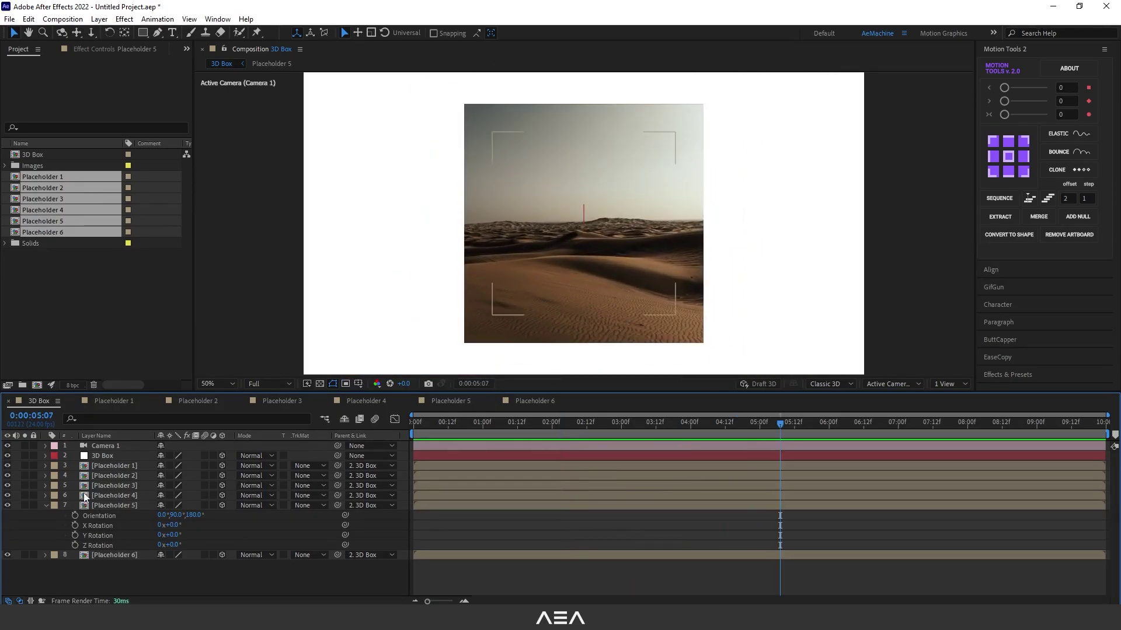
Show only the keyframed properties of the 3D Box null and go to 0:00:05:00.
click(124, 475)
click(114, 457)
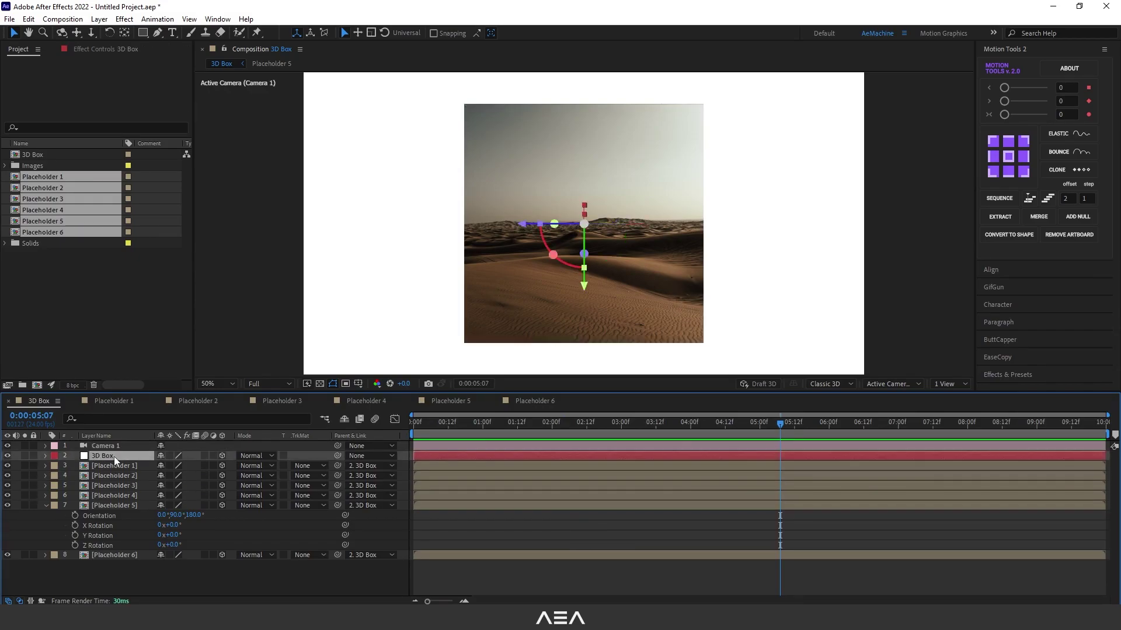
key(u)
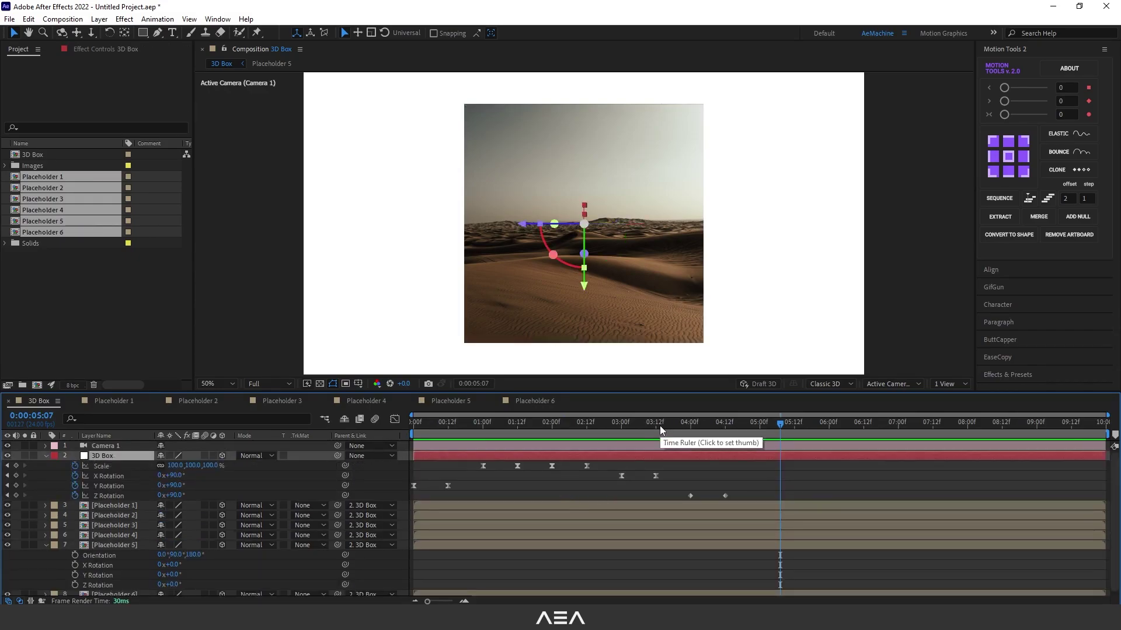
drag(659, 425, 756, 454)
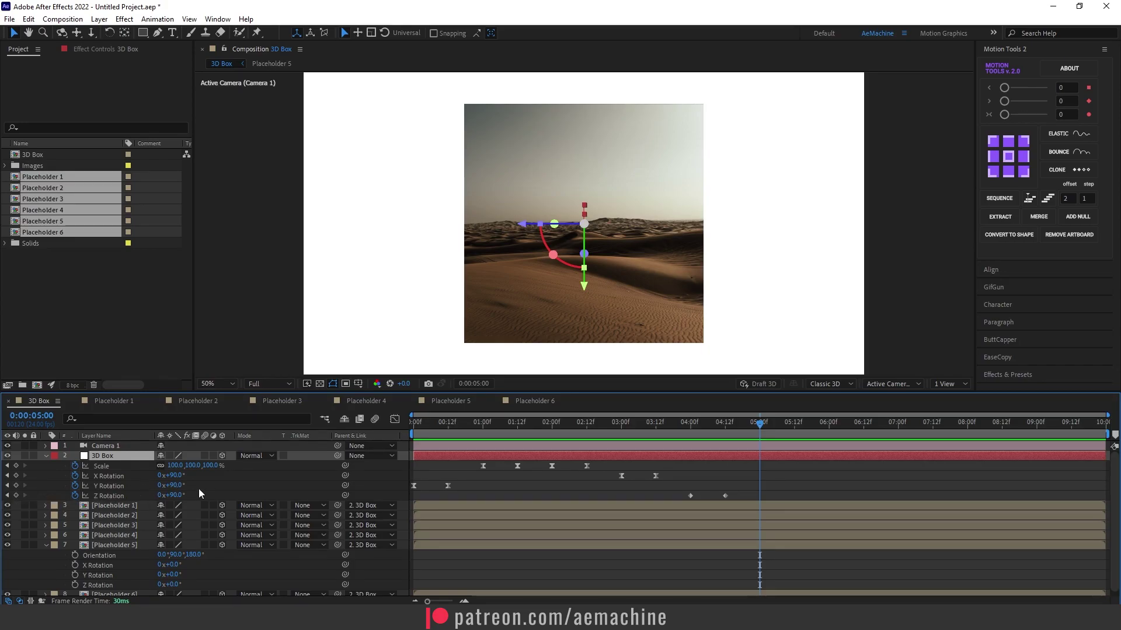
drag(175, 485, 209, 479)
key(ctrl+z)
key(ctrl+z)
Keyframe the 3D Box null's X Rotation at 0:00:05:00 and set it to 180° at 0:00:05:12.
click(15, 475)
drag(761, 429, 793, 433)
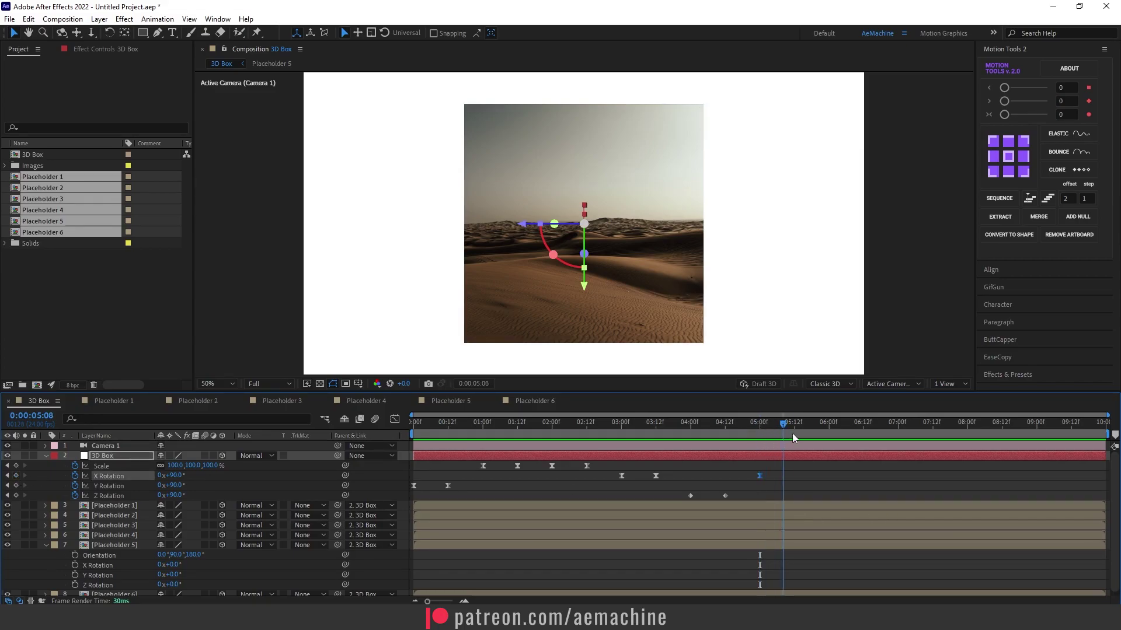
mouse_move(173, 479)
mouse_down()
mouse_move(227, 479)
mouse_move(185, 479)
mouse_up()
click(182, 476)
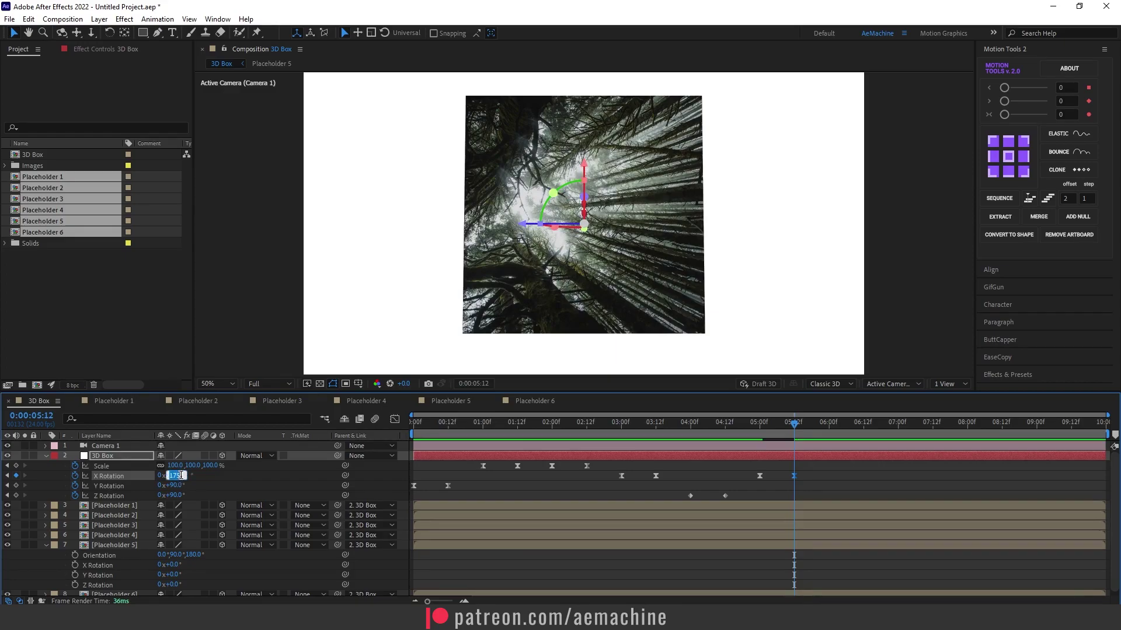
text(180)
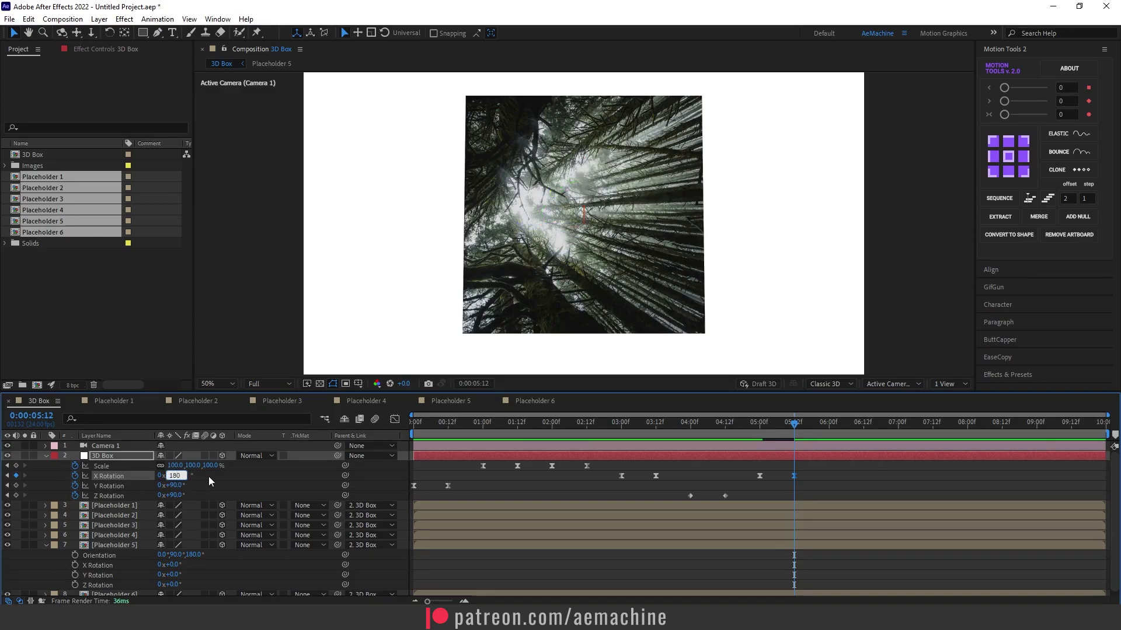
key(Return)
Apply Easy Ease to the two Z Rotation keyframes and preview the rotation from 0:00:03:18.
drag(816, 477, 668, 503)
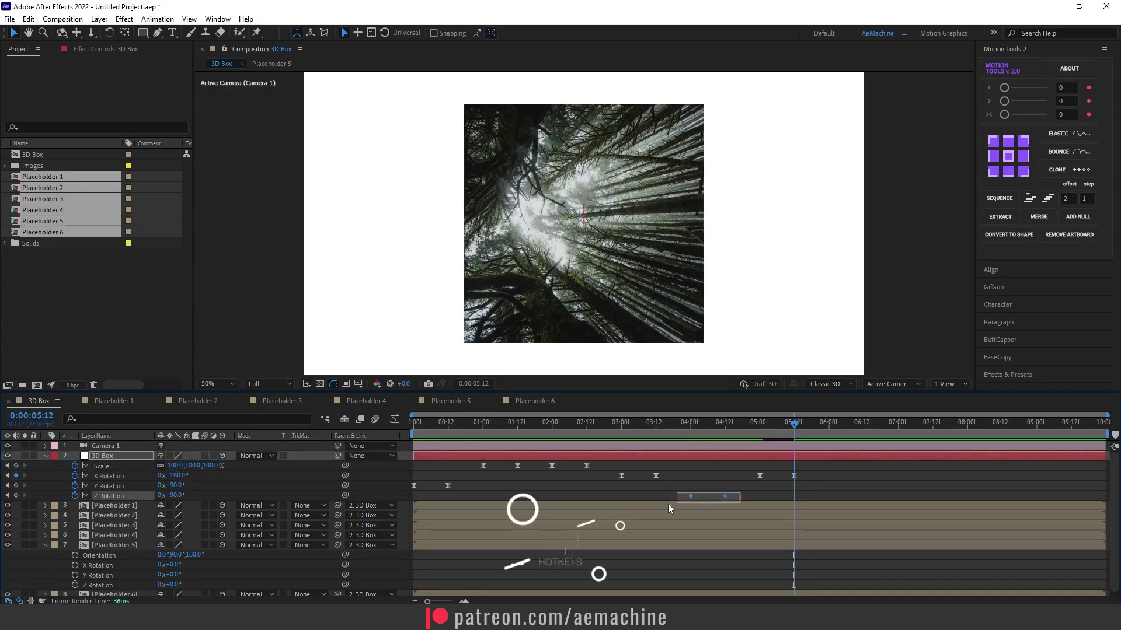
key(F9)
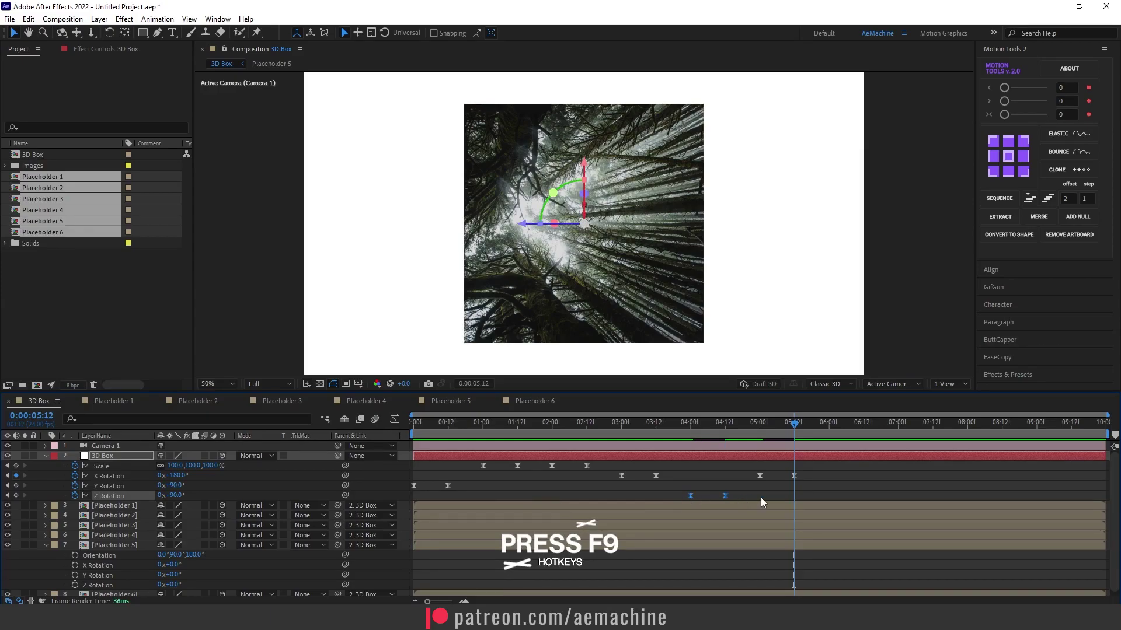
click(748, 485)
click(672, 426)
key(space)
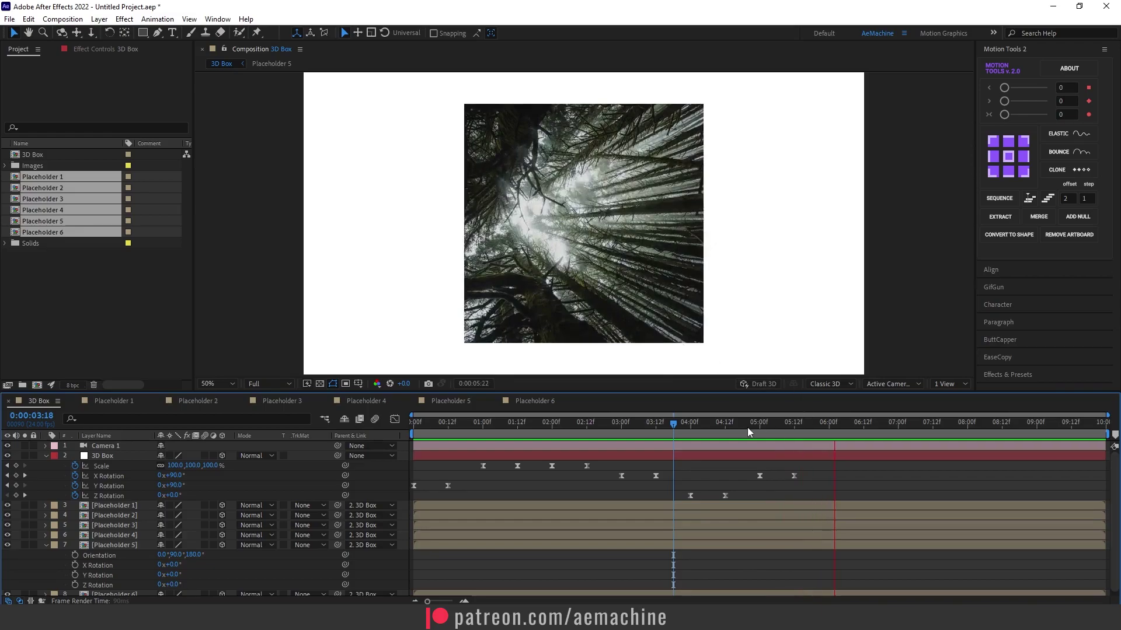
Keyframe the null's Scale at 0:00:05:12 and enlarge it to 212% at 0:00:06:00.
drag(748, 428, 828, 441)
click(17, 465)
drag(215, 472, 286, 476)
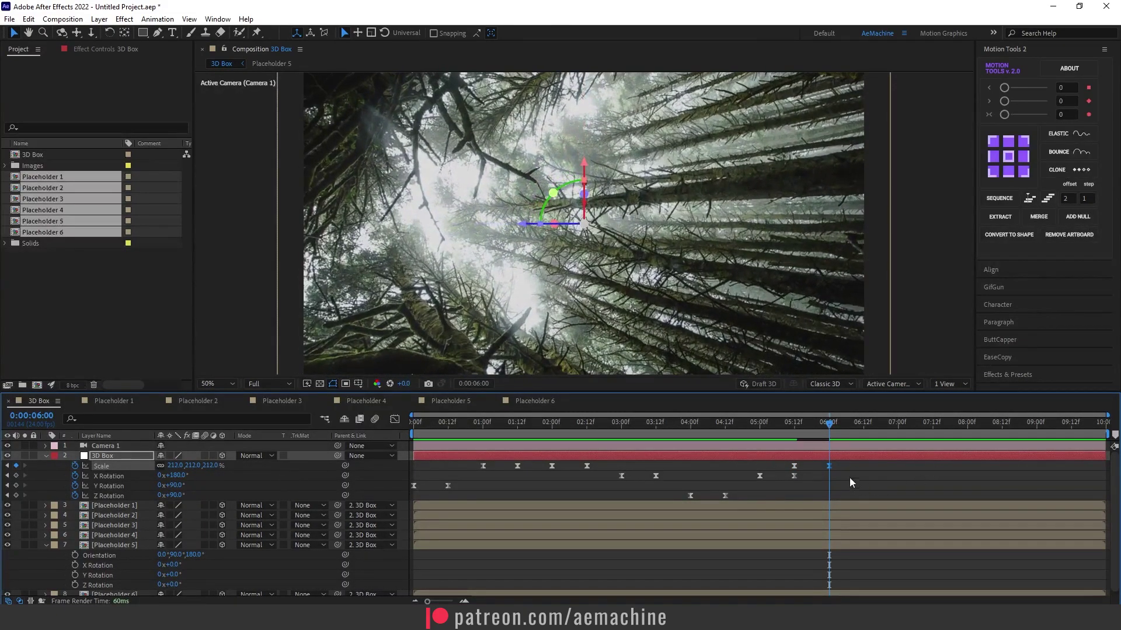
Preview the enlargement, shift its two Scale keyframes about 7 frames forward in time, and play it back from 0:00:05:03.
drag(823, 429, 753, 447)
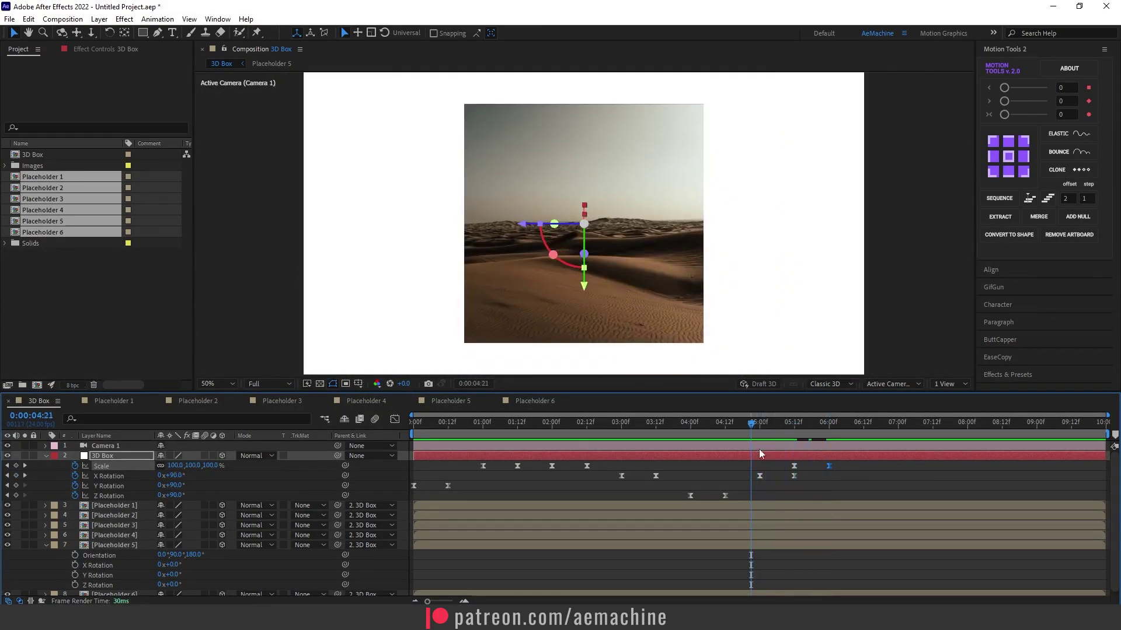
key(space)
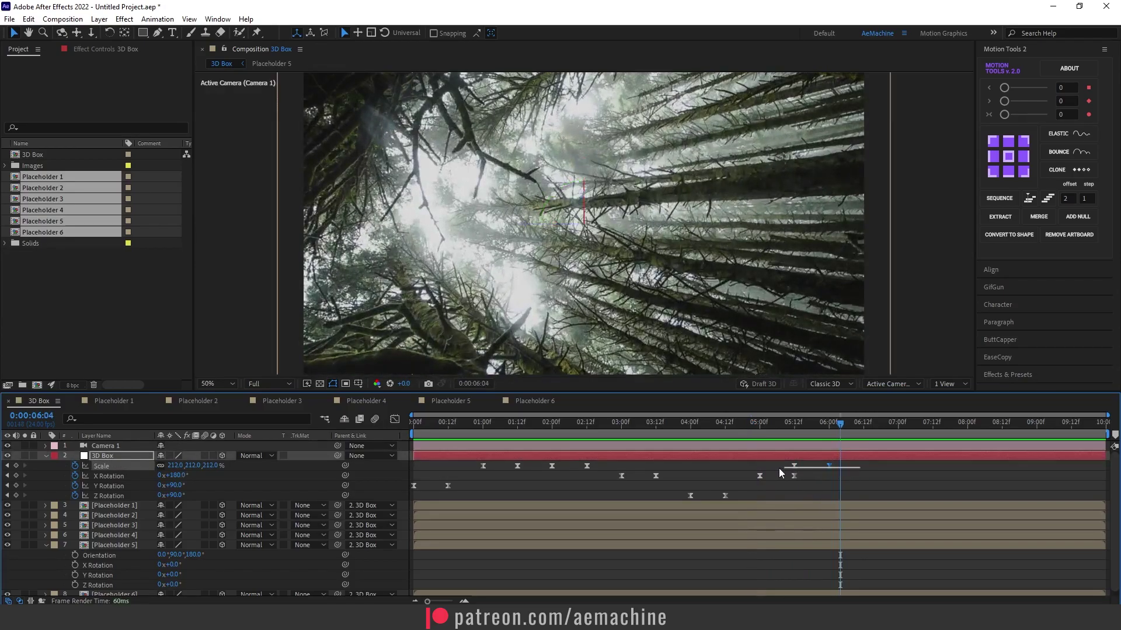
key(space)
shift+click(793, 466)
drag(795, 465, 817, 468)
click(769, 426)
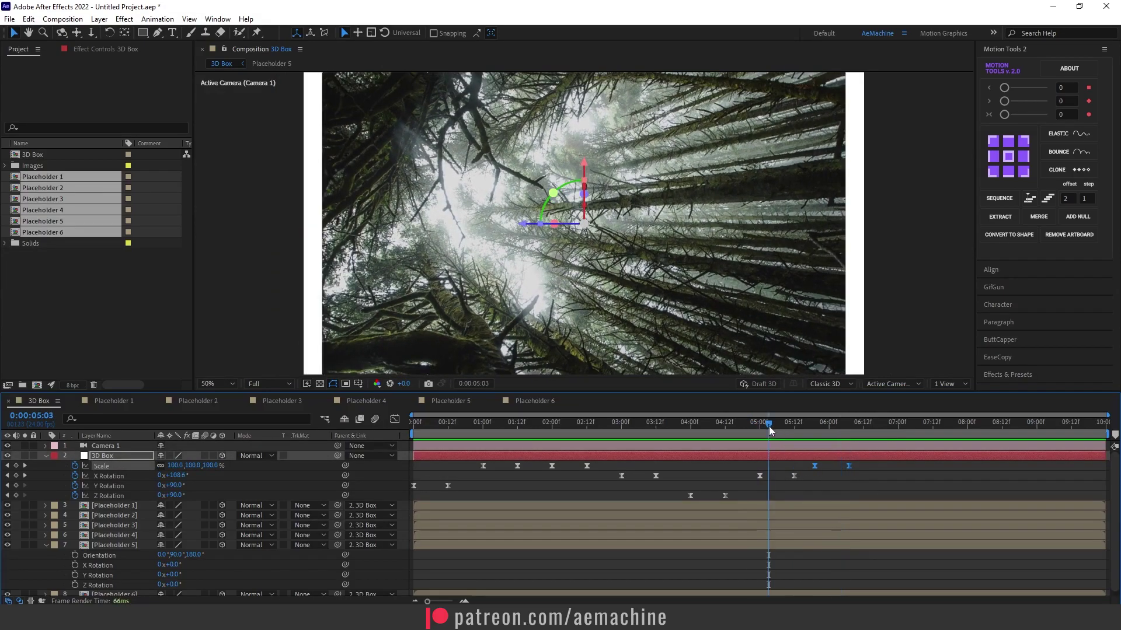
key(space)
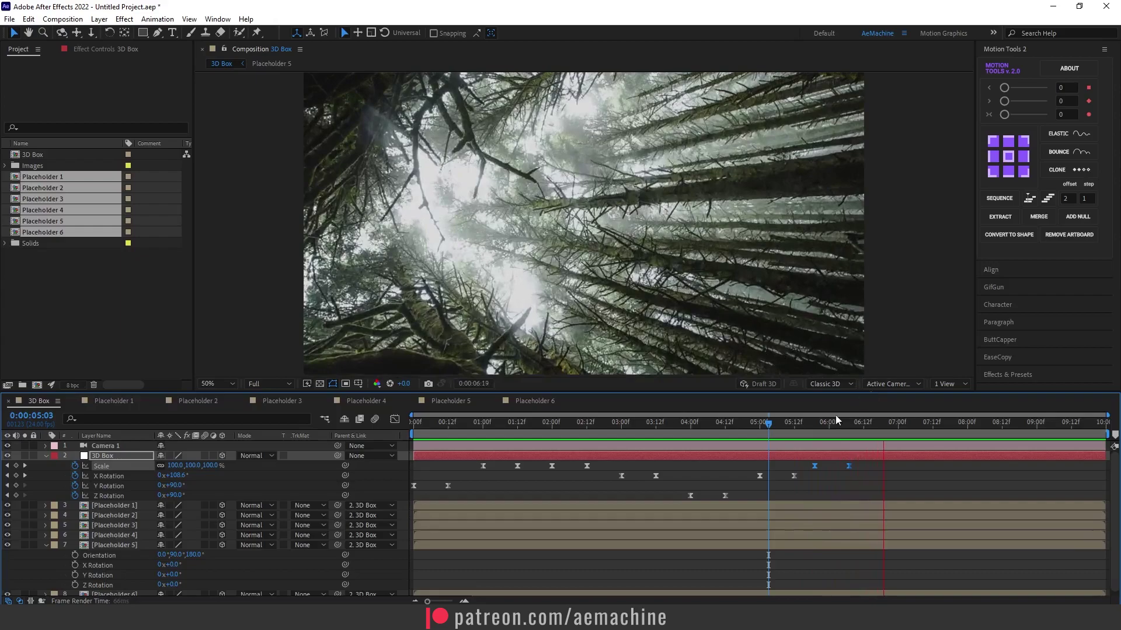
Add a Scale keyframe holding 212%, set Scale back to 100% at 0:00:07:03, and preview from 0:00:05:12.
drag(841, 425, 907, 437)
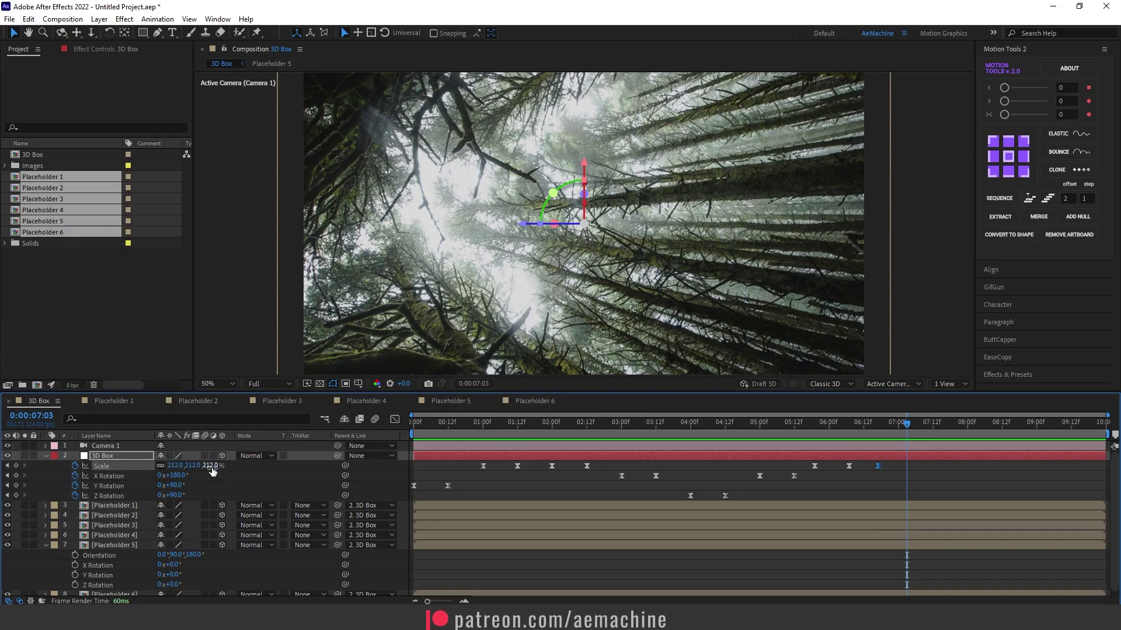
text(100)
key(Return)
drag(858, 435, 792, 387)
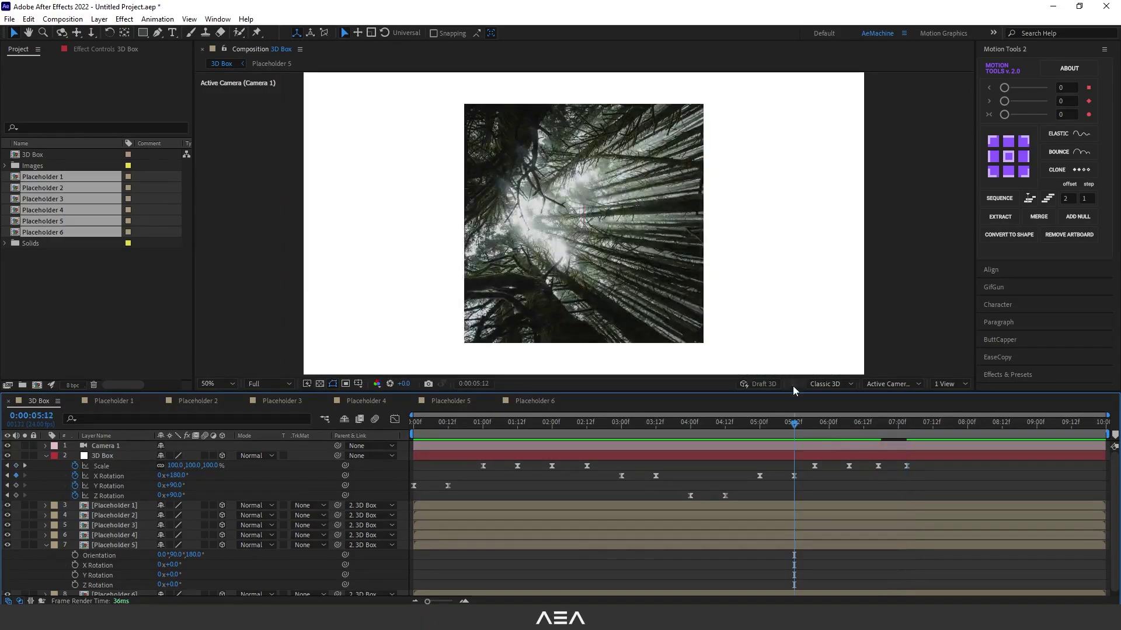
key(space)
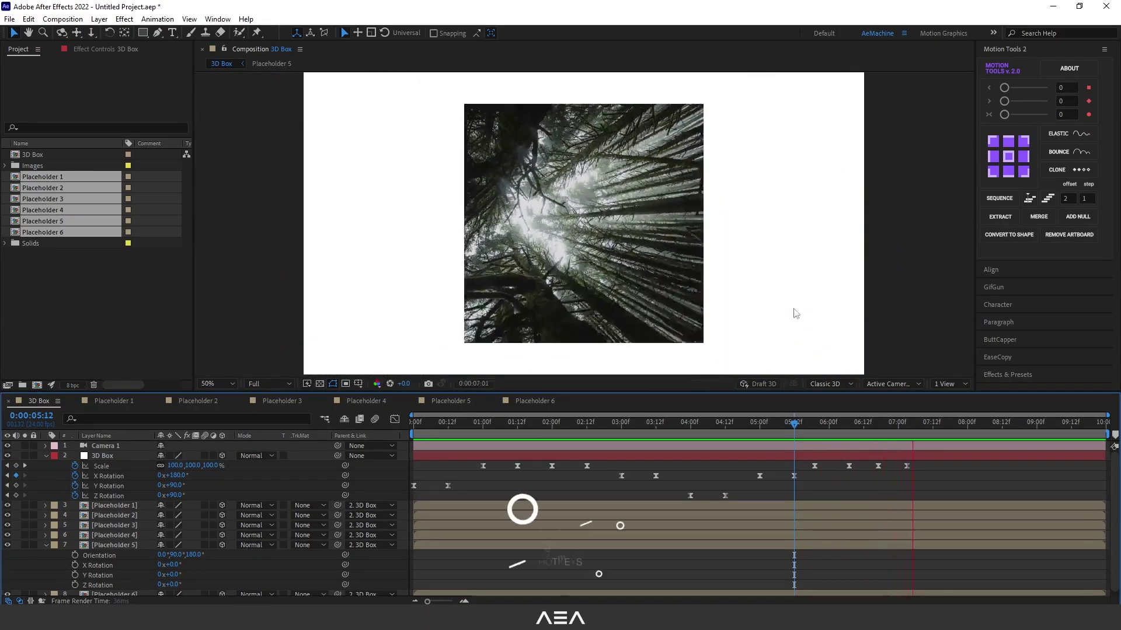
End the work area at 0:00:07:12 and play the box animation from near its beginning.
drag(912, 423, 932, 429)
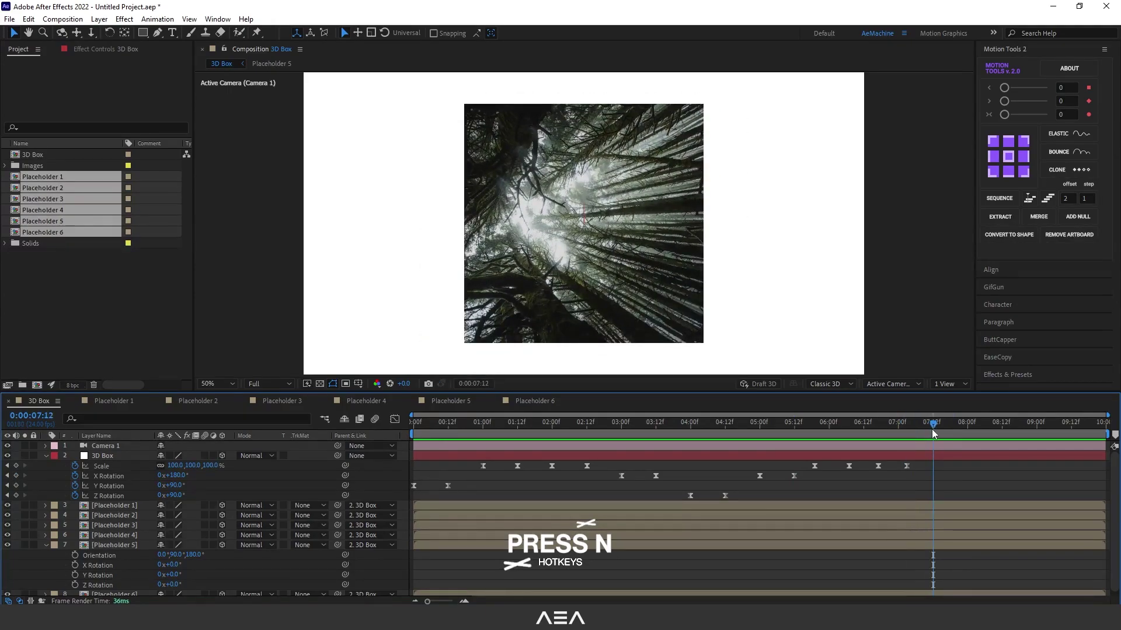
key(n)
click(437, 425)
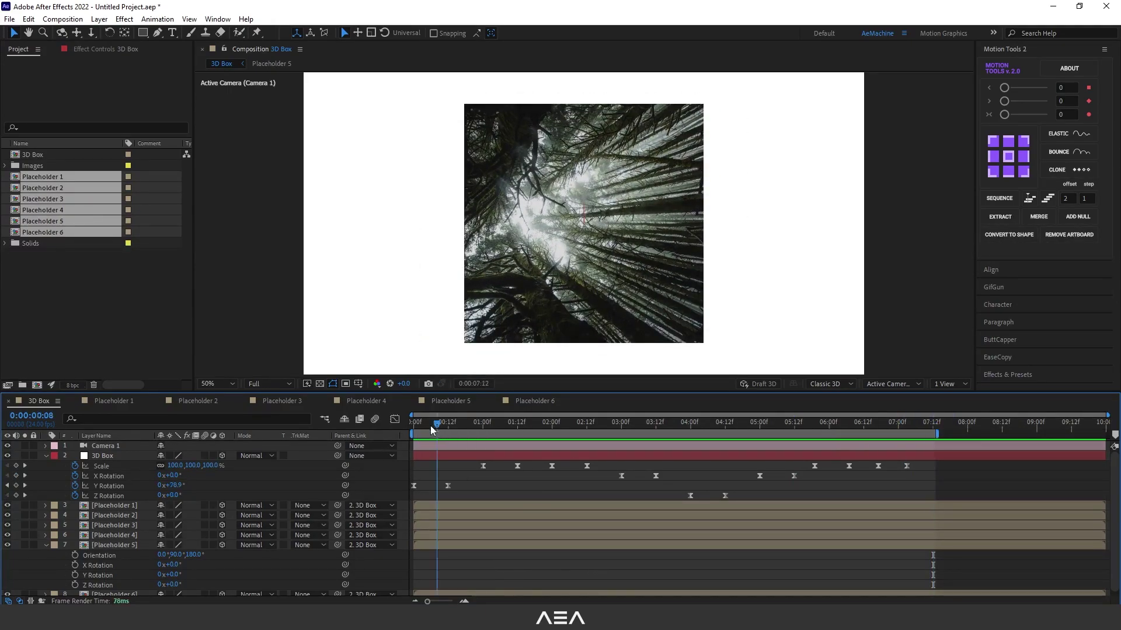
key(space)
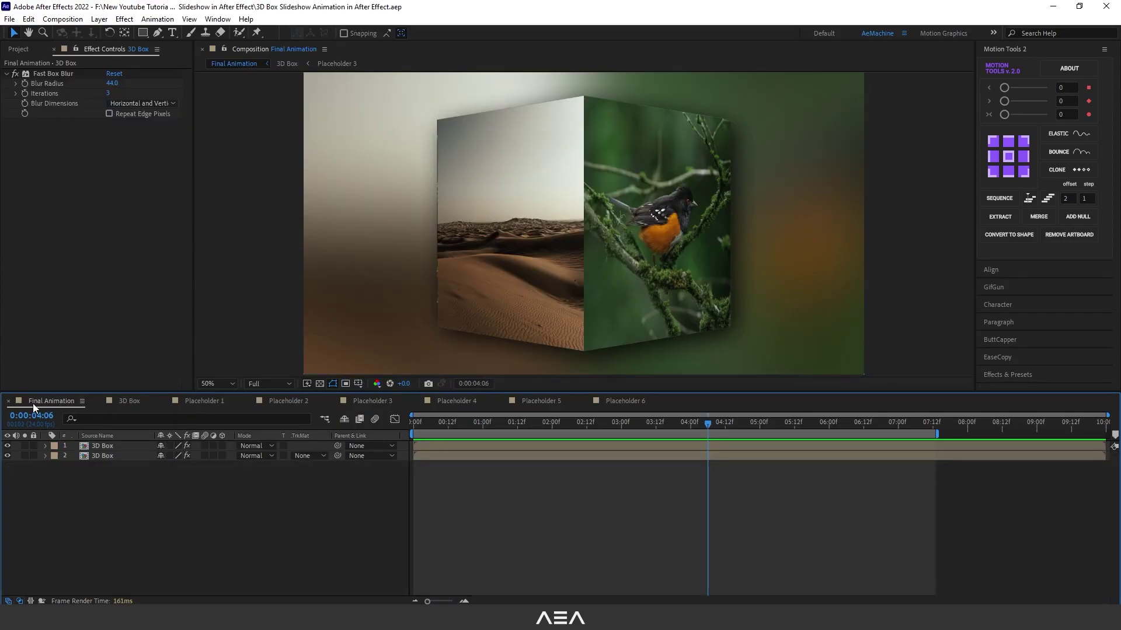
Delete both 3D Box layers from the Final Animation composition.
click(26, 52)
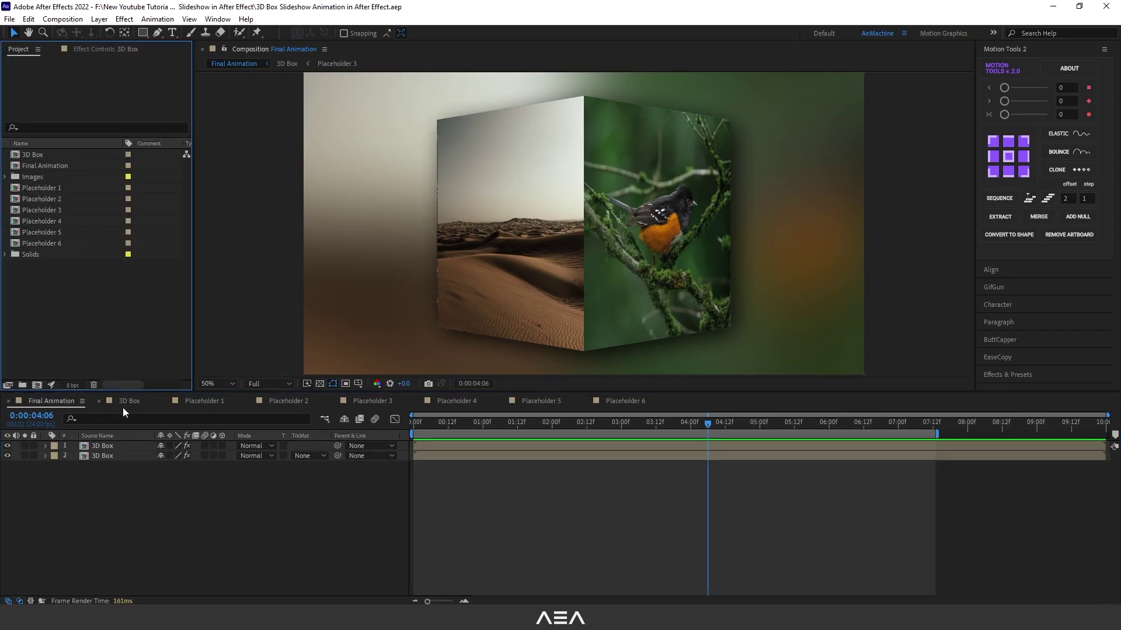
double_click(101, 446)
click(47, 399)
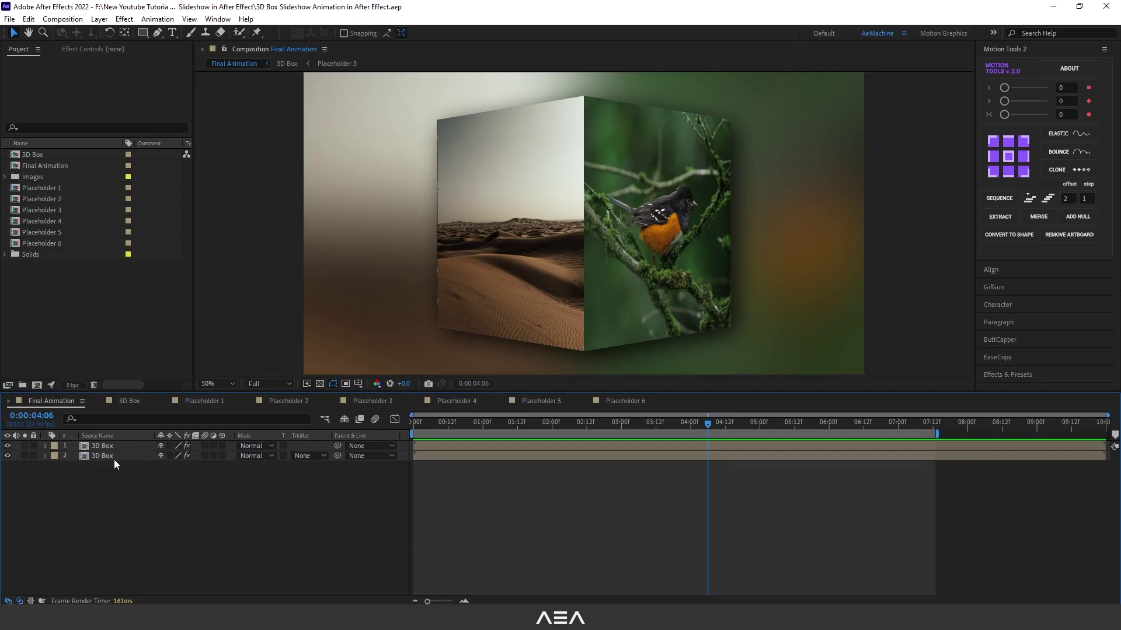
click(112, 457)
drag(123, 472, 76, 432)
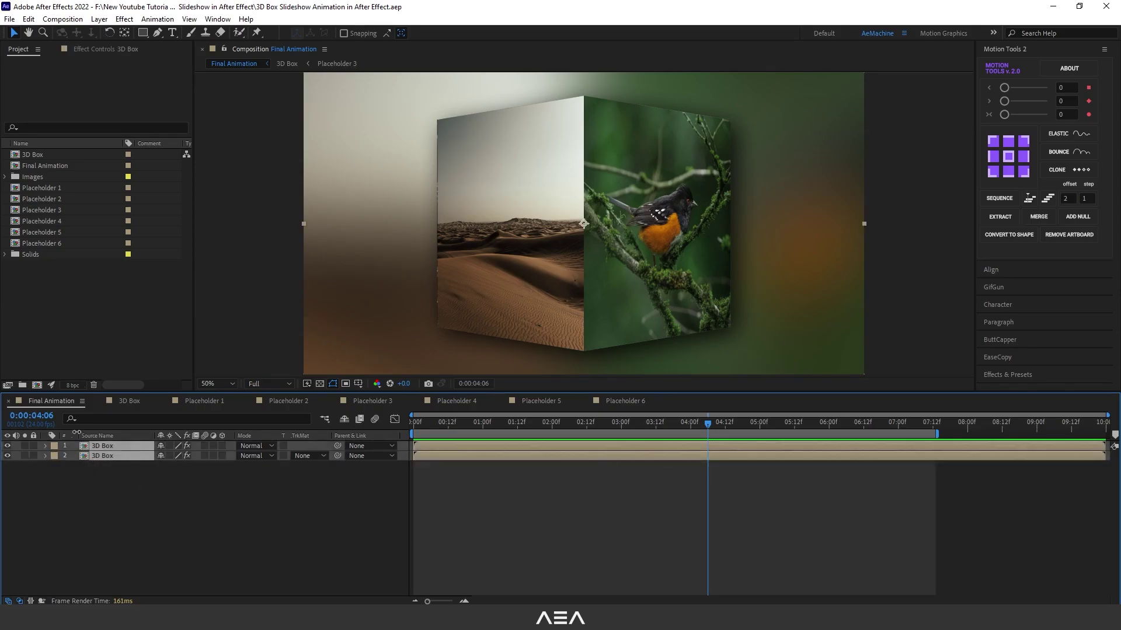
key(Delete)
Add the 3D Box composition to Final Animation and duplicate its layer.
click(46, 154)
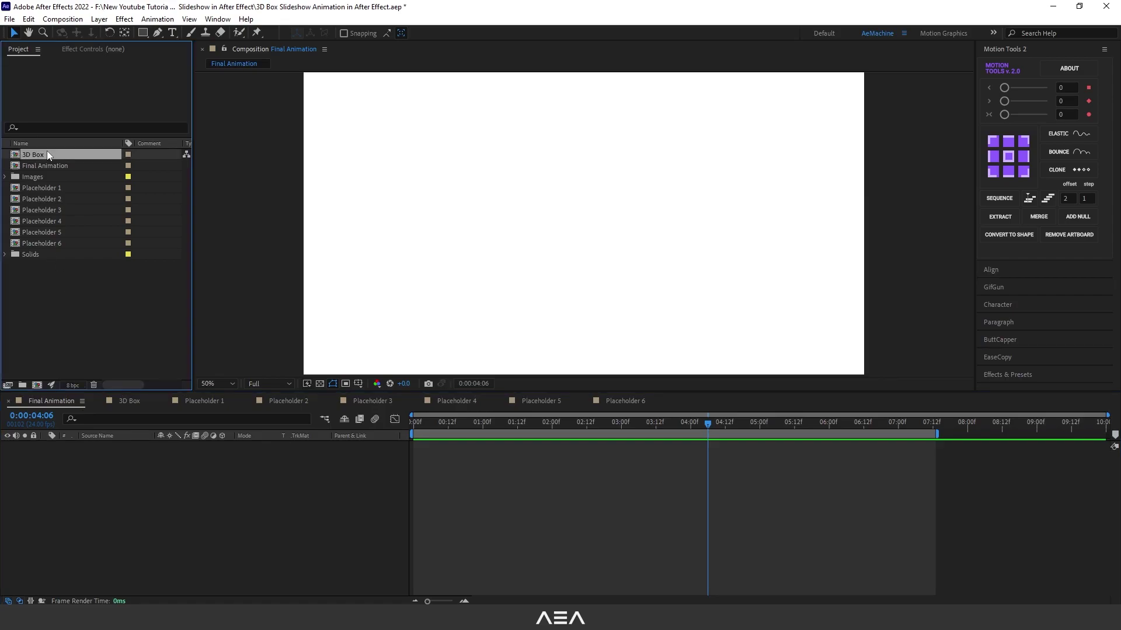
drag(70, 159, 173, 530)
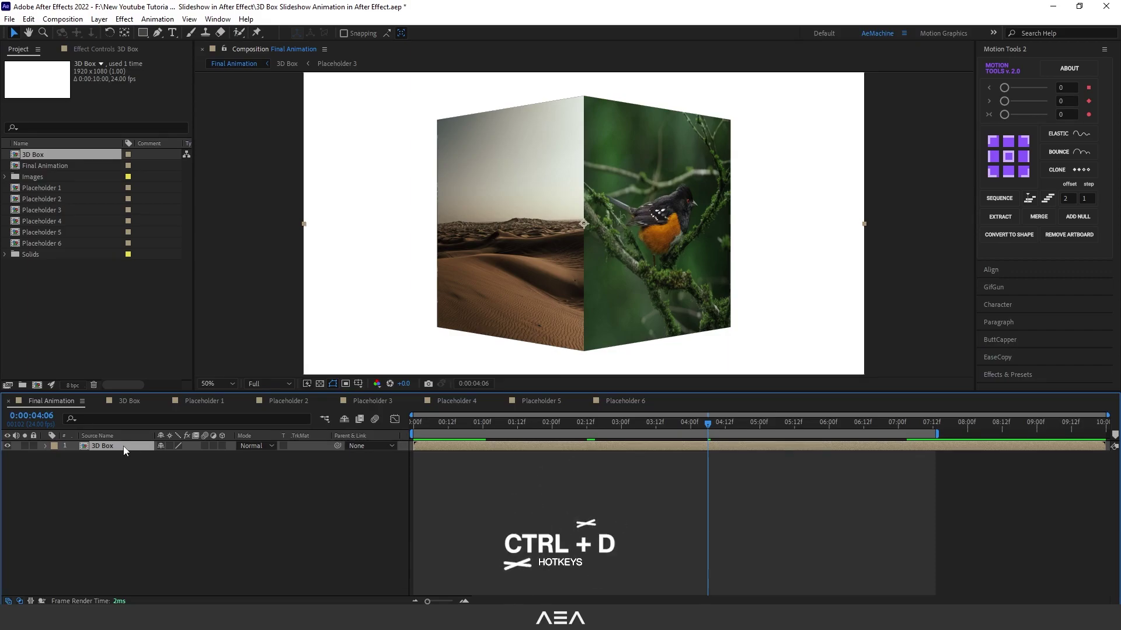
key(ctrl+d)
Scale the lower 3D Box layer up to 231% so it fills the background.
click(100, 457)
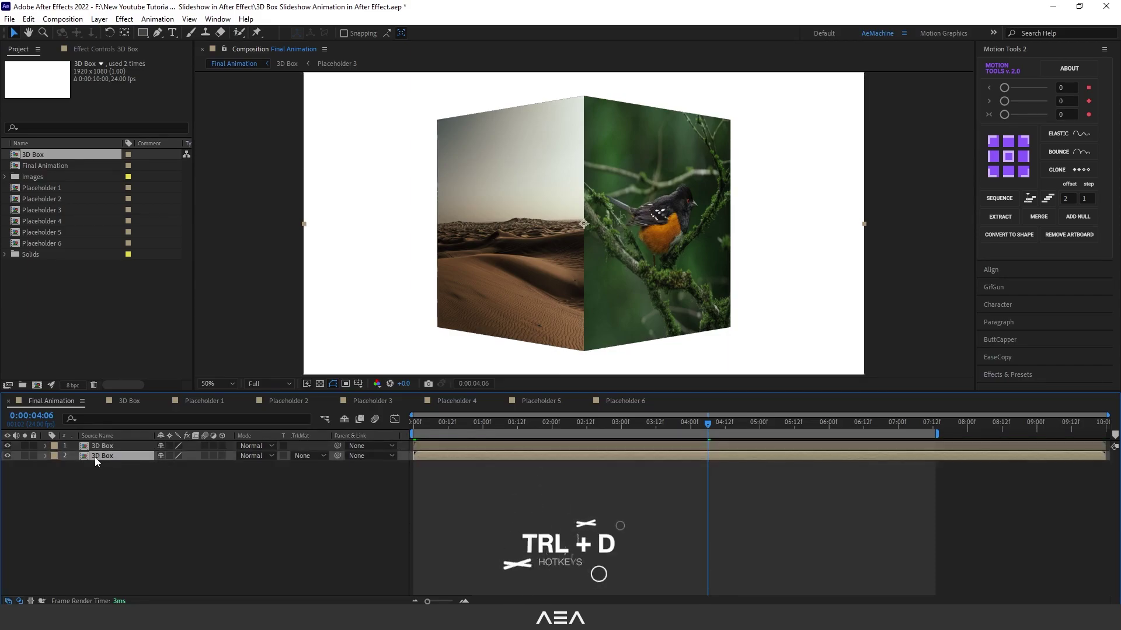
key(s)
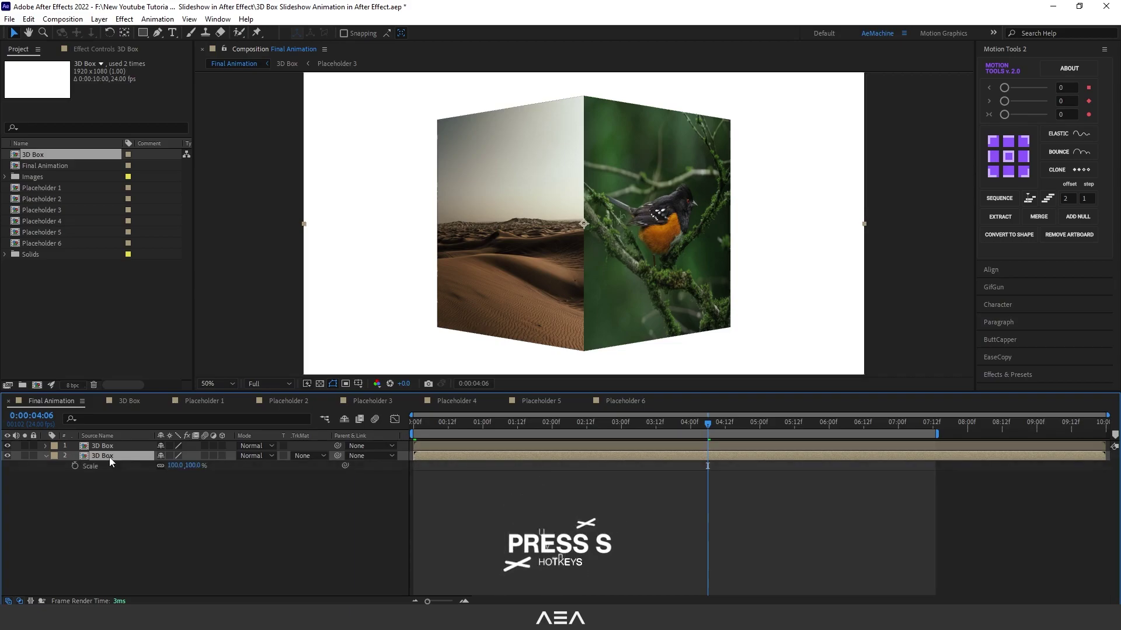
drag(208, 467, 272, 468)
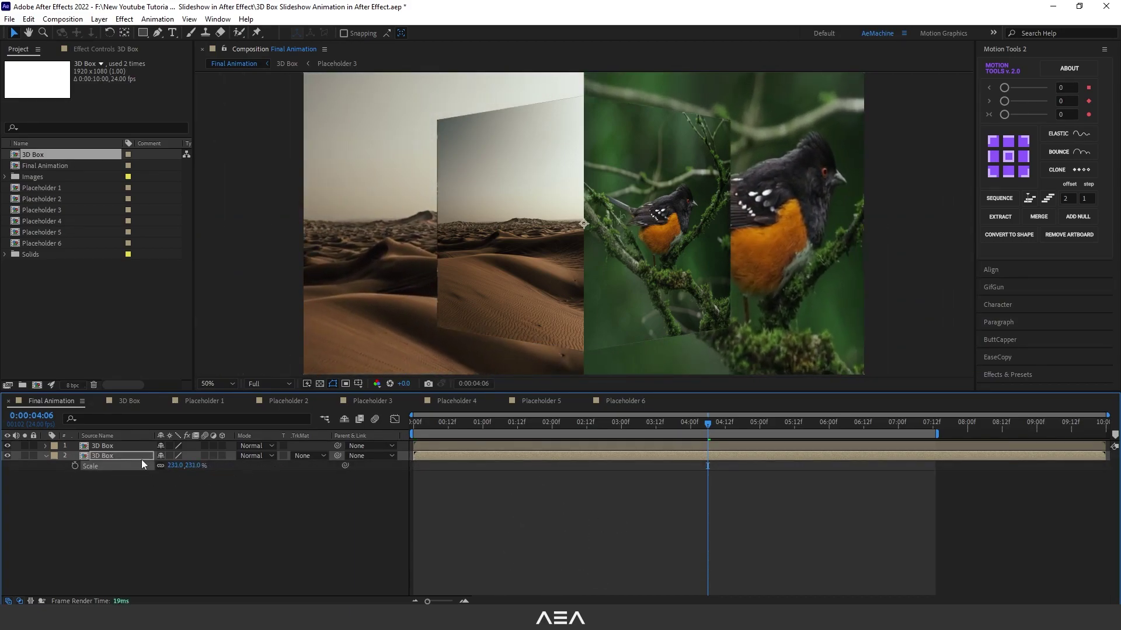
Apply Fast Box Blur to the enlarged background 3D Box layer with a Blur Radius of 38.
click(110, 457)
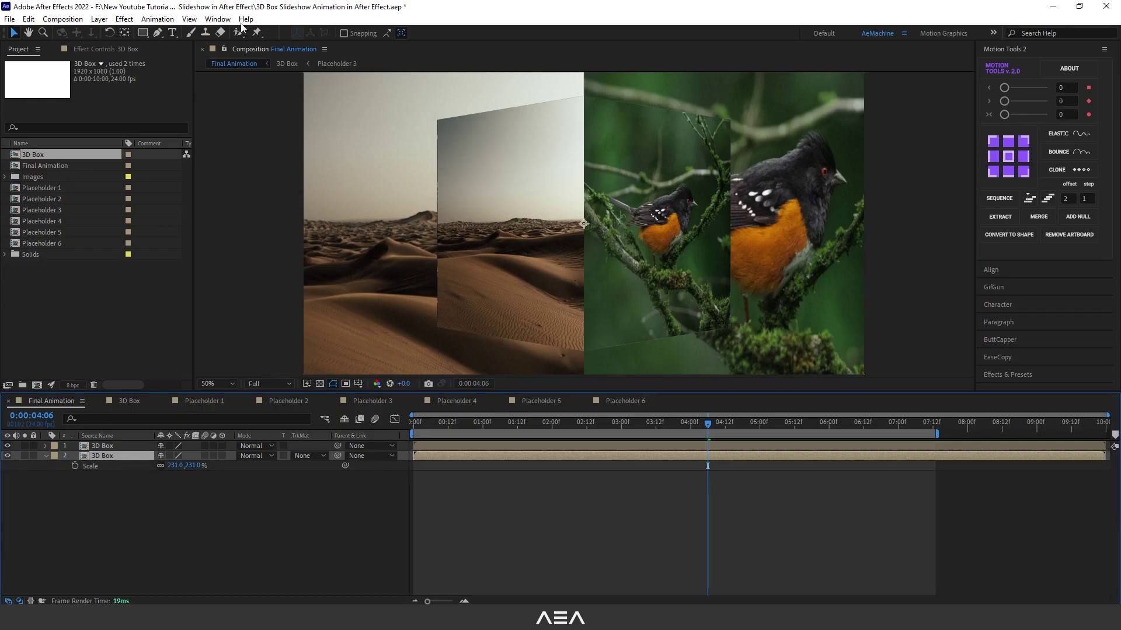
click(219, 19)
click(292, 181)
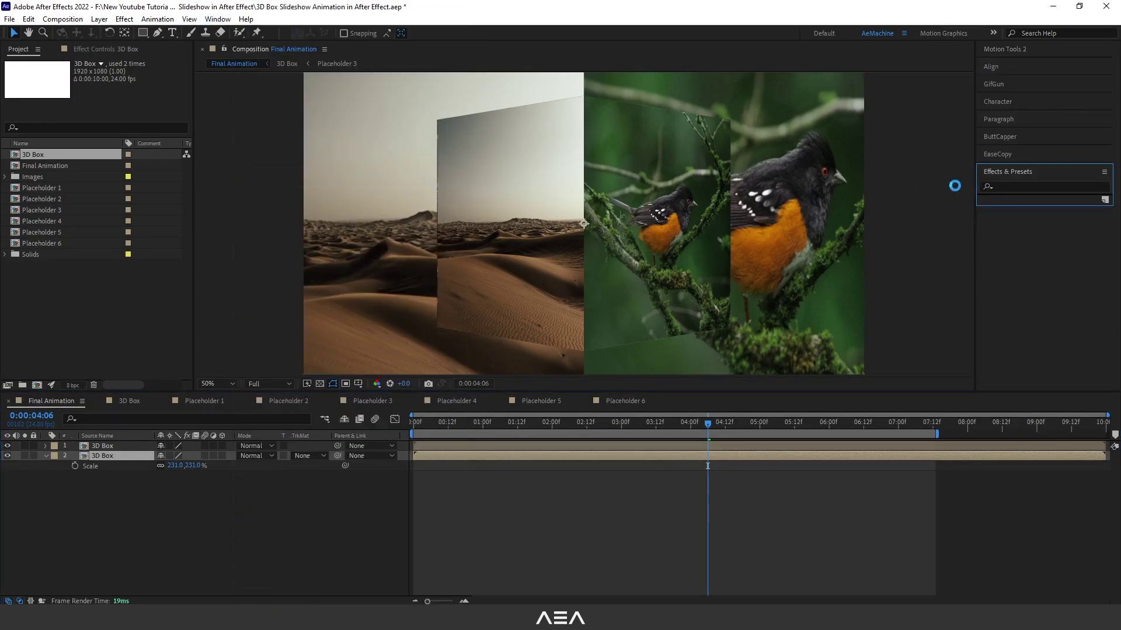
click(1016, 187)
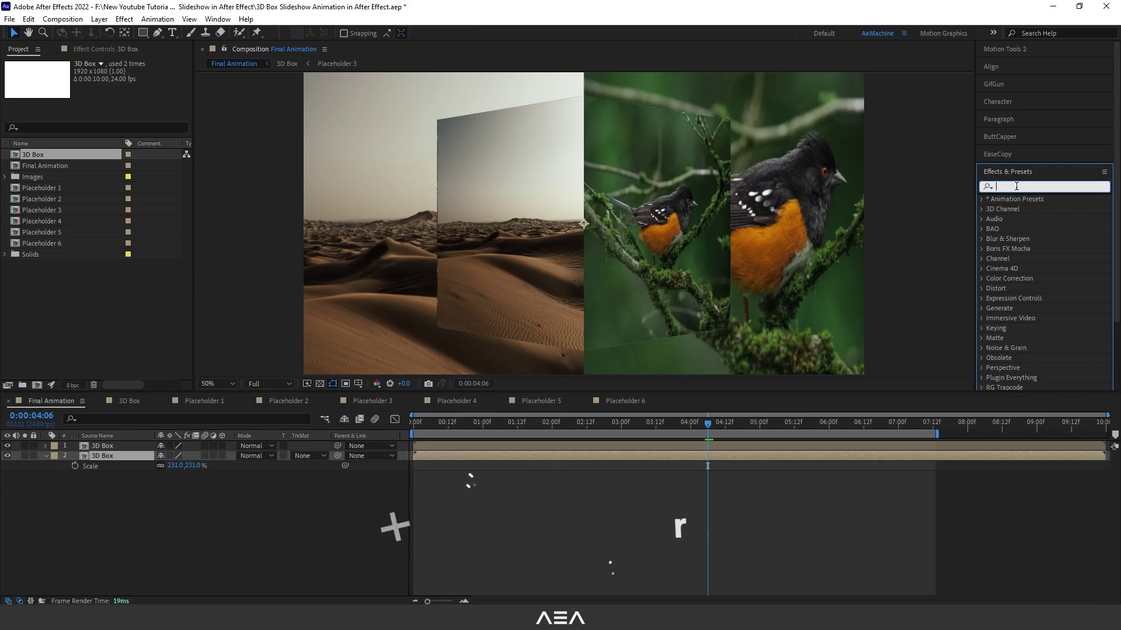
text(fast)
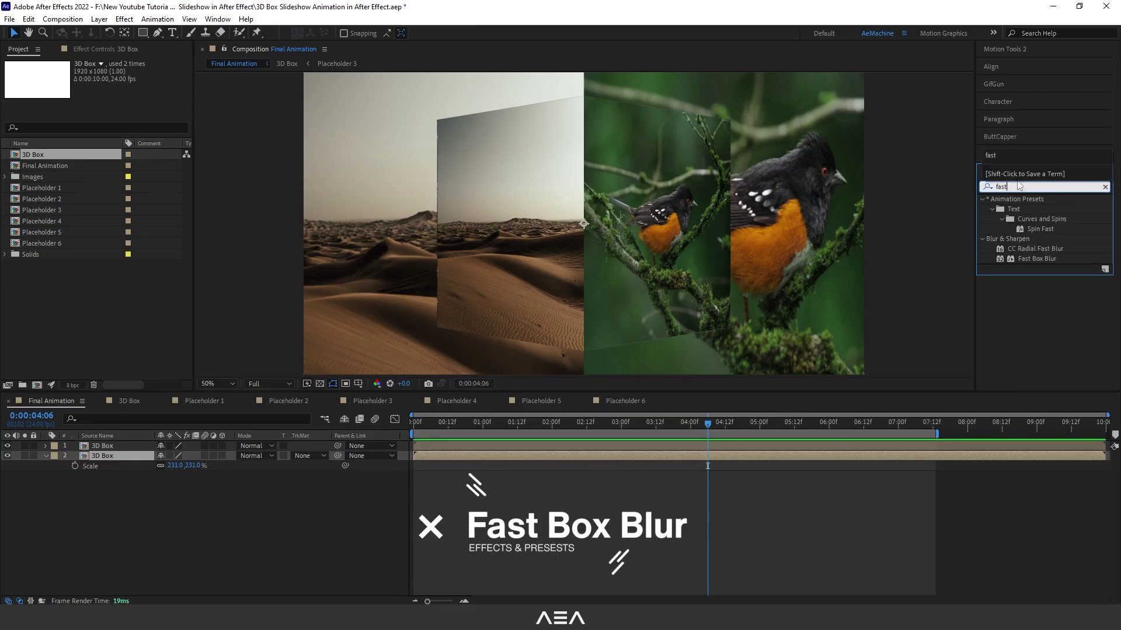
double_click(1036, 258)
drag(112, 85, 143, 92)
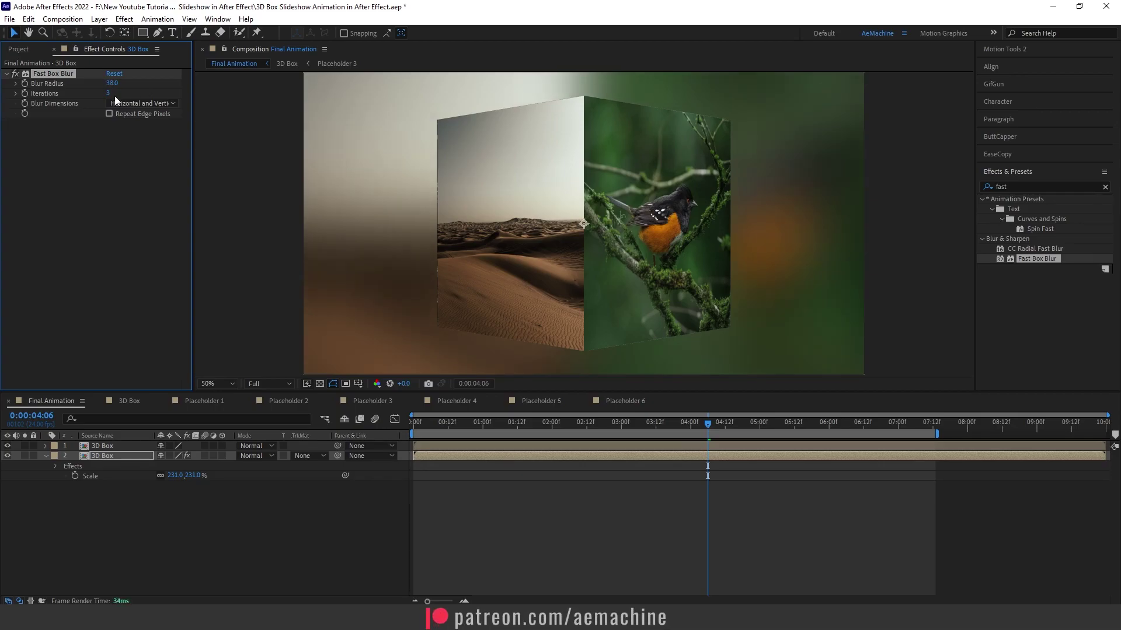
click(46, 456)
Apply Drop Shadow to the upper 3D Box layer with Opacity 63%, Distance 46 and Softness 157.
click(102, 447)
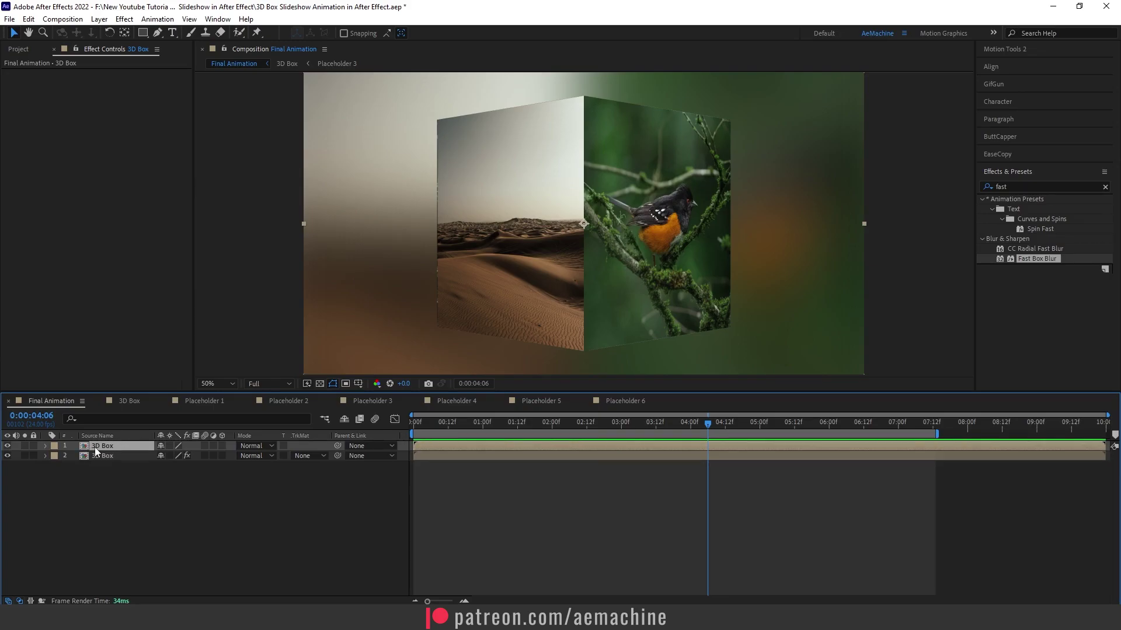
double_click(1025, 184)
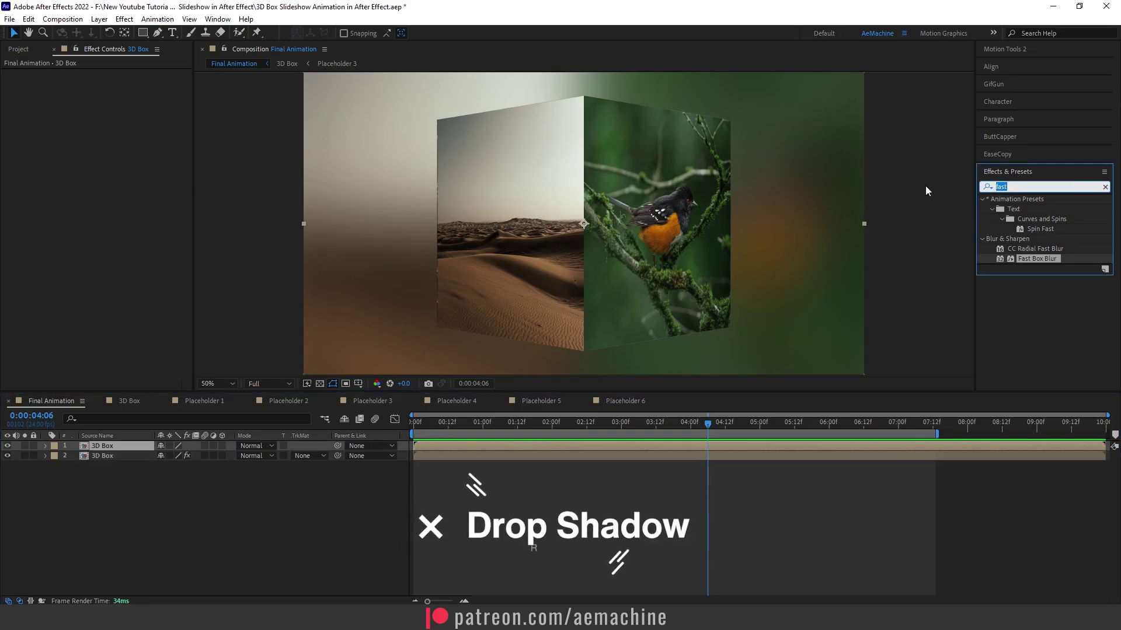
text(drop)
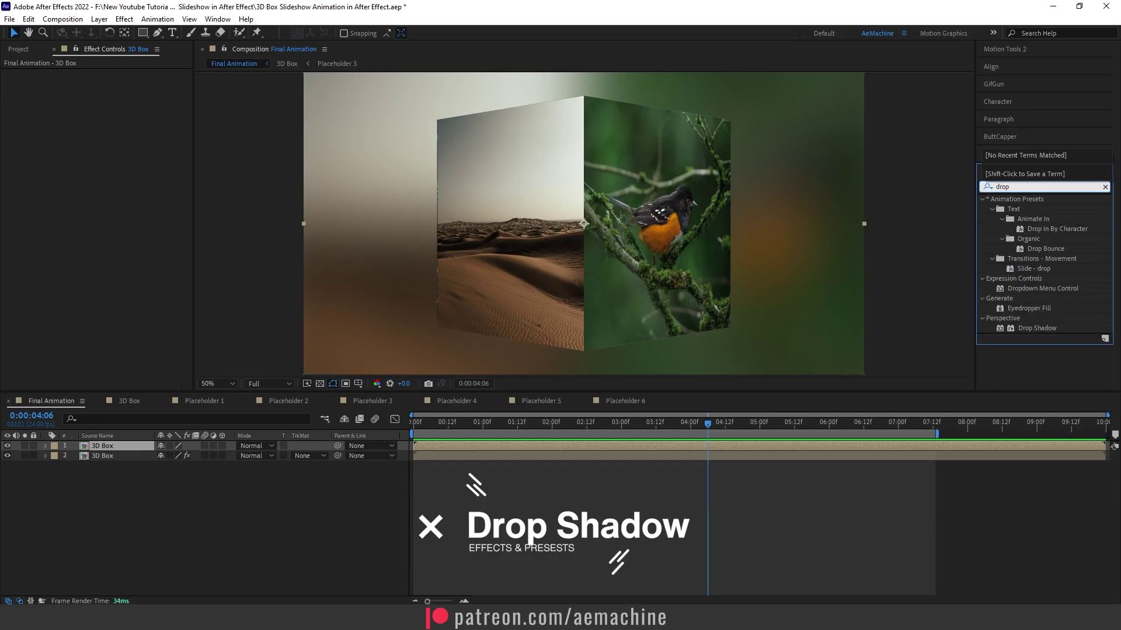
double_click(1036, 328)
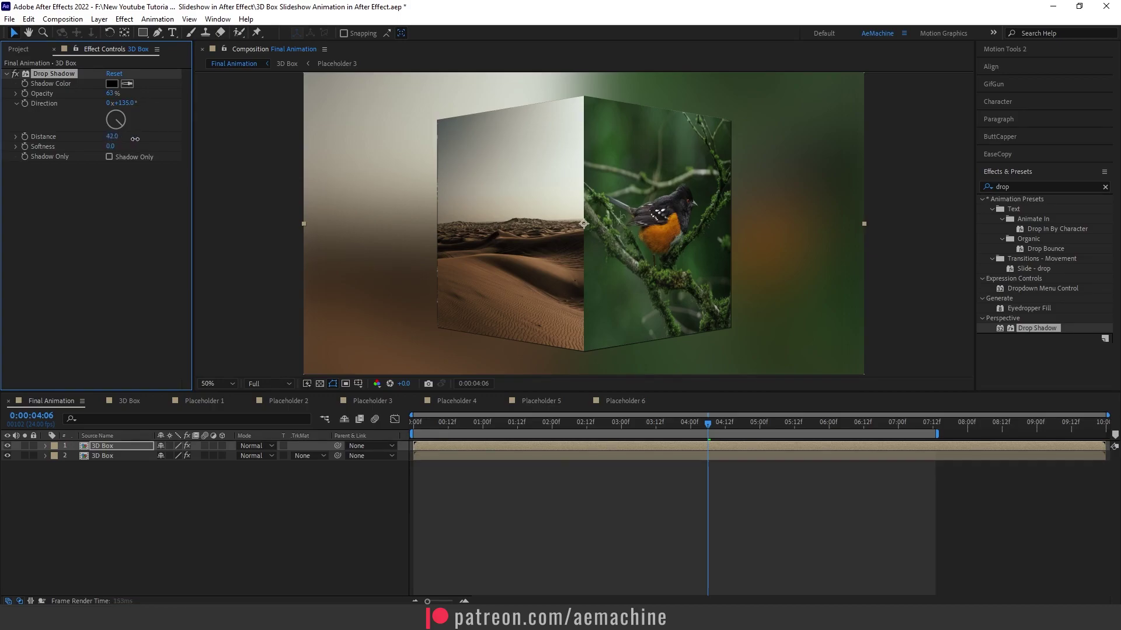
drag(135, 139, 207, 153)
drag(111, 136, 99, 135)
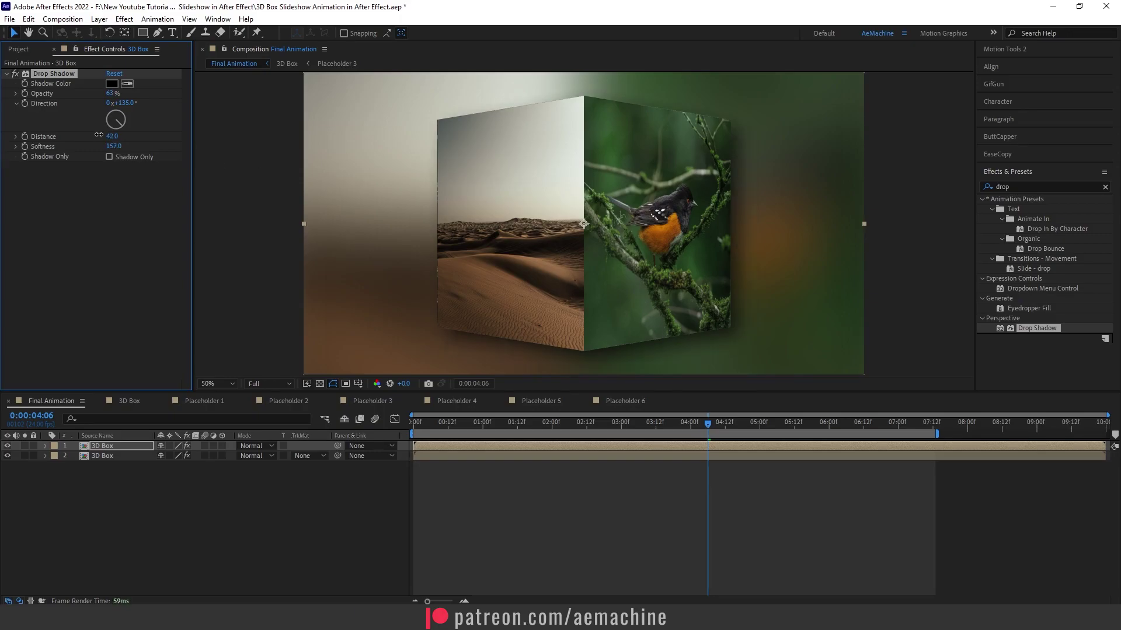
Play back the Final Animation composition from its first frame.
click(189, 531)
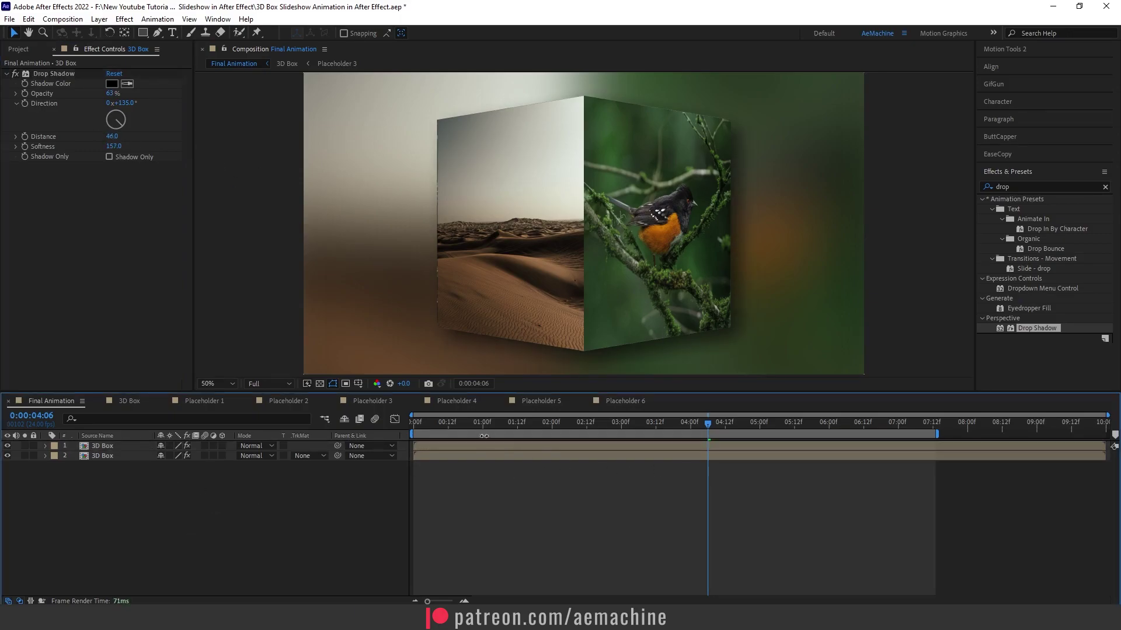
key(Home)
key(space)
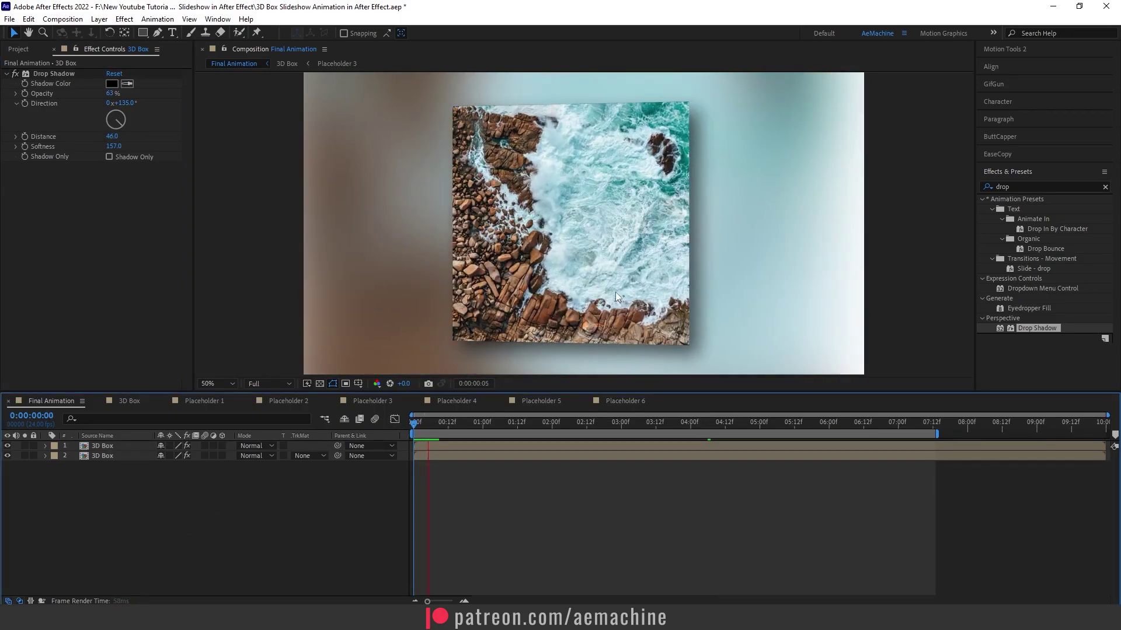